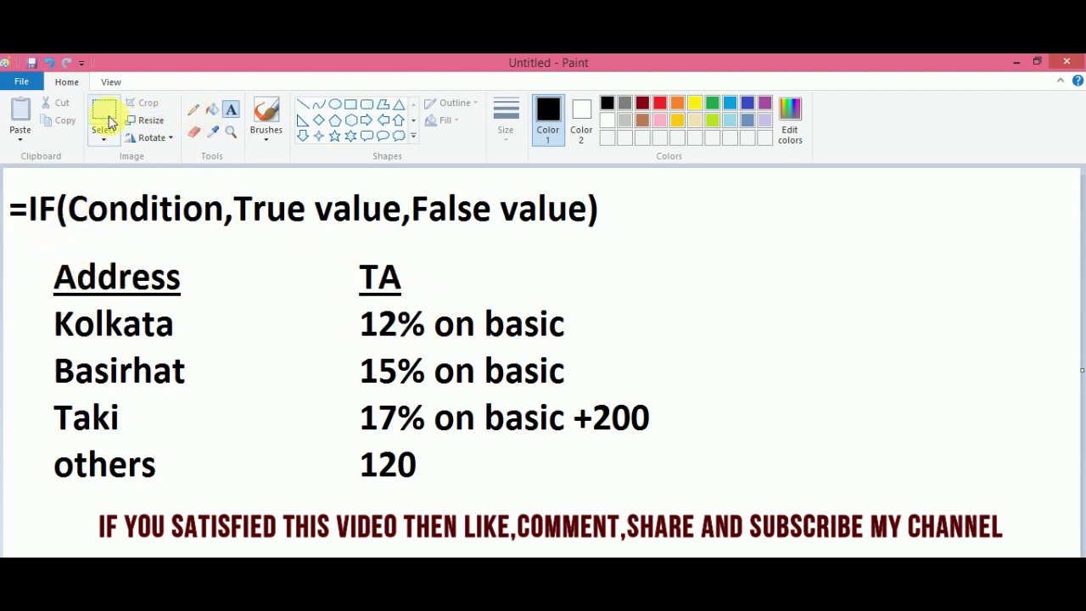
- Annotate the table with pencil marks on Kolkata, '12% on basic', and the Address and TA headings
{"action": "left_click", "coordinate": [103, 114]}
{"action": "left_click_drag", "start_coordinate": [57, 256], "coordinate": [206, 310]}
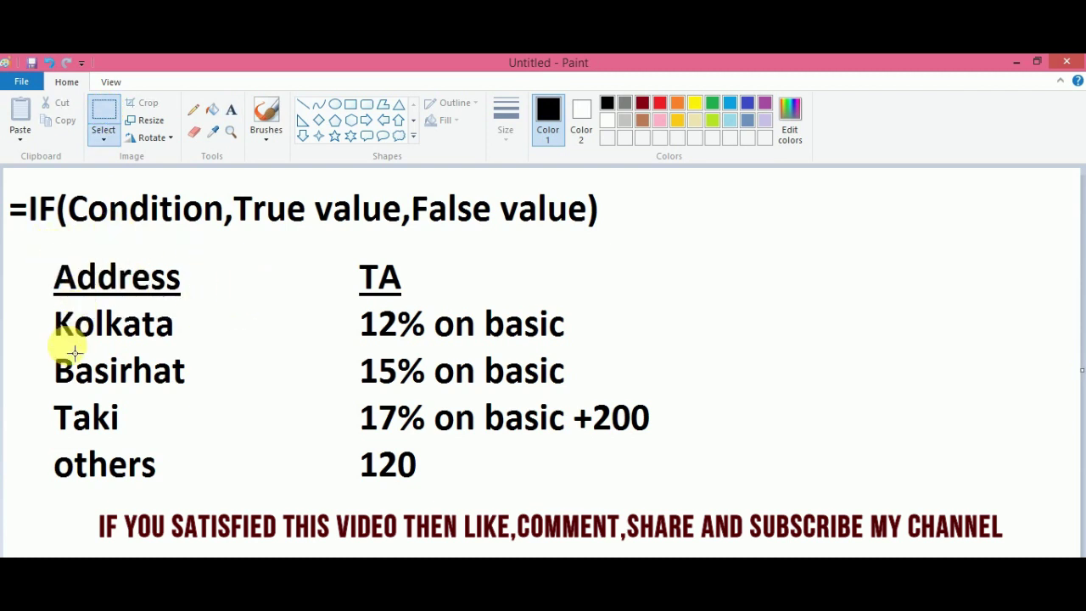
{"action": "left_click", "coordinate": [194, 110]}
{"action": "left_click_drag", "start_coordinate": [79, 343], "coordinate": [144, 343]}
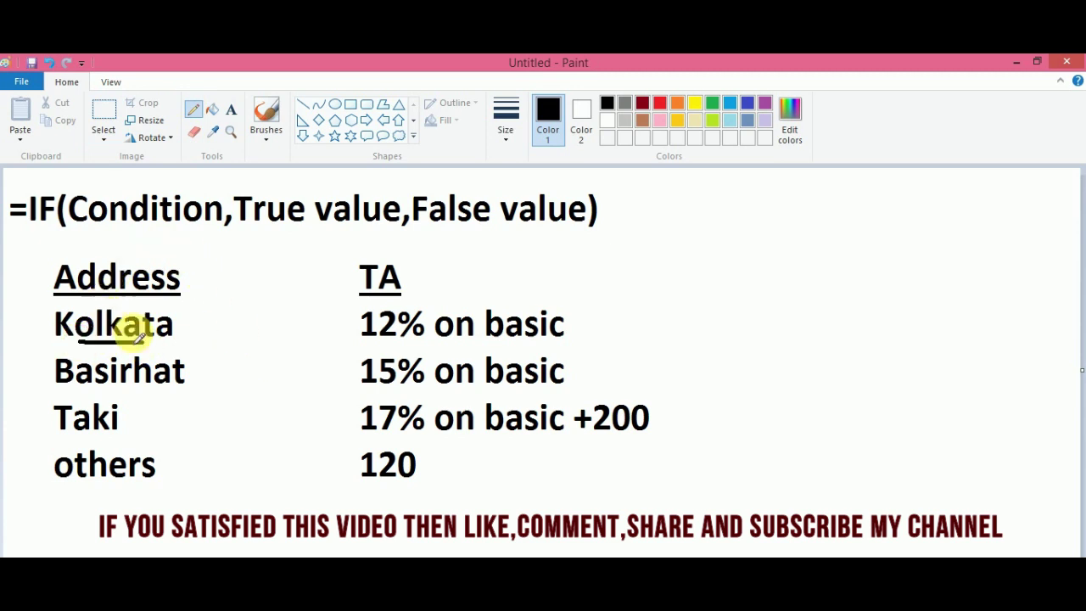
{"action": "left_click_drag", "start_coordinate": [365, 341], "coordinate": [563, 350]}
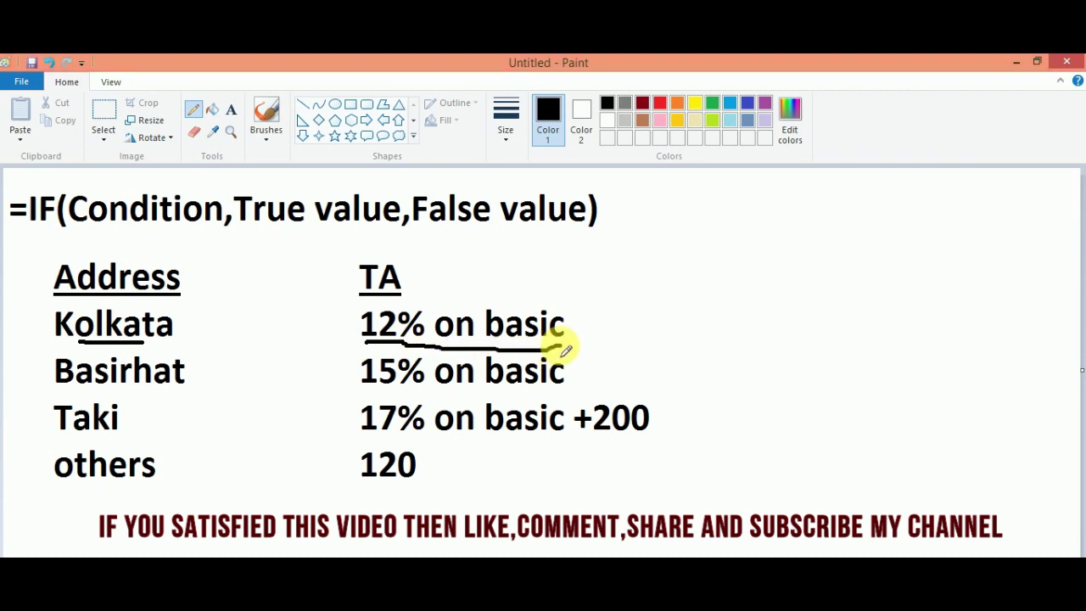
{"action": "left_click_drag", "start_coordinate": [182, 322], "coordinate": [259, 297]}
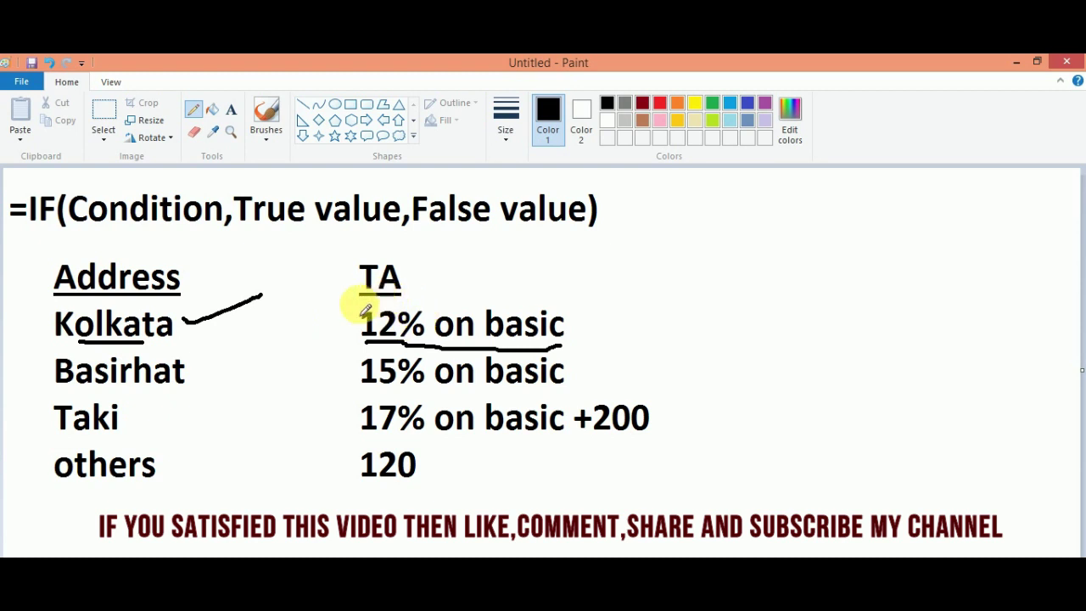
{"action": "left_click_drag", "start_coordinate": [514, 347], "coordinate": [553, 343]}
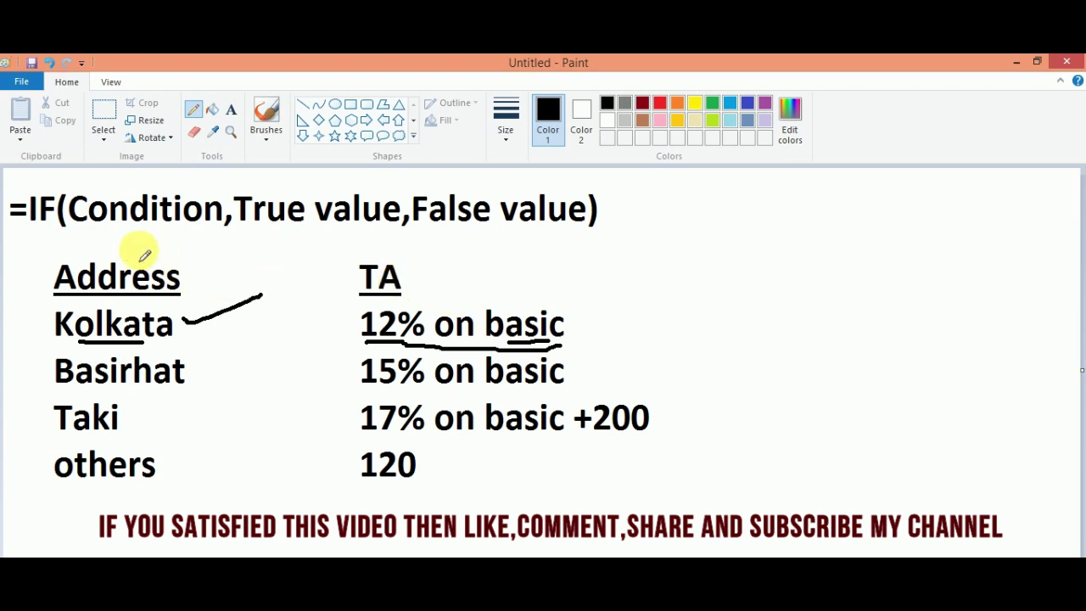
{"action": "left_click_drag", "start_coordinate": [137, 248], "coordinate": [167, 238]}
{"action": "left_click_drag", "start_coordinate": [362, 244], "coordinate": [398, 240]}
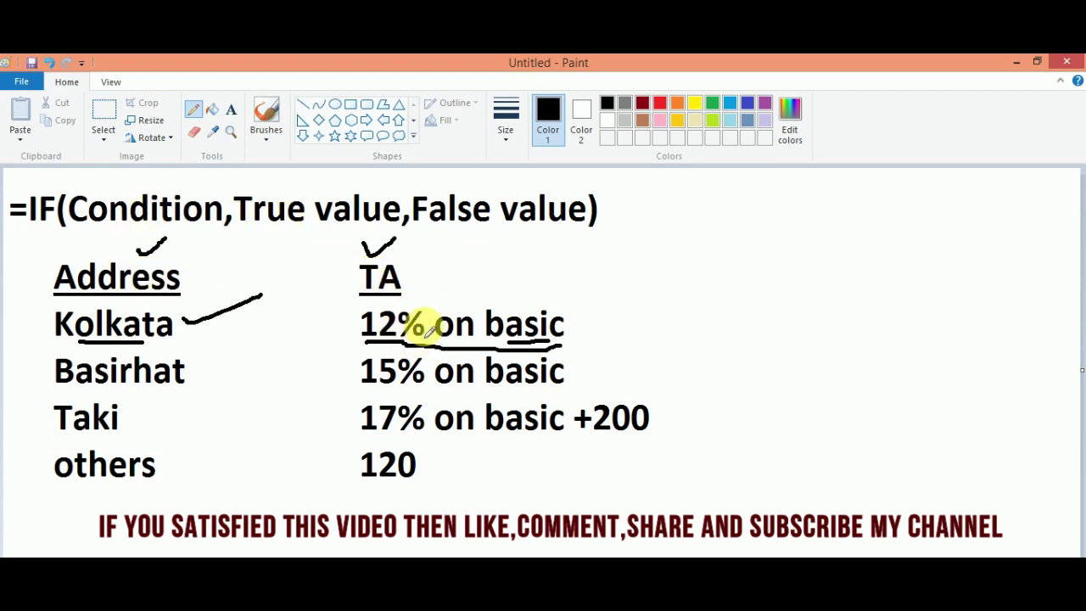
{"action": "mouse_move", "coordinate": [424, 309]}
{"action": "left_mouse_down"}
{"action": "mouse_move", "coordinate": [478, 283]}
{"action": "mouse_move", "coordinate": [494, 307]}
{"action": "mouse_move", "coordinate": [510, 285]}
{"action": "left_mouse_up"}
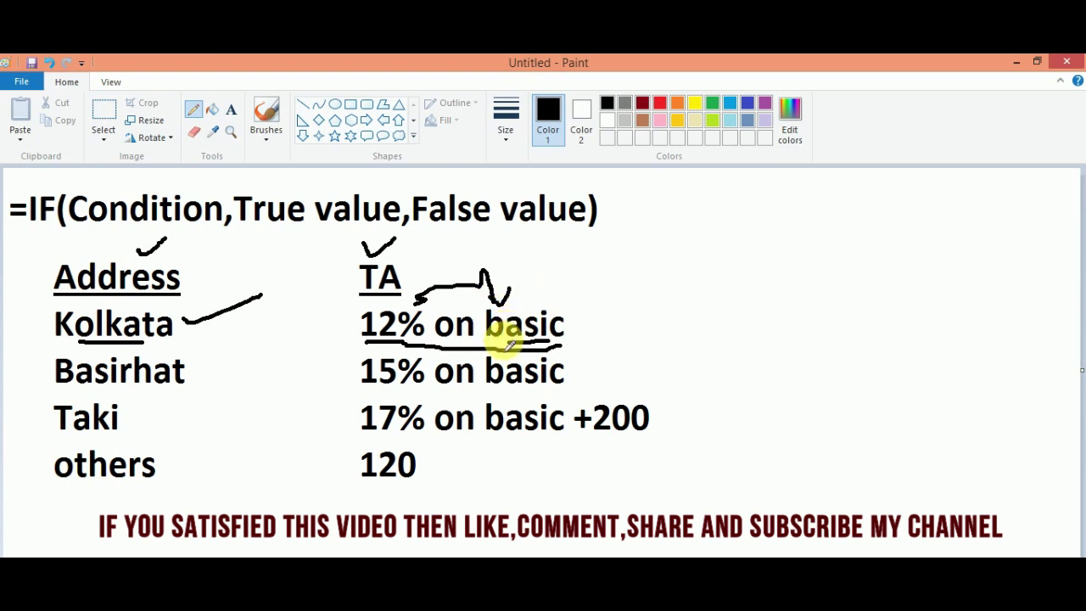
- Undo the pencil annotations on the table
{"action": "key", "text": "ctrl+z"}
{"action": "key", "text": "ctrl+z"}
{"action": "key", "text": "ctrl+z"}
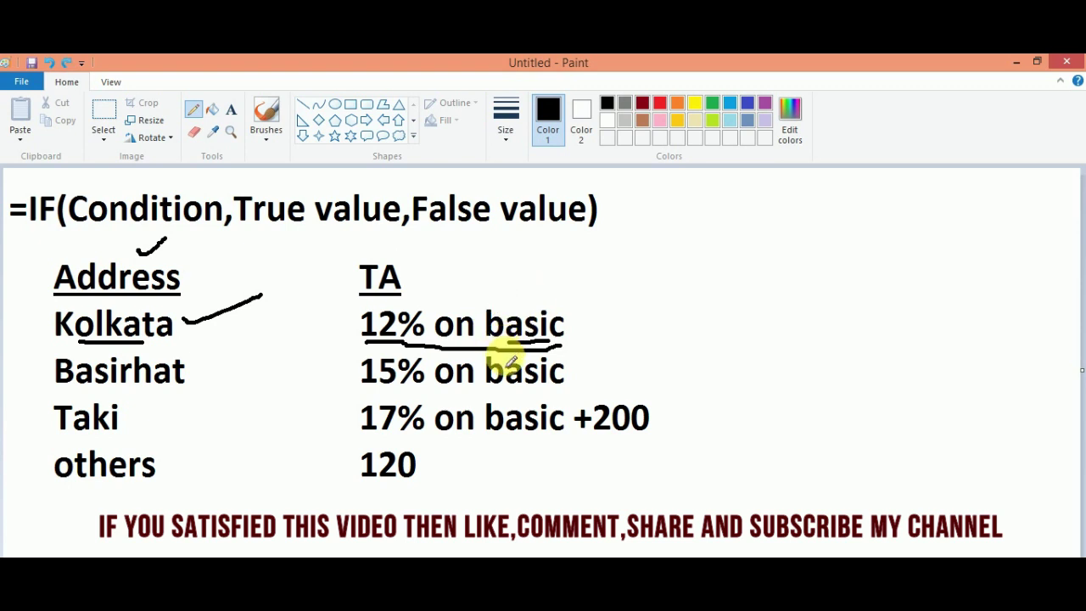
{"action": "key", "text": "ctrl+z"}
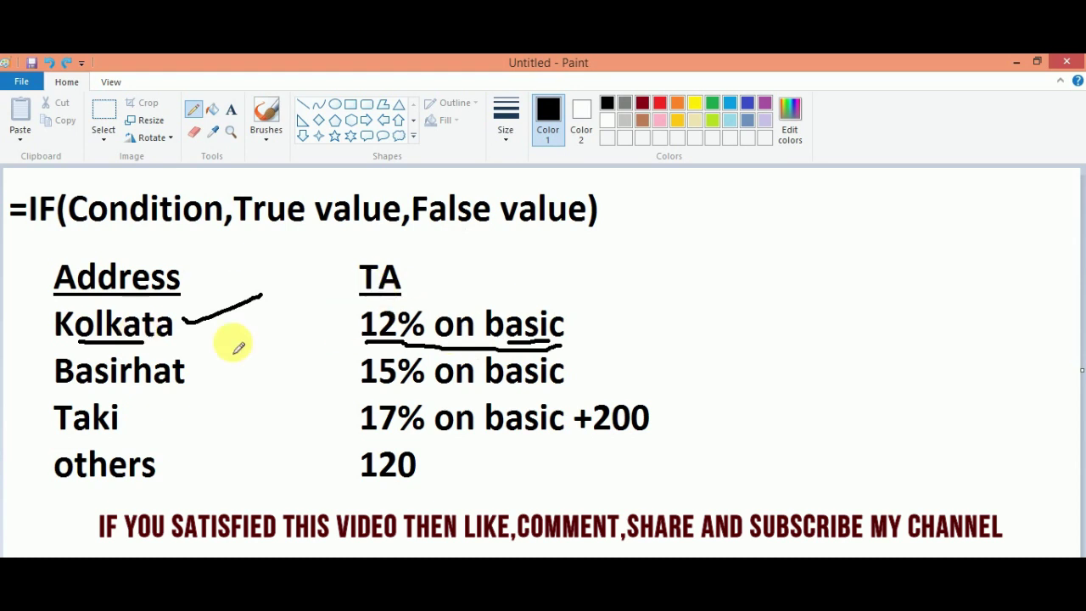
{"action": "key", "text": "ctrl+z"}
{"action": "key", "text": "ctrl+z"}
{"action": "key", "text": "ctrl+z"}
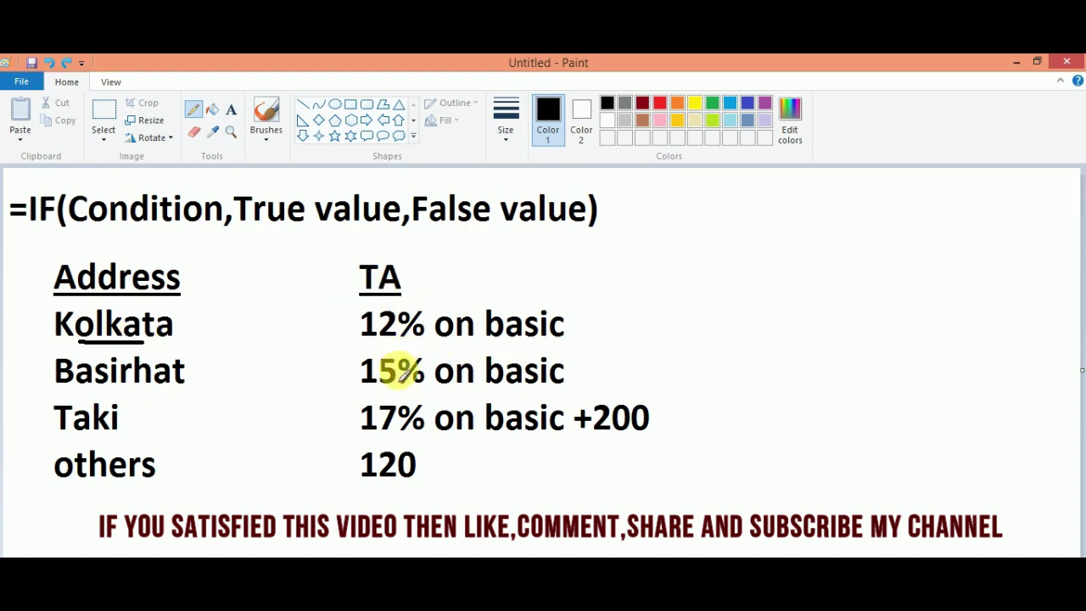
{"action": "key", "text": "ctrl+z"}
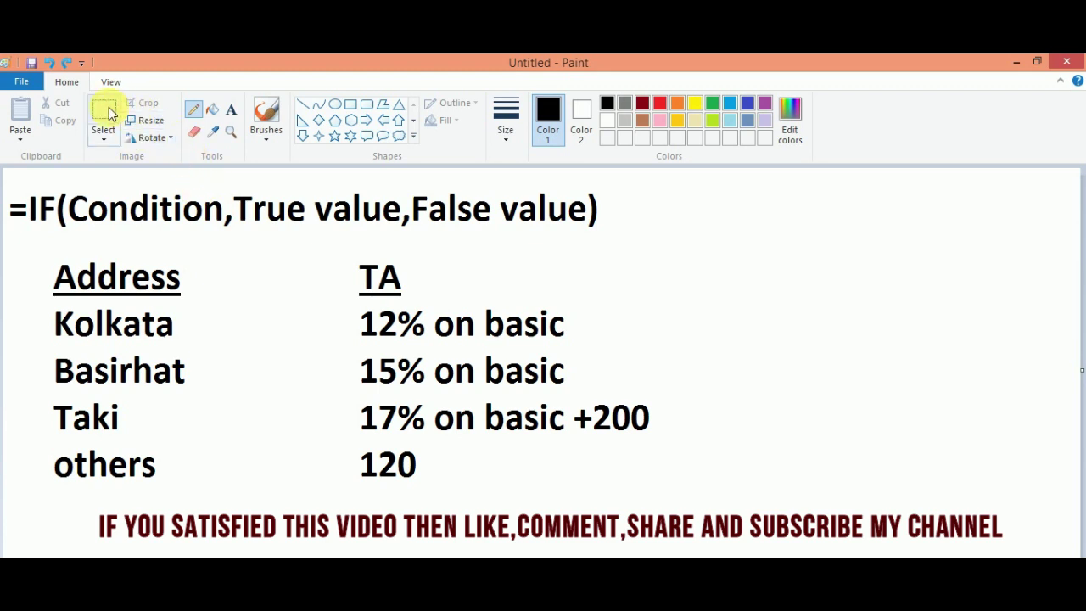
- Underline the IF formula and its Condition and value arguments, then undo the underlines
{"action": "left_click_drag", "start_coordinate": [42, 239], "coordinate": [551, 231]}
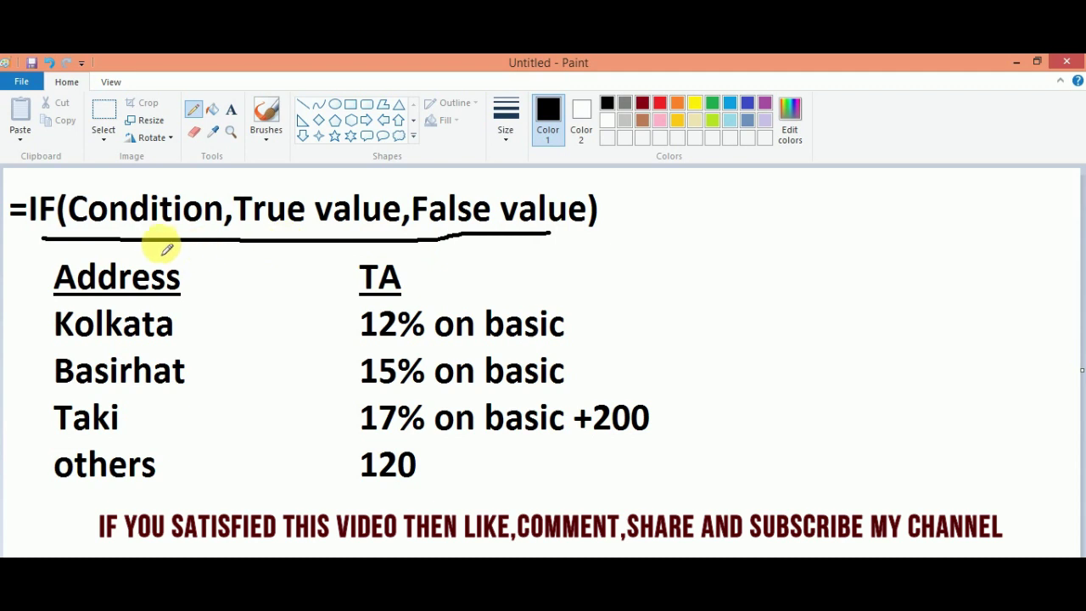
{"action": "key", "text": "ctrl+z"}
{"action": "left_click_drag", "start_coordinate": [155, 237], "coordinate": [197, 236]}
{"action": "left_click_drag", "start_coordinate": [306, 231], "coordinate": [370, 230]}
{"action": "left_click_drag", "start_coordinate": [449, 235], "coordinate": [554, 239]}
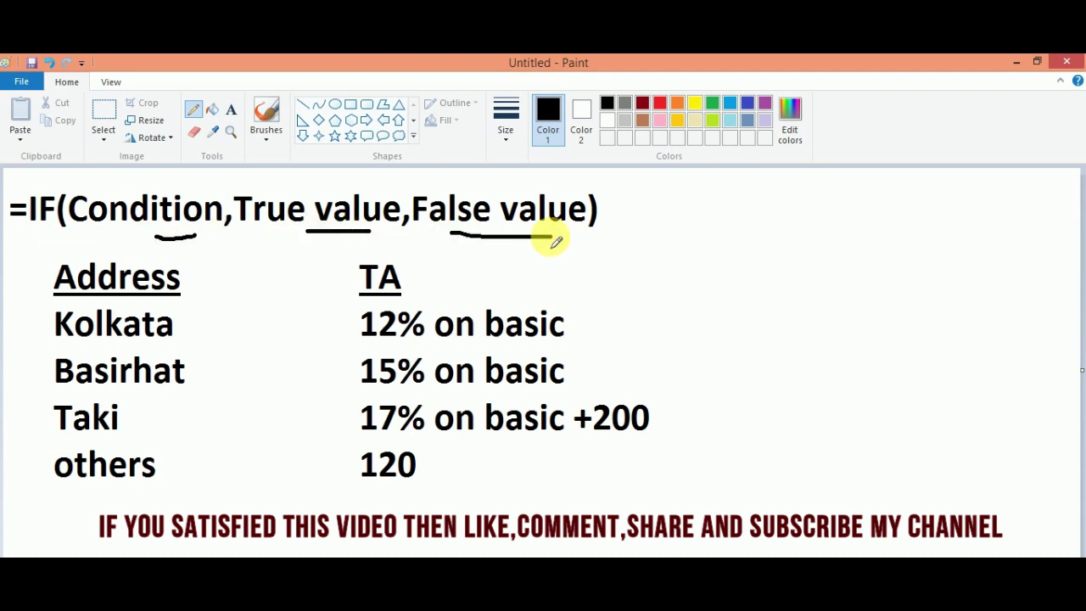
{"action": "key", "text": "ctrl+z"}
{"action": "key", "text": "ctrl+z"}
{"action": "key", "text": "ctrl+z"}
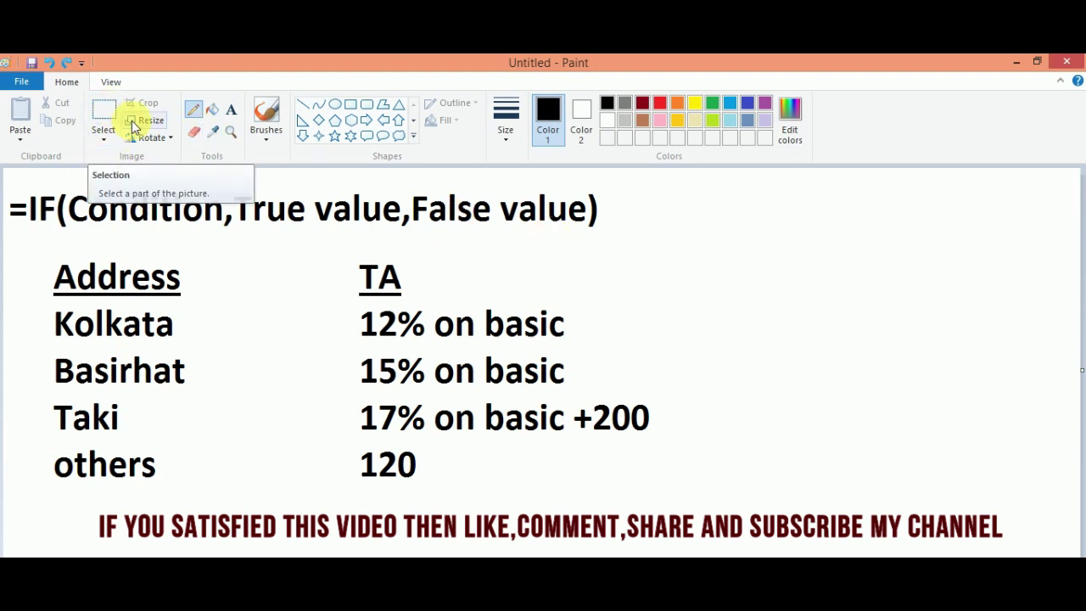
- Select the whole top =IF(Condition,True value,False value) line and delete it
{"action": "left_click", "coordinate": [97, 108]}
{"action": "left_click", "coordinate": [103, 111]}
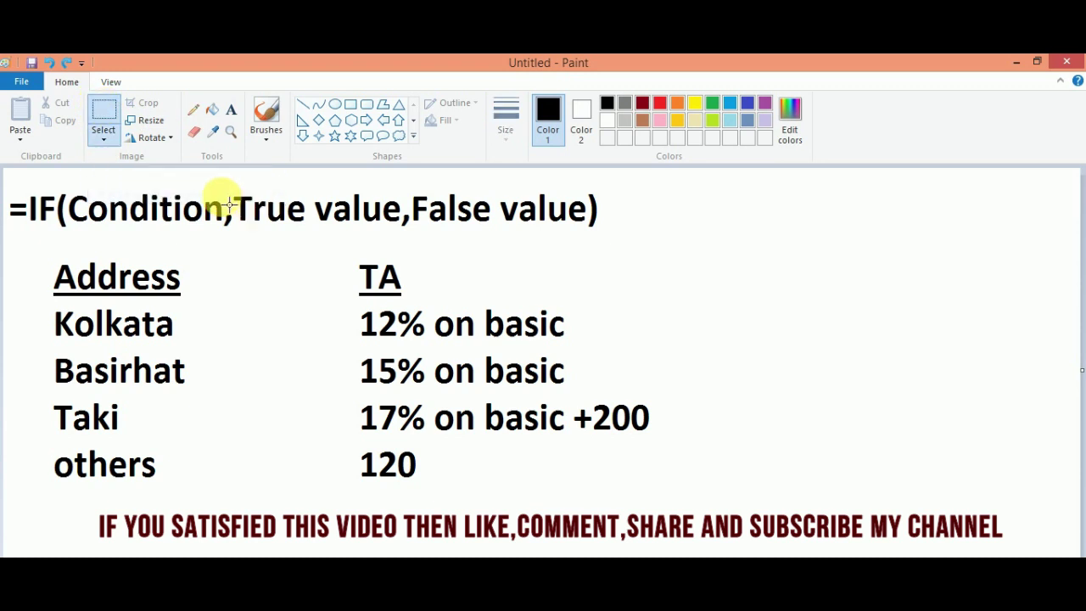
{"action": "mouse_move", "coordinate": [234, 179]}
{"action": "left_mouse_down"}
{"action": "mouse_move", "coordinate": [652, 246]}
{"action": "mouse_move", "coordinate": [642, 263]}
{"action": "mouse_move", "coordinate": [788, 264]}
{"action": "left_mouse_up"}
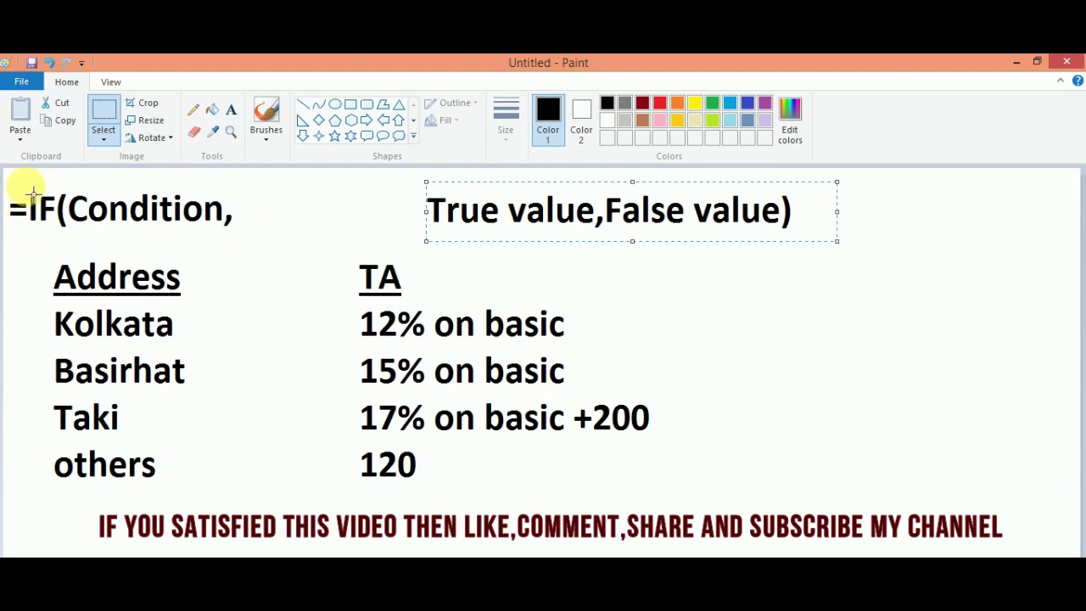
{"action": "left_click_drag", "start_coordinate": [7, 185], "coordinate": [271, 236]}
{"action": "left_click_drag", "start_coordinate": [348, 246], "coordinate": [862, 240]}
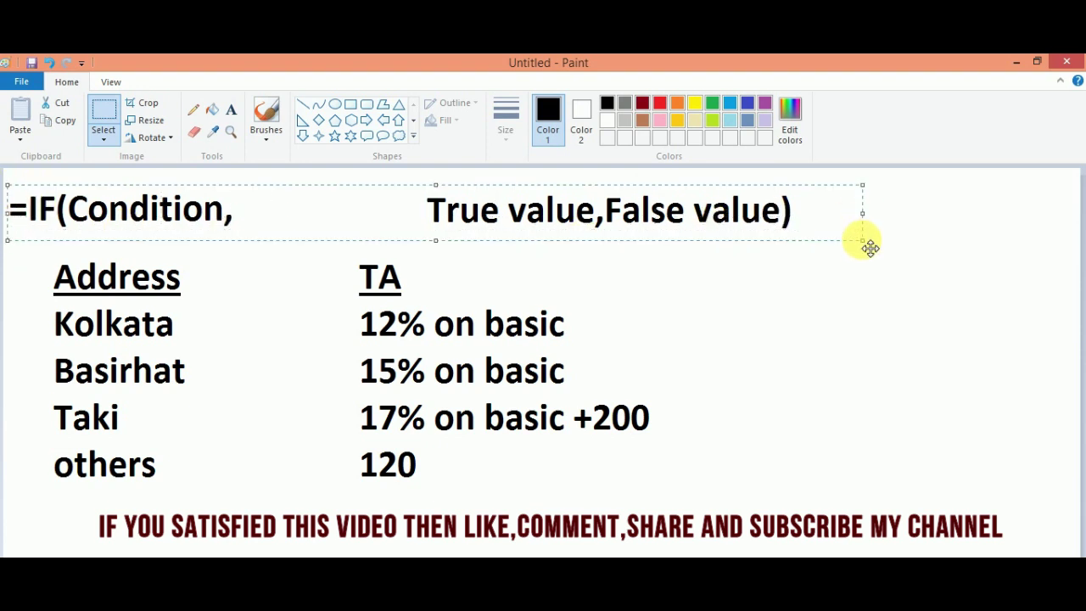
{"action": "key", "text": "Delete"}
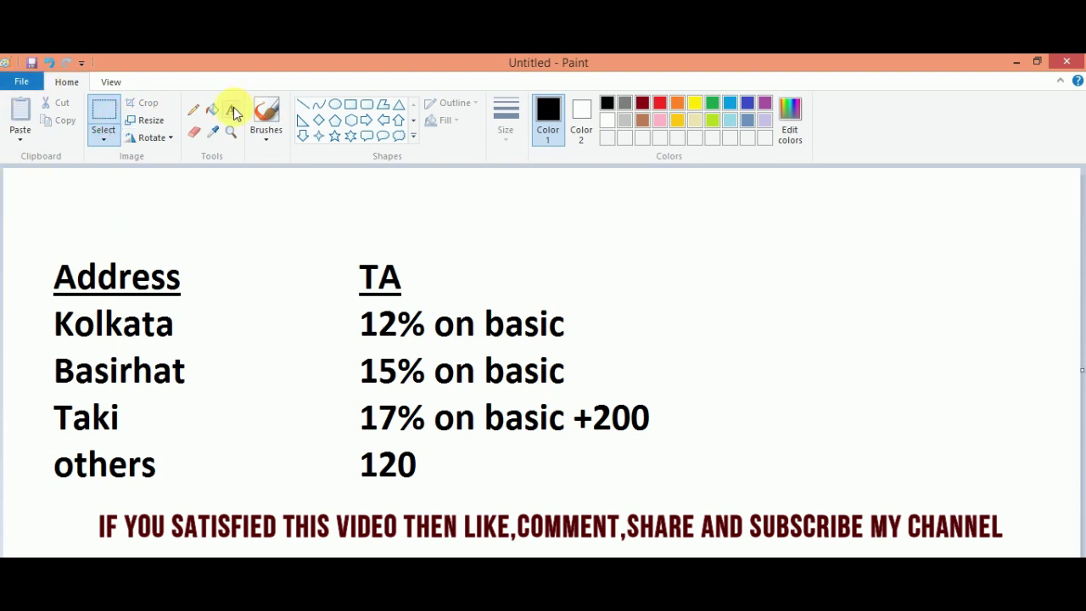
- Type '=IF(Condition 1,True value' at the top left in a widened text box
{"action": "left_click", "coordinate": [231, 110]}
{"action": "left_click", "coordinate": [13, 204]}
{"action": "type", "text": "="}
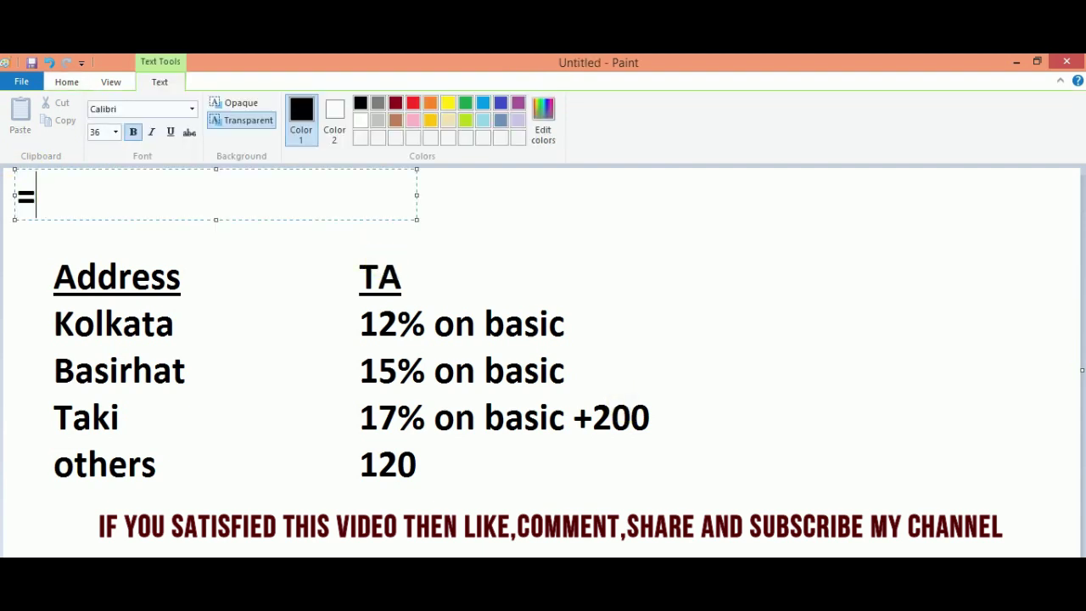
{"action": "type", "text": "IF("}
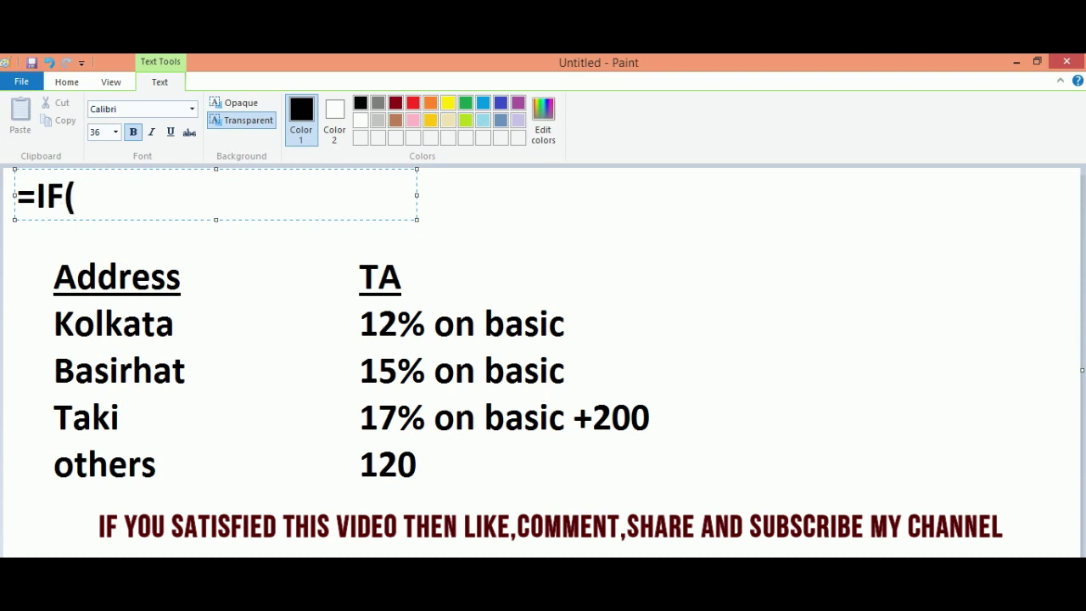
{"action": "type", "text": "Condition"}
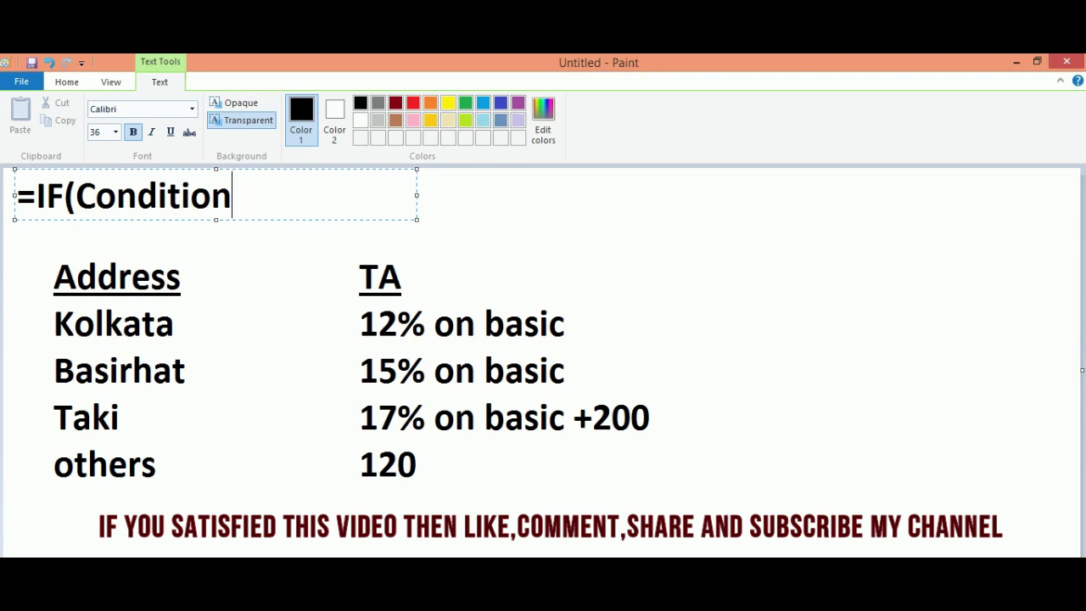
{"action": "type", "text": " 1,Tr"}
{"action": "type", "text": "ue val"}
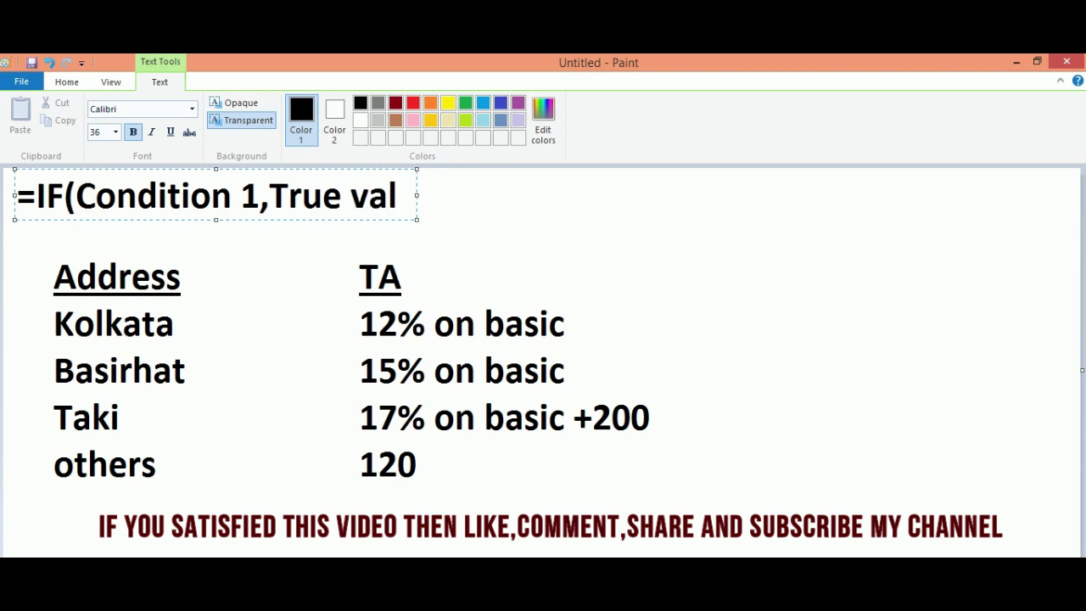
{"action": "type", "text": "ue,"}
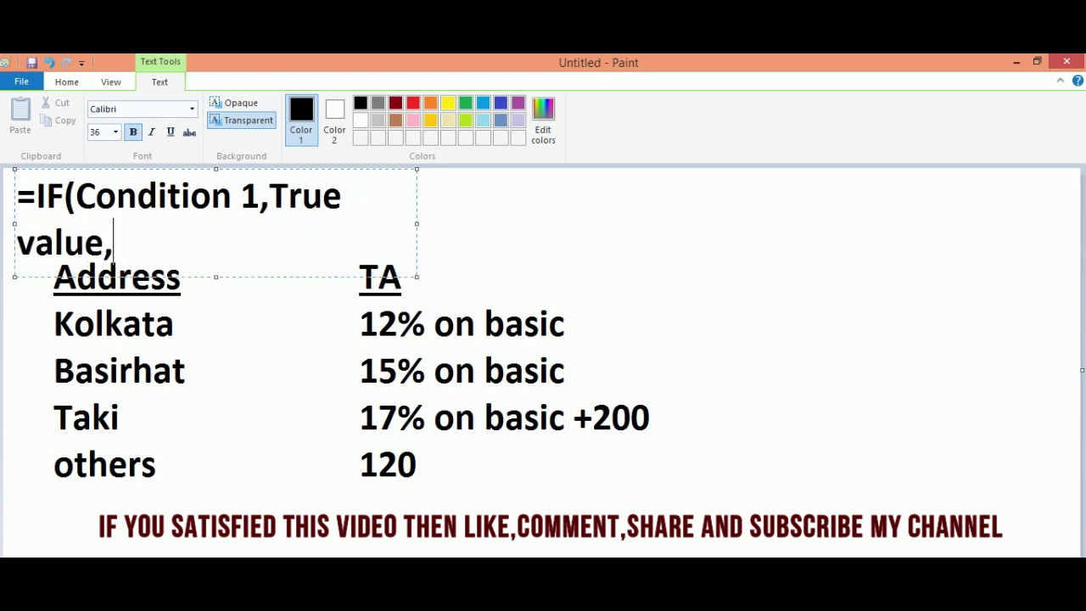
{"action": "left_click_drag", "start_coordinate": [418, 224], "coordinate": [1061, 228]}
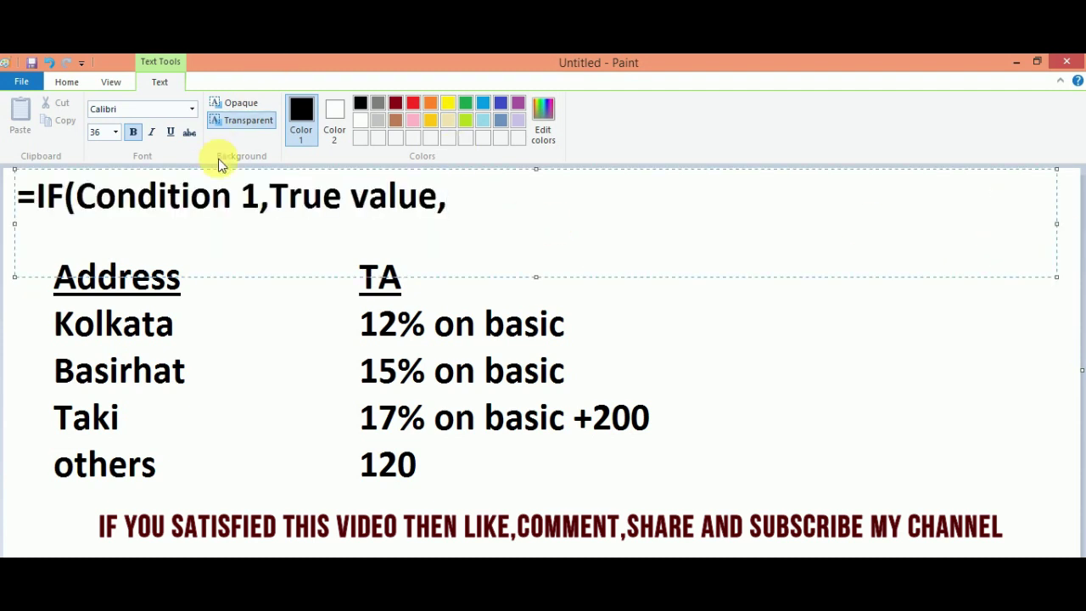
- Point out the 1 in Condition 1 and the whole line, leaving the caret after 'value,'
{"action": "left_click", "coordinate": [242, 196]}
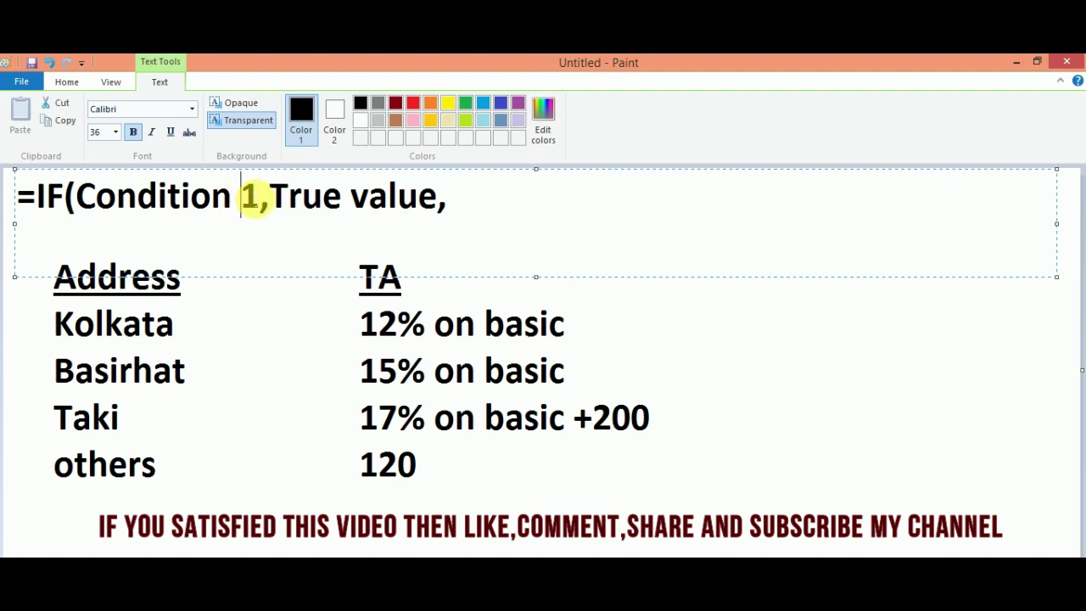
{"action": "double_click", "coordinate": [254, 198]}
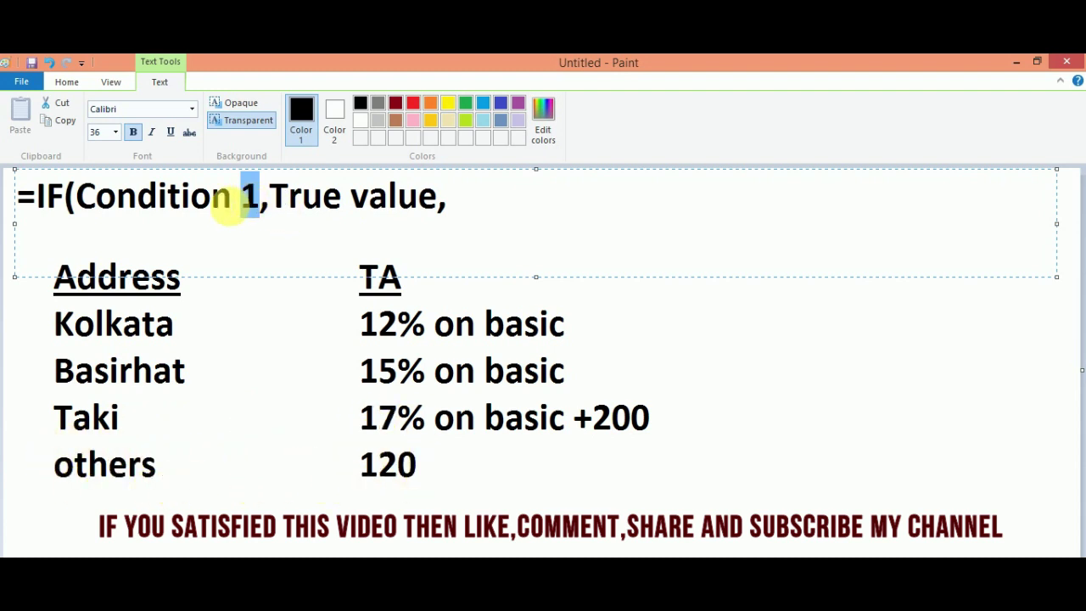
{"action": "left_click", "coordinate": [255, 201]}
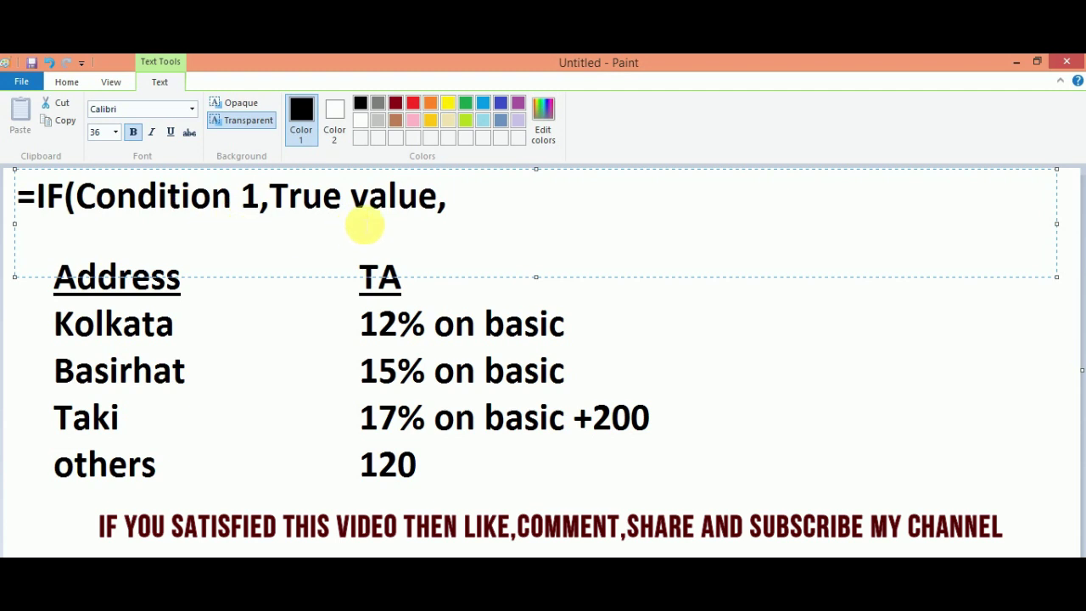
{"action": "left_click_drag", "start_coordinate": [454, 202], "coordinate": [17, 201]}
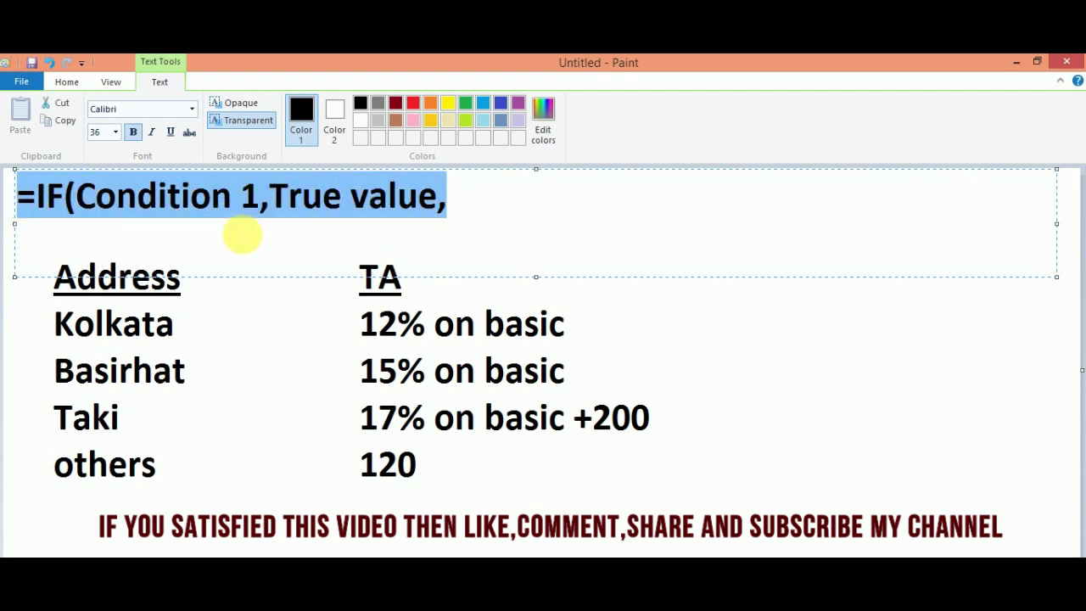
{"action": "left_click", "coordinate": [461, 210]}
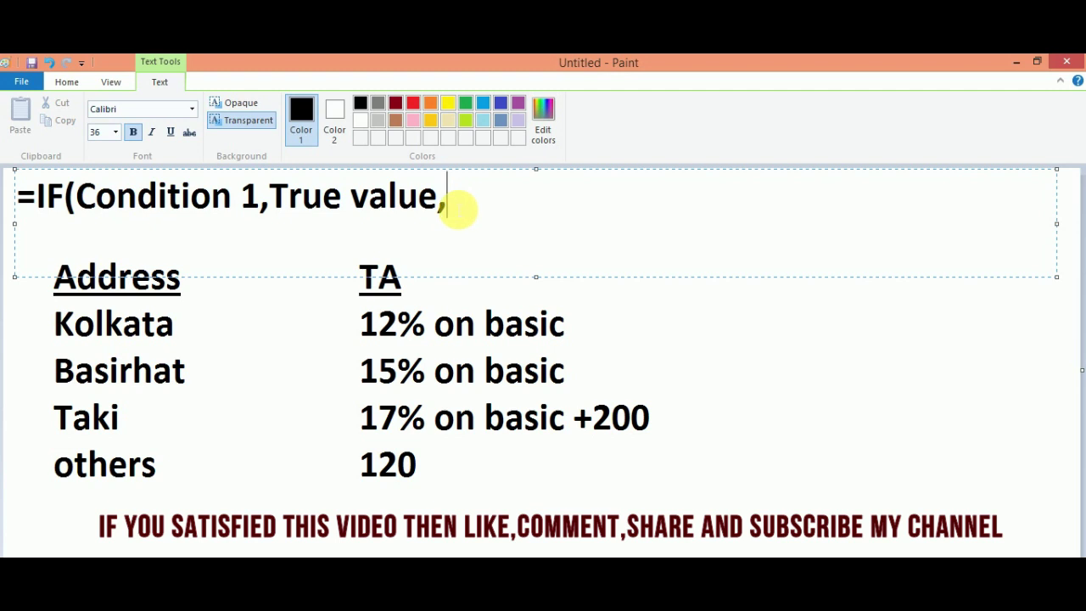
- Append 'IF(Condition 2,' and highlight Condition 1 and the nested IF for comparison
{"action": "type", "text": "IF("}
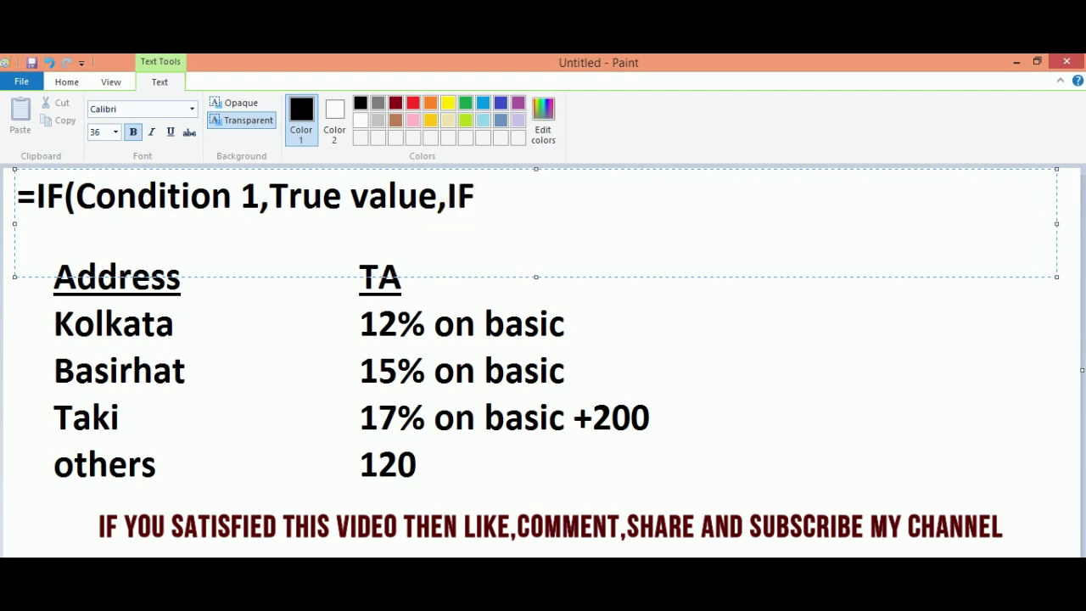
{"action": "type", "text": "Condition 2"}
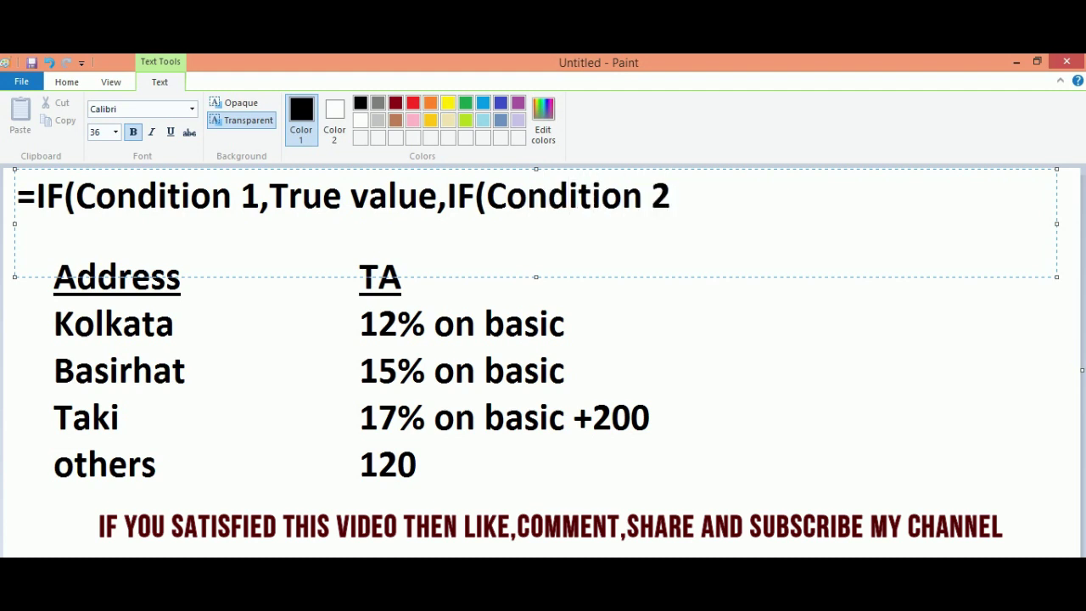
{"action": "mouse_move", "coordinate": [78, 197]}
{"action": "left_mouse_down"}
{"action": "mouse_move", "coordinate": [260, 197]}
{"action": "mouse_move", "coordinate": [445, 223]}
{"action": "mouse_move", "coordinate": [529, 213]}
{"action": "mouse_move", "coordinate": [603, 222]}
{"action": "left_mouse_up"}
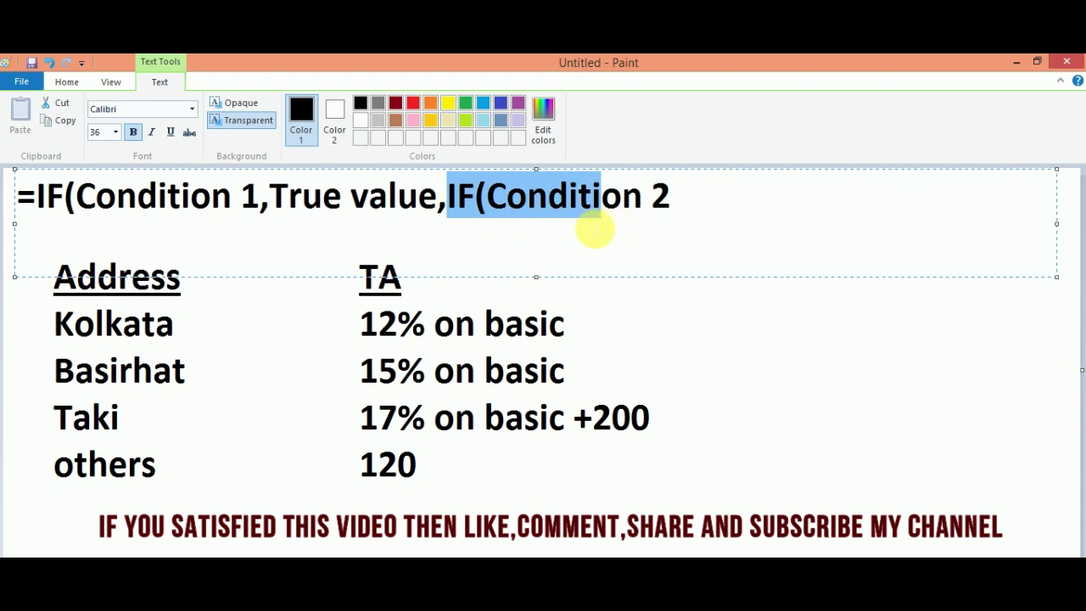
{"action": "left_click", "coordinate": [476, 210]}
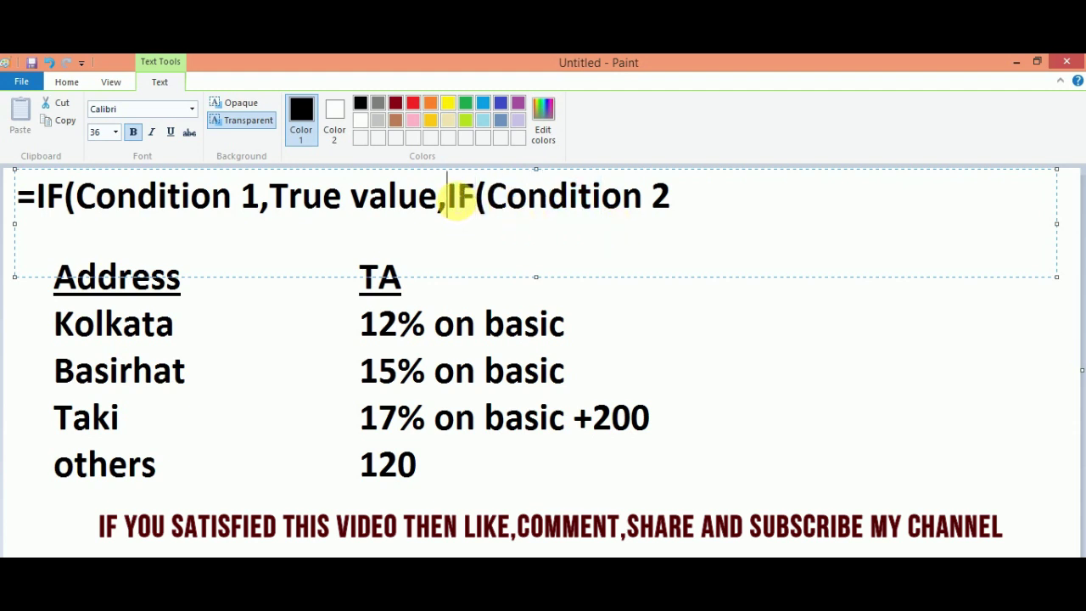
{"action": "left_click_drag", "start_coordinate": [447, 197], "coordinate": [677, 197]}
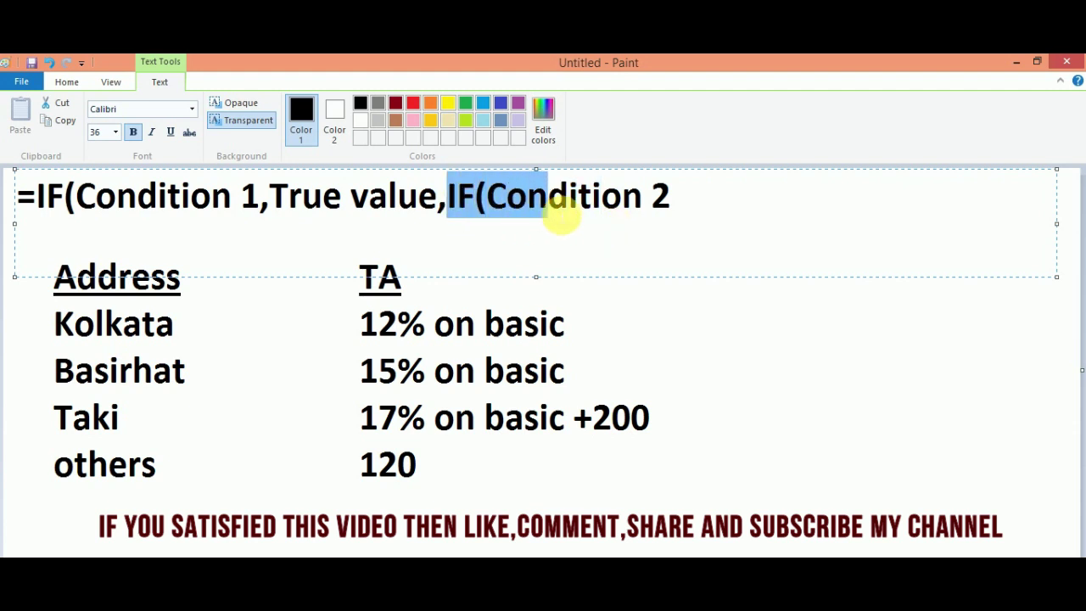
{"action": "left_click", "coordinate": [675, 199]}
{"action": "type", "text": ","}
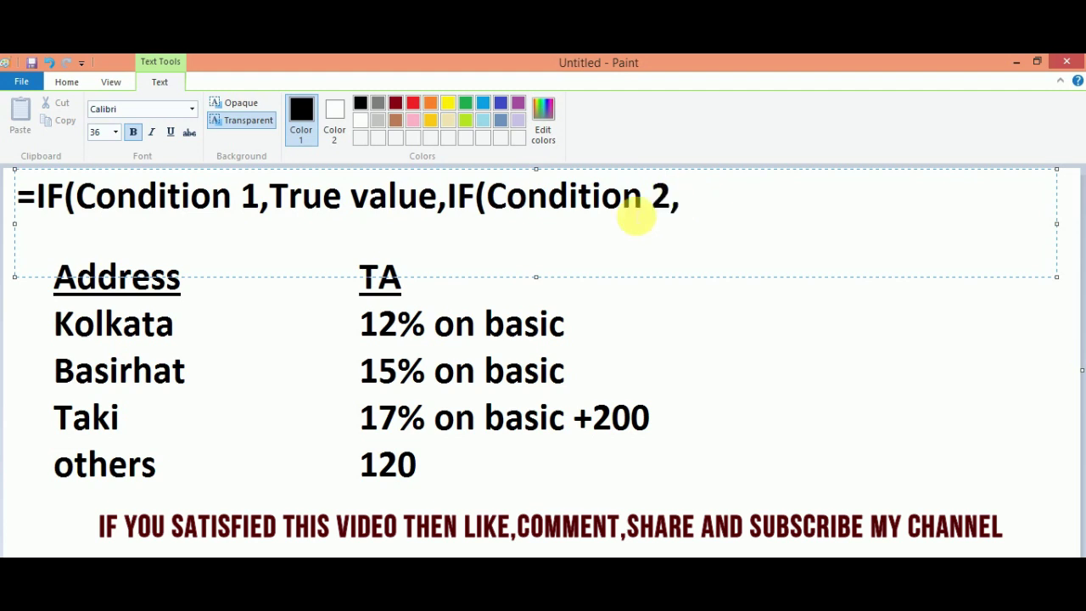
{"action": "mouse_move", "coordinate": [76, 196]}
{"action": "left_mouse_down"}
{"action": "mouse_move", "coordinate": [272, 206]}
{"action": "mouse_move", "coordinate": [259, 206]}
{"action": "left_mouse_up"}
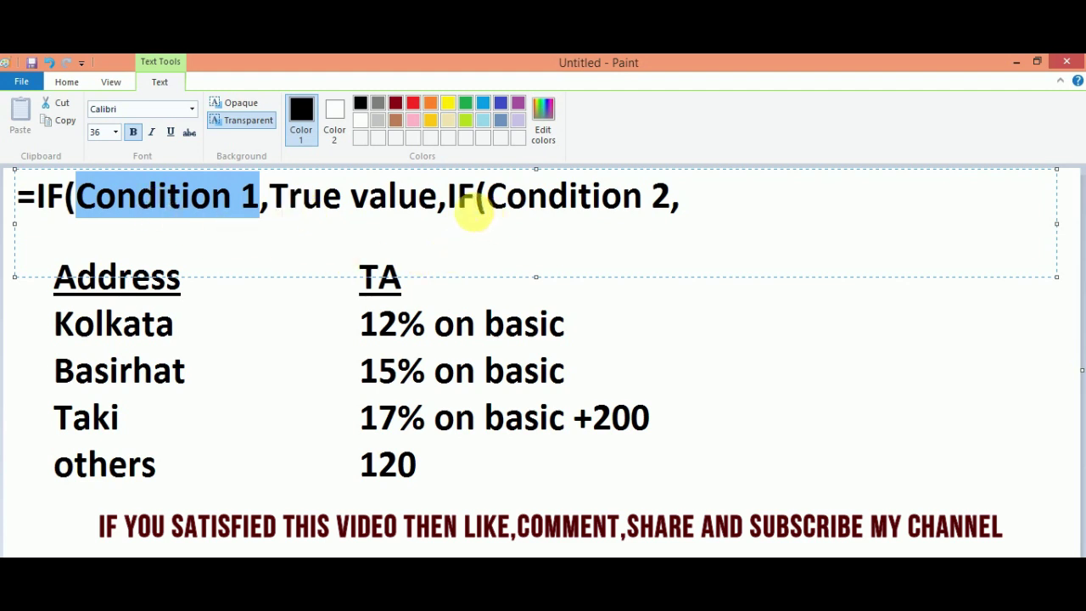
{"action": "mouse_move", "coordinate": [447, 197]}
{"action": "left_mouse_down"}
{"action": "mouse_move", "coordinate": [636, 216]}
{"action": "mouse_move", "coordinate": [671, 207]}
{"action": "left_mouse_up"}
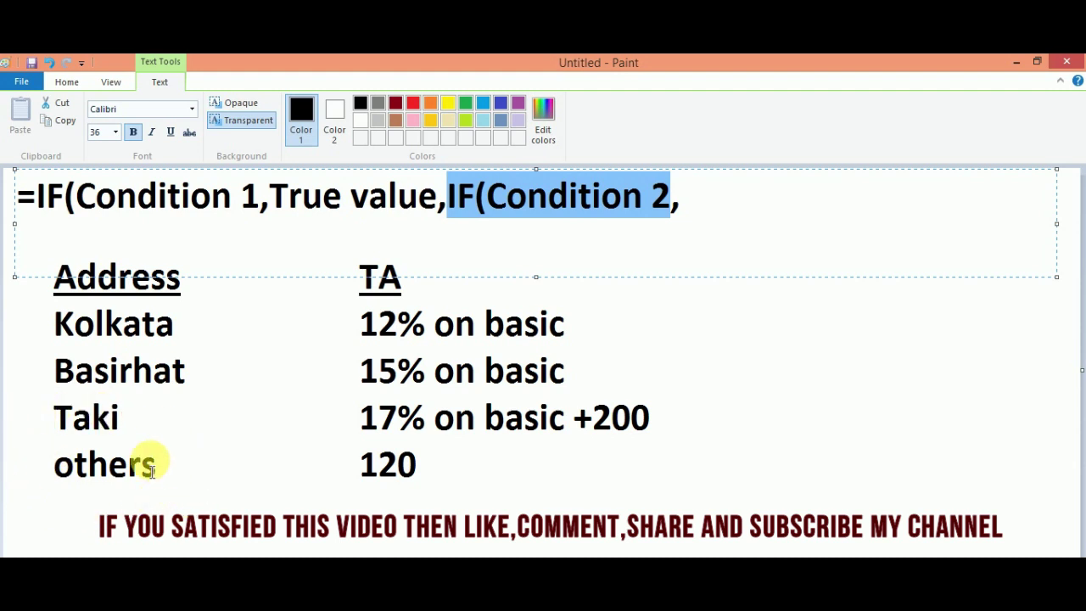
- Append 'True value,IF(condition3,True value' and highlight the first True value and Condition 2
{"action": "left_click", "coordinate": [704, 194]}
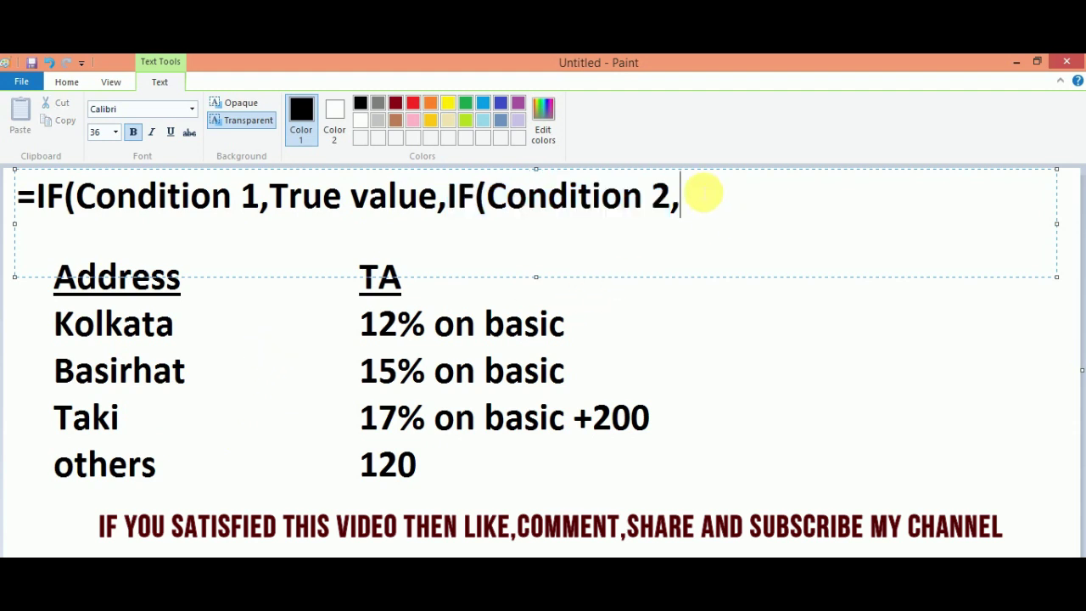
{"action": "type", "text": "True valu"}
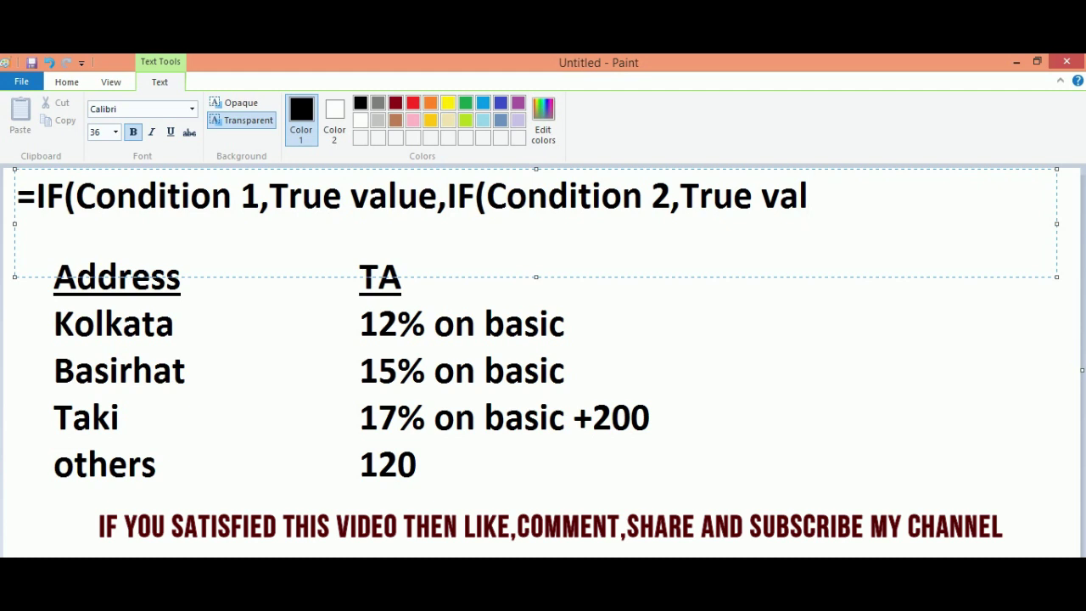
{"action": "type", "text": "e,I"}
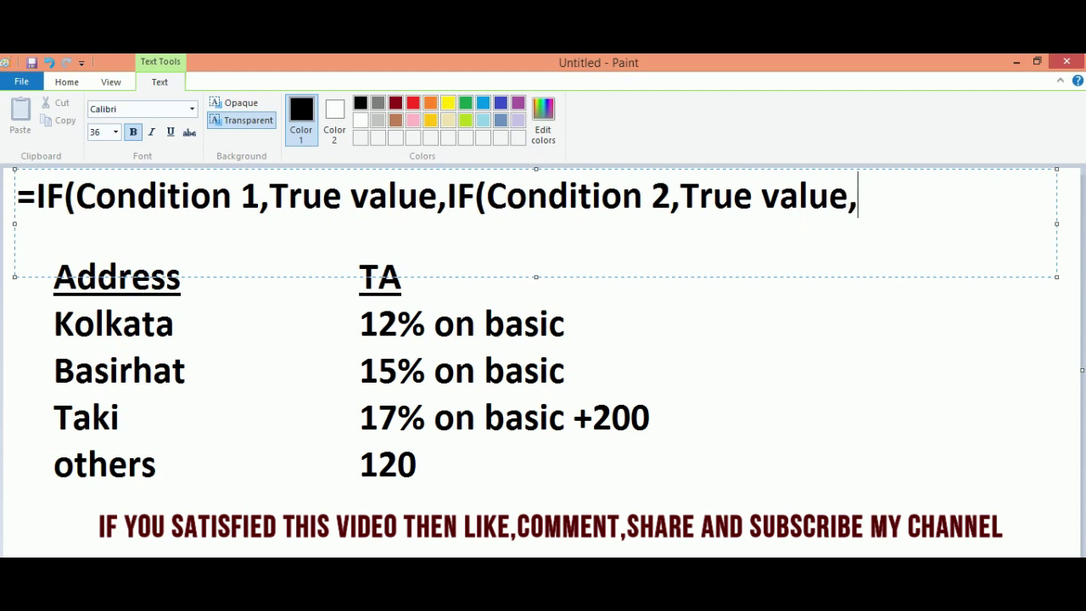
{"action": "type", "text": "F("}
{"action": "type", "text": "cond"}
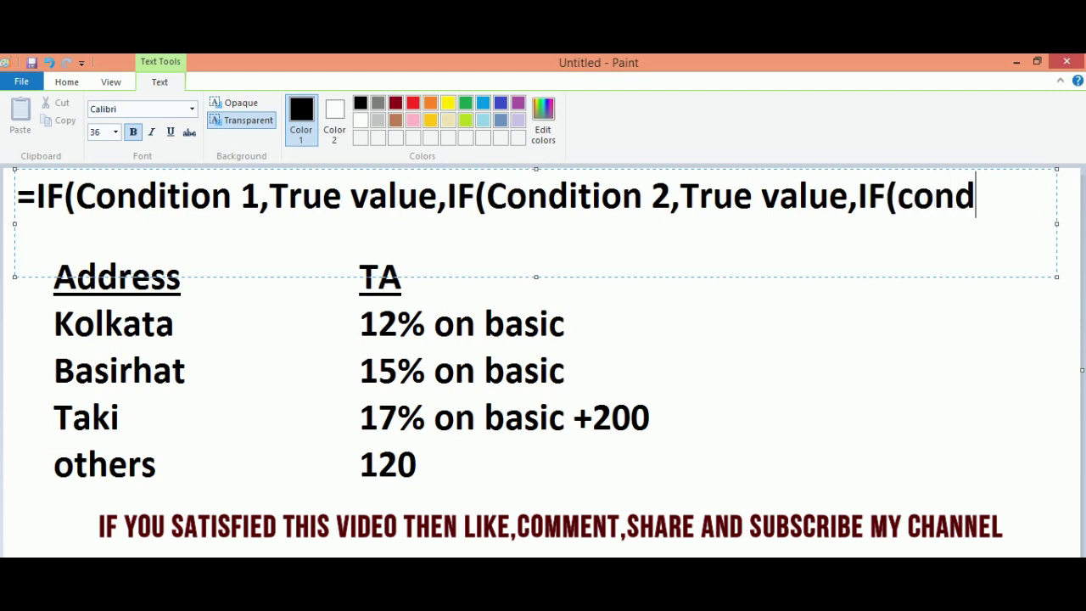
{"action": "type", "text": "ition"}
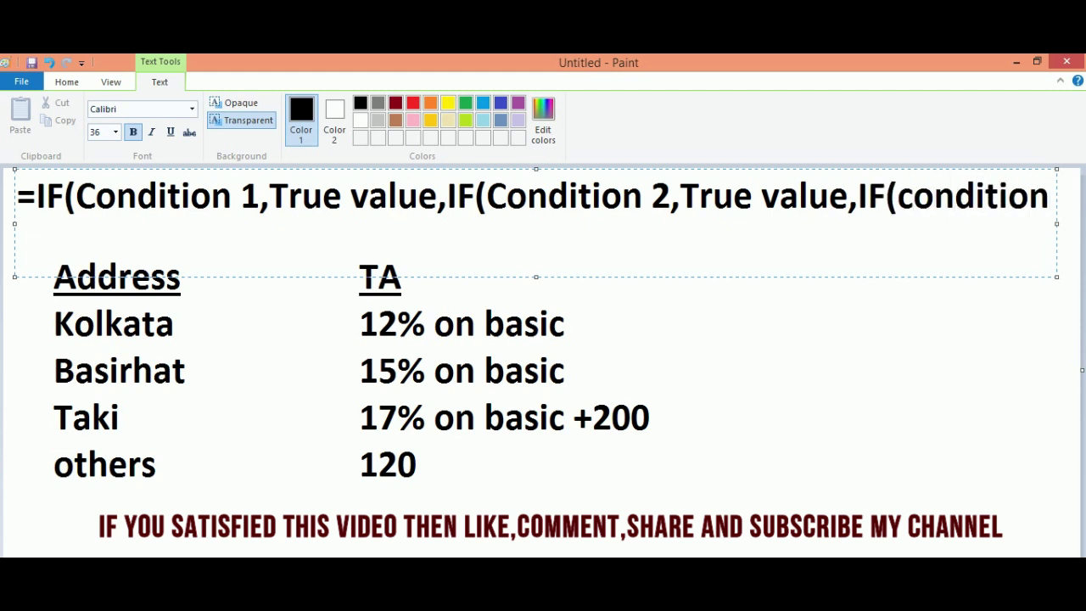
{"action": "type", "text": "3,"}
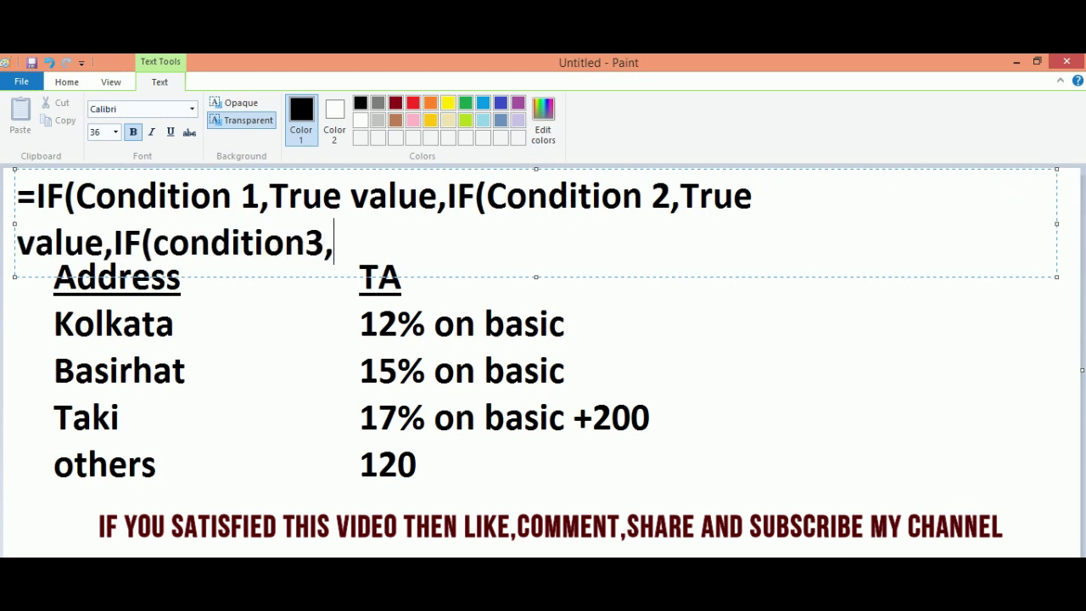
{"action": "type", "text": "True val"}
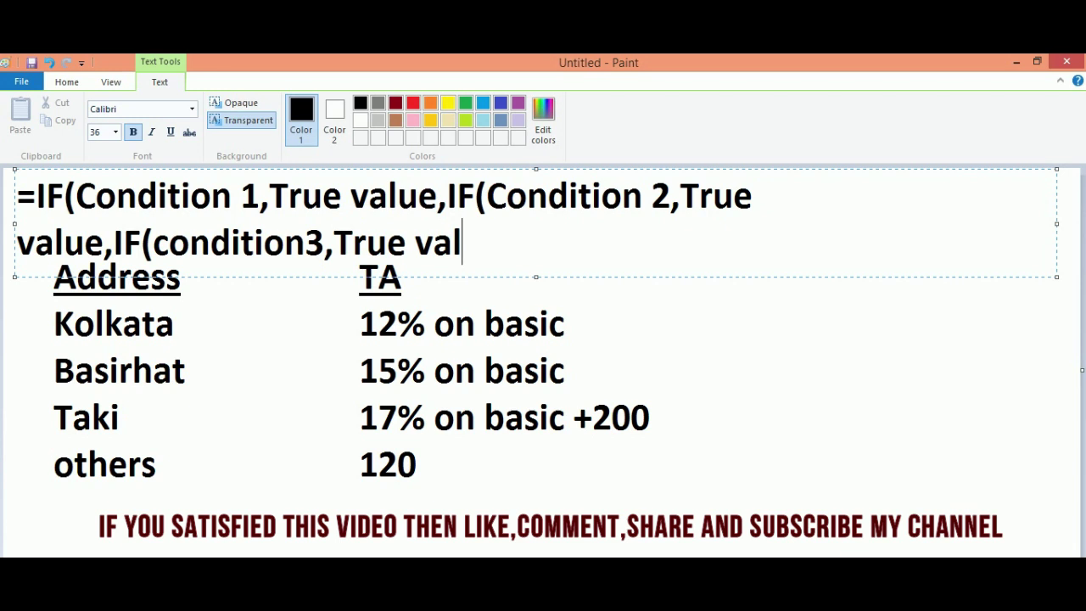
{"action": "type", "text": "ue"}
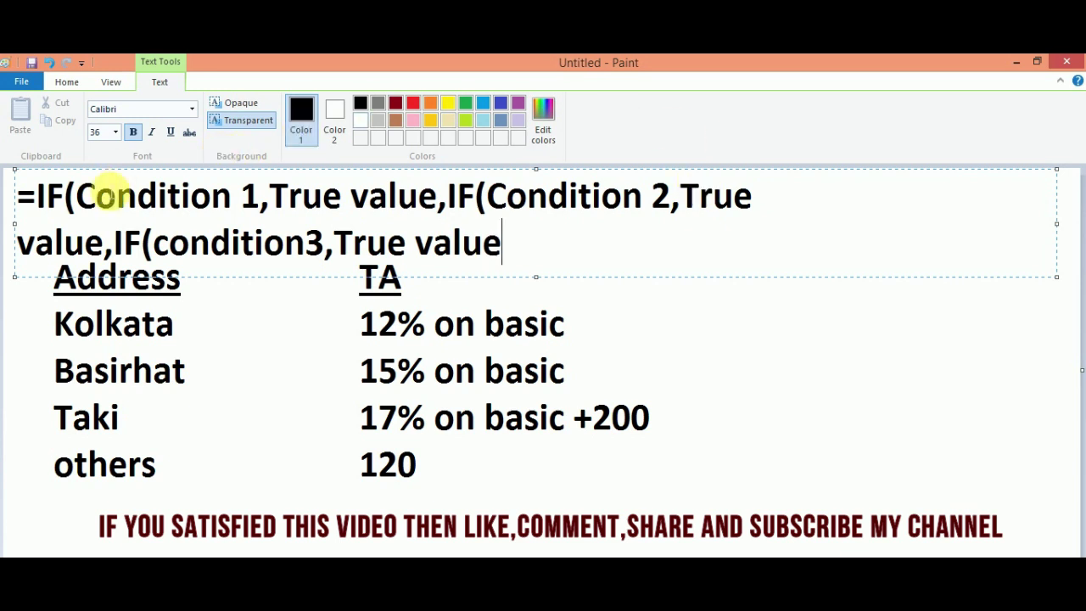
{"action": "mouse_move", "coordinate": [75, 195]}
{"action": "left_mouse_down"}
{"action": "mouse_move", "coordinate": [261, 199]}
{"action": "mouse_move", "coordinate": [376, 243]}
{"action": "mouse_move", "coordinate": [436, 197]}
{"action": "left_mouse_up"}
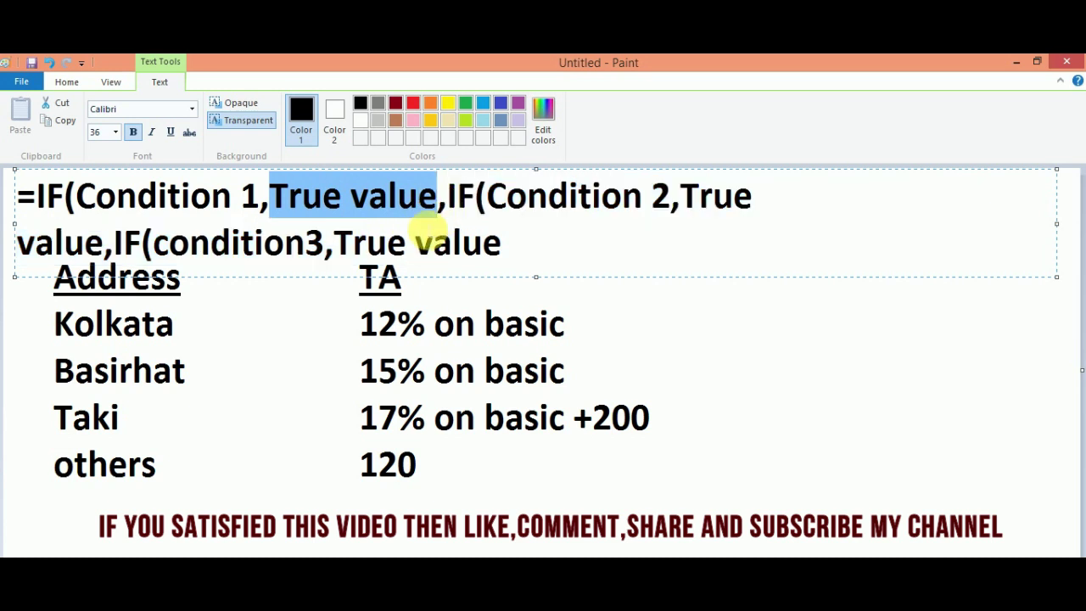
{"action": "left_click", "coordinate": [260, 203]}
{"action": "left_click_drag", "start_coordinate": [486, 199], "coordinate": [671, 219]}
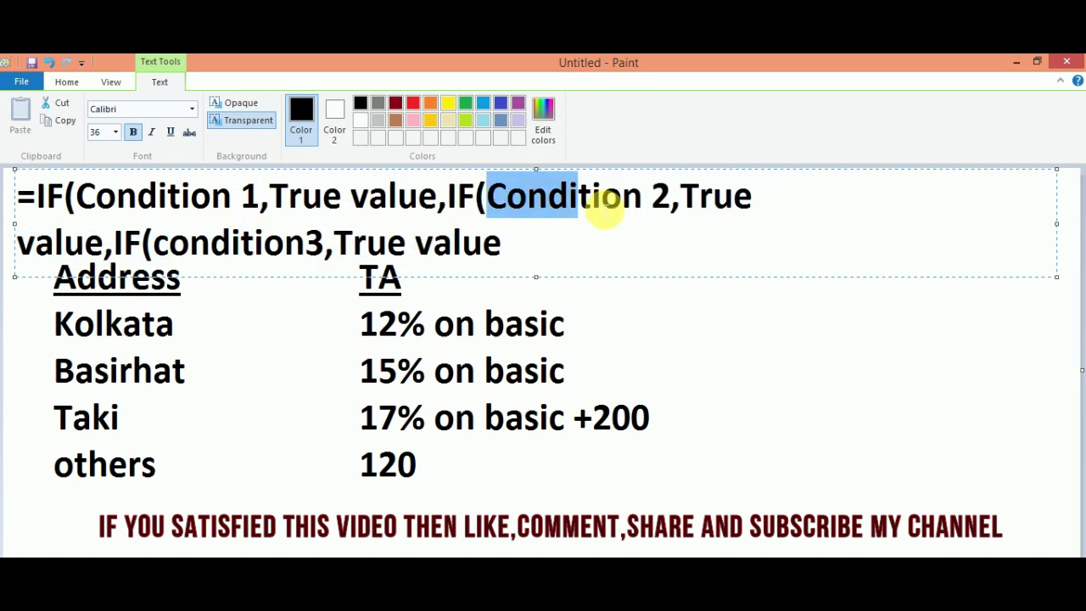
{"action": "left_click", "coordinate": [651, 210]}
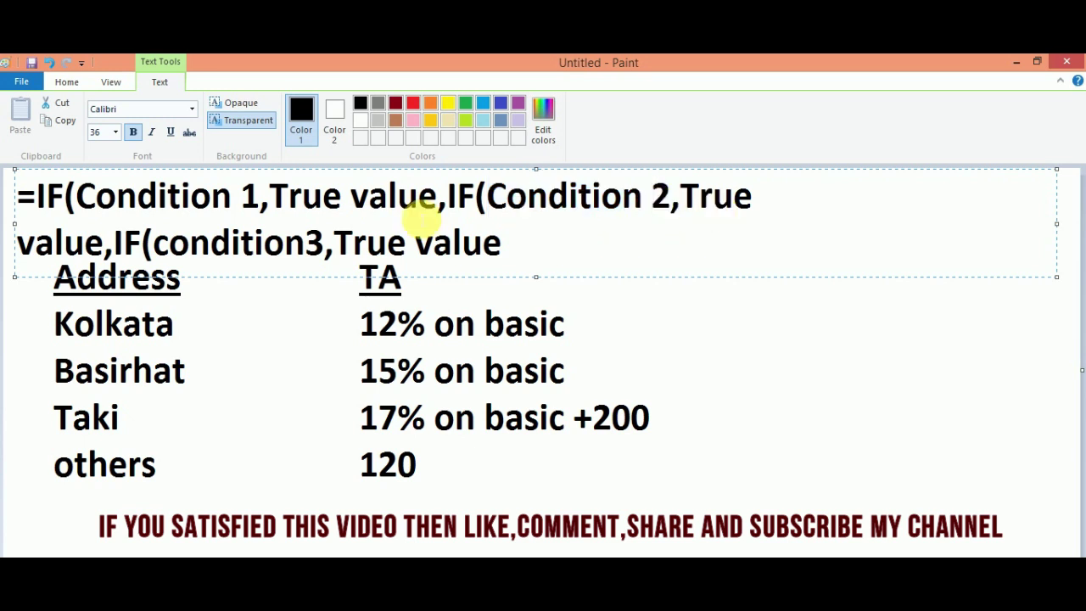
- Highlight the second True value and condition3, then finish with ',False value'
{"action": "left_click_drag", "start_coordinate": [103, 246], "coordinate": [17, 246]}
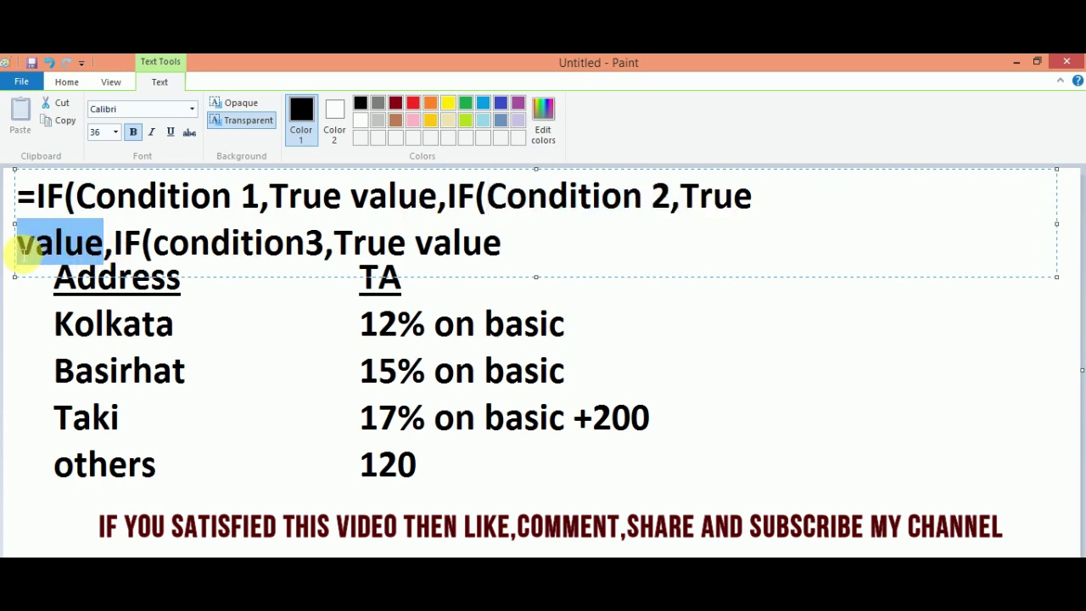
{"action": "left_click_drag", "start_coordinate": [153, 244], "coordinate": [506, 247]}
{"action": "left_click", "coordinate": [514, 252]}
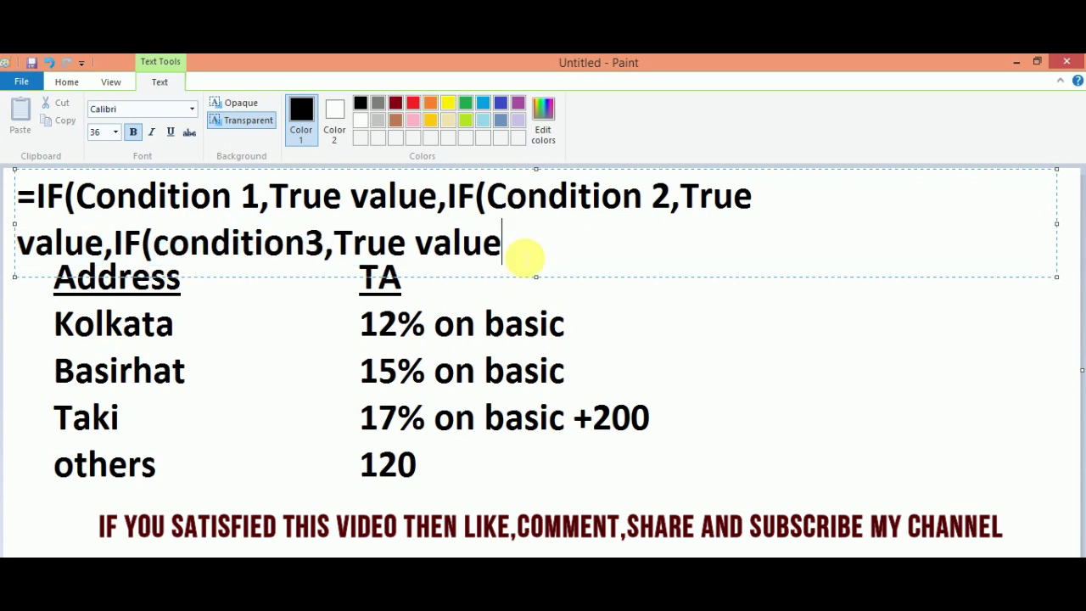
{"action": "type", "text": ","}
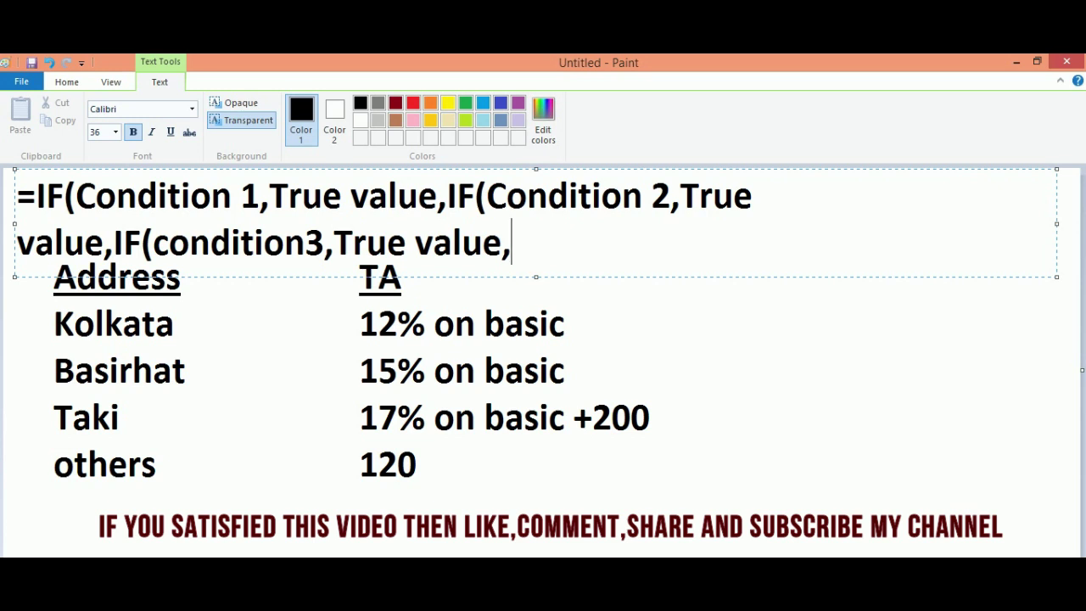
{"action": "type", "text": "False value"}
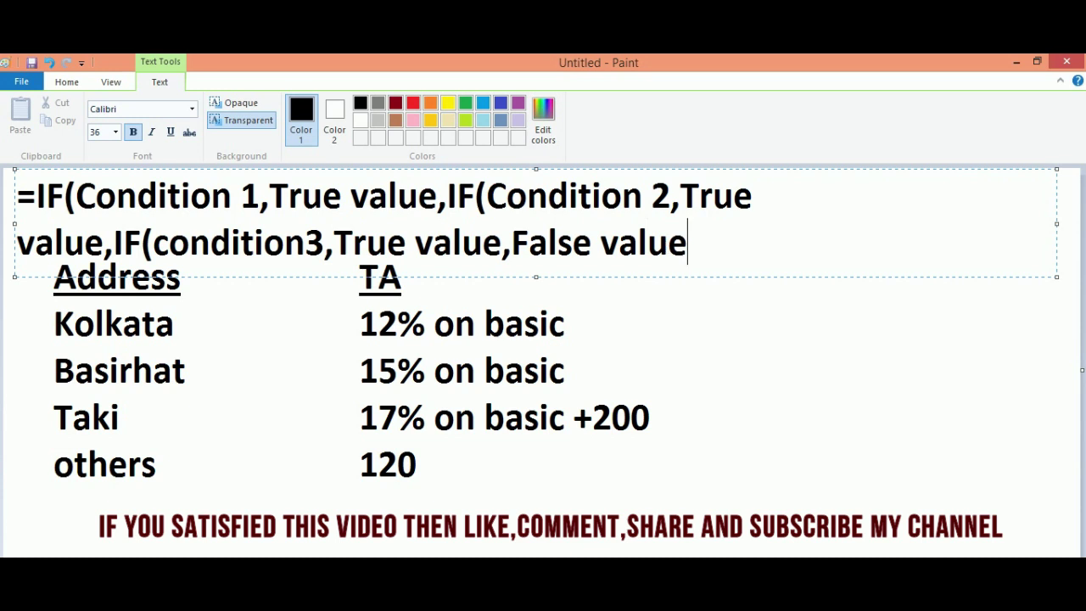
- Point out each IF's opening parenthesis and close the formula with ')))'
{"action": "left_click_drag", "start_coordinate": [64, 197], "coordinate": [78, 197]}
{"action": "left_click_drag", "start_coordinate": [474, 197], "coordinate": [489, 199]}
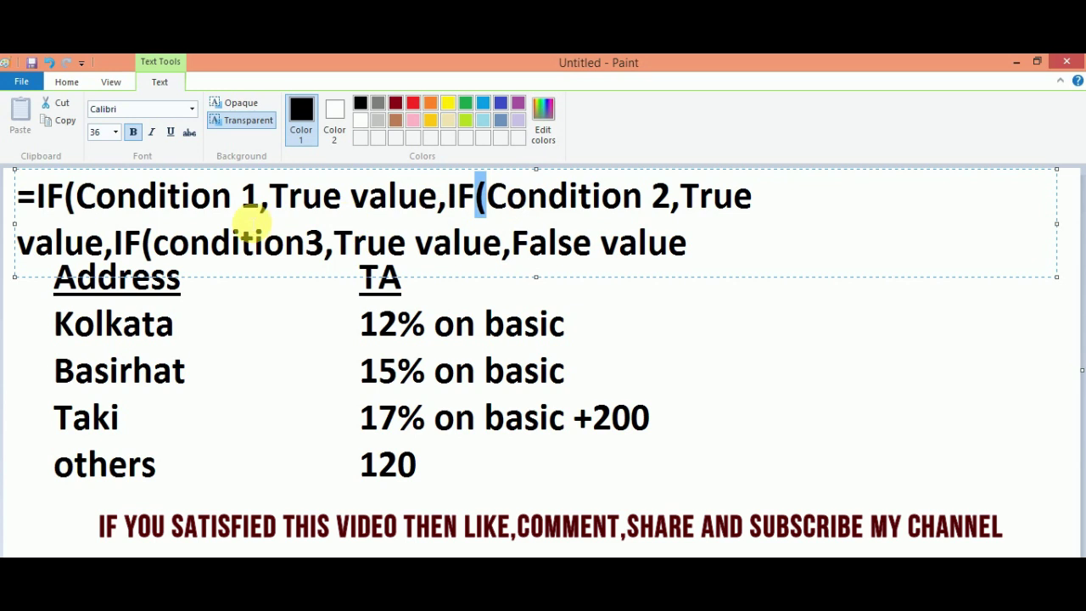
{"action": "left_click_drag", "start_coordinate": [142, 244], "coordinate": [154, 244]}
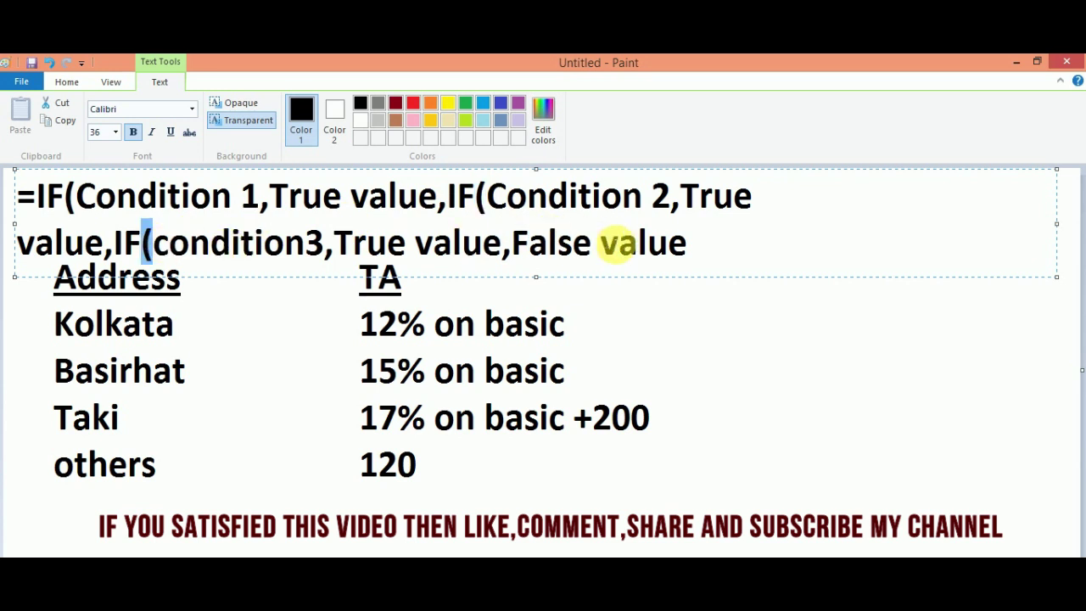
{"action": "left_click", "coordinate": [688, 246]}
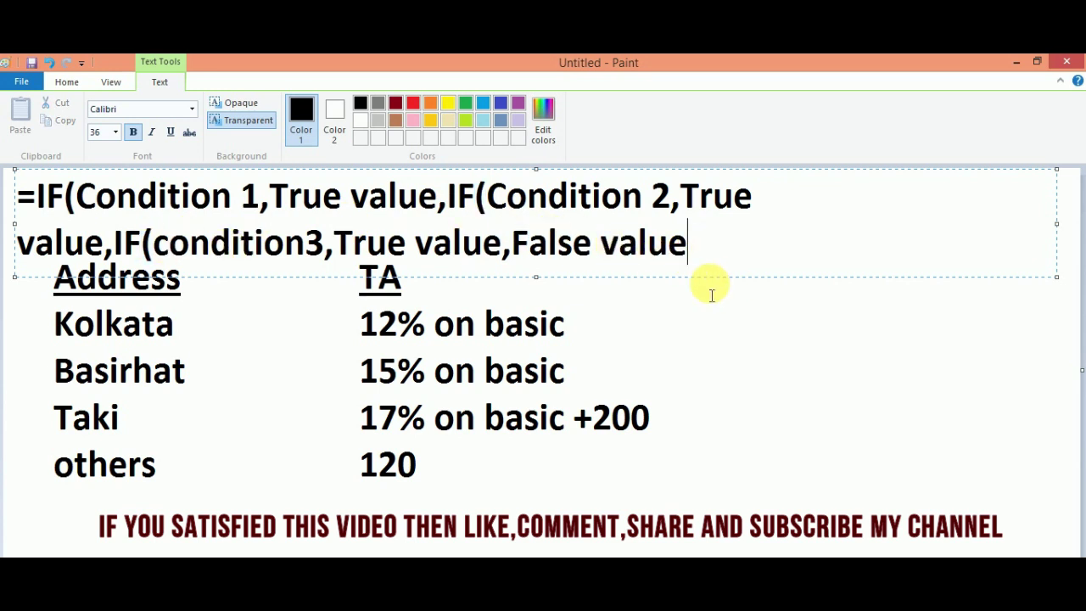
{"action": "type", "text": "))"}
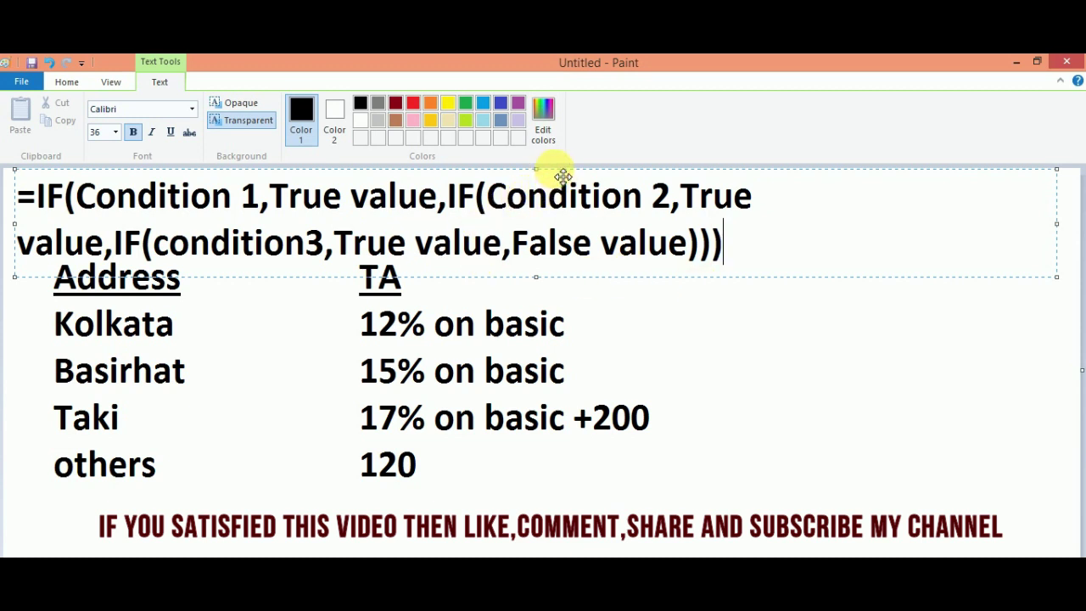
- Nudge the formula text box upward and select the whole formula text
{"action": "left_click_drag", "start_coordinate": [563, 176], "coordinate": [563, 172]}
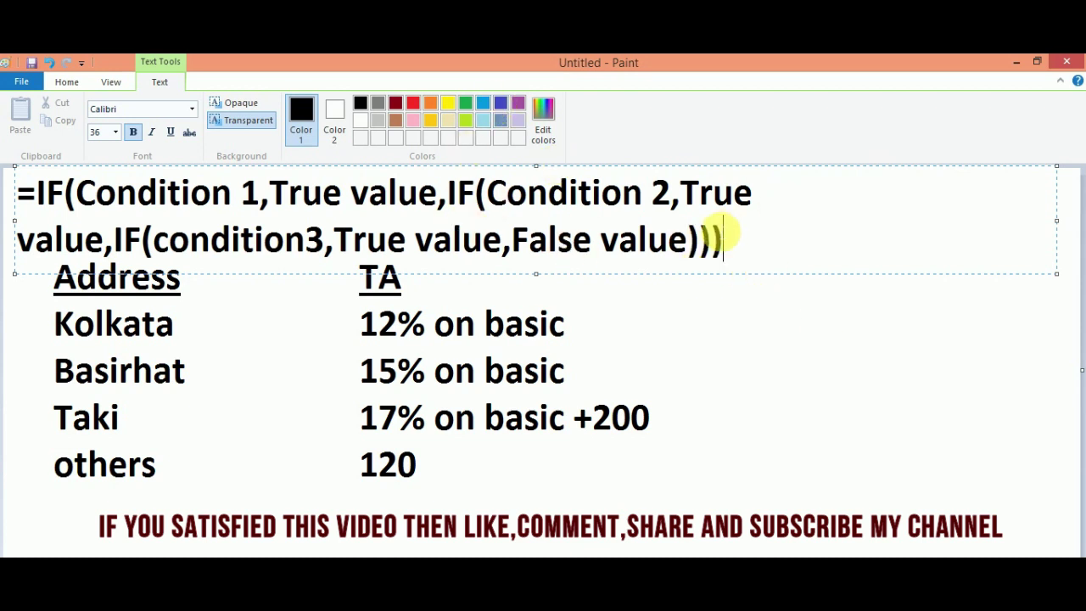
{"action": "left_click_drag", "start_coordinate": [721, 239], "coordinate": [18, 193]}
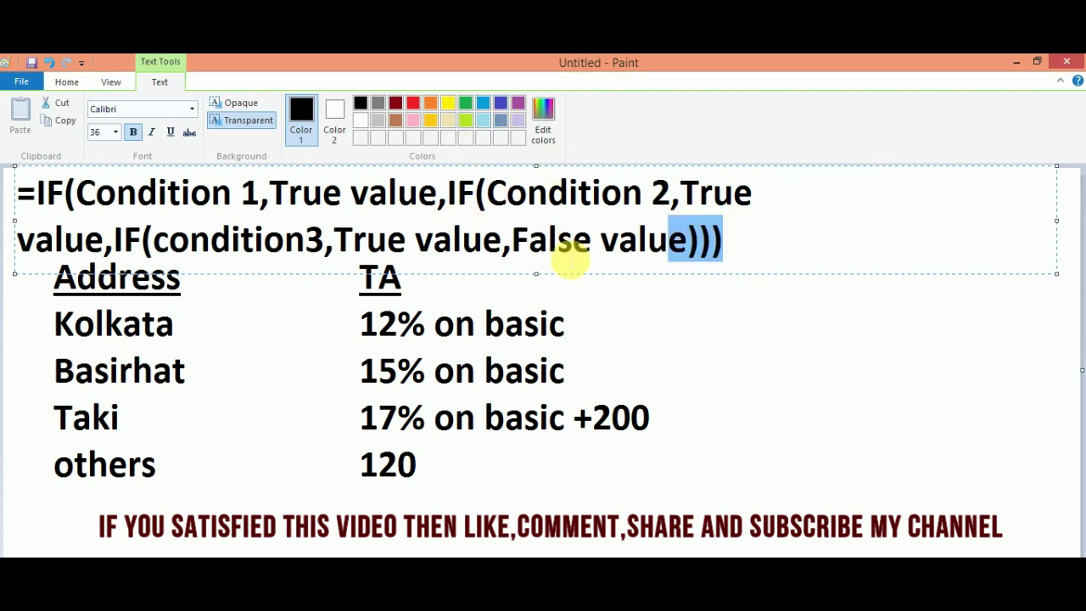
{"action": "left_click", "coordinate": [25, 195]}
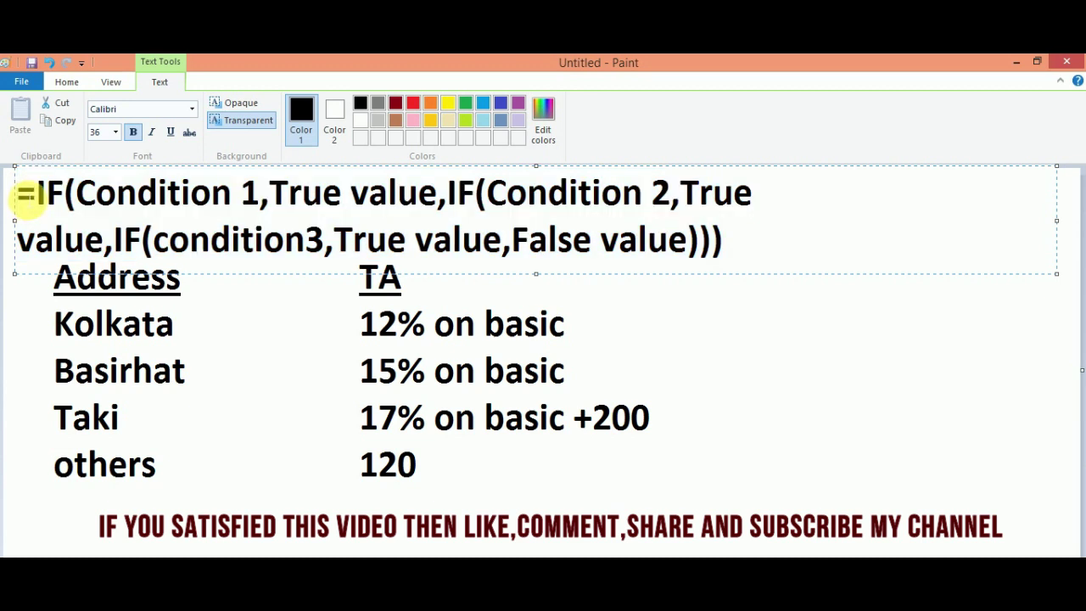
{"action": "left_click_drag", "start_coordinate": [25, 195], "coordinate": [750, 241]}
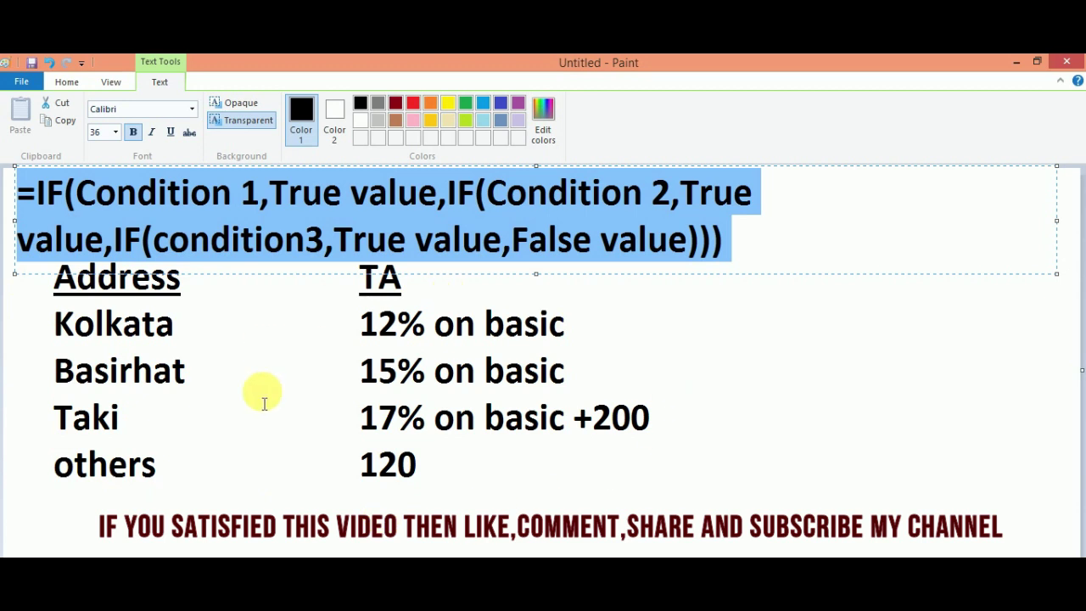
- Commit the formula text and move the Address/TA table slightly lower
{"action": "left_click", "coordinate": [736, 357]}
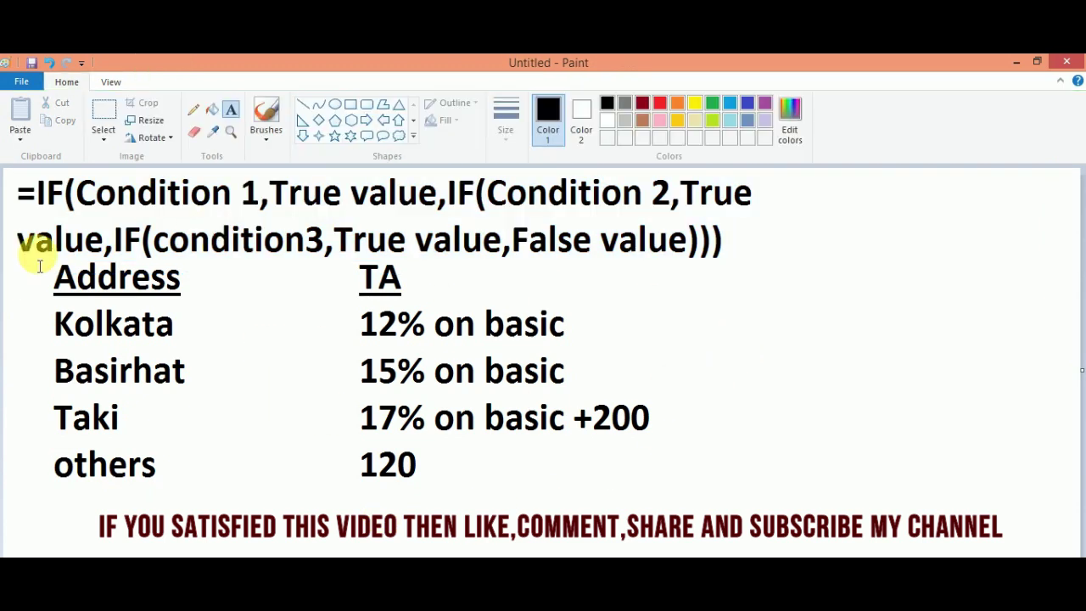
{"action": "left_click", "coordinate": [109, 125]}
{"action": "left_click_drag", "start_coordinate": [50, 260], "coordinate": [728, 494]}
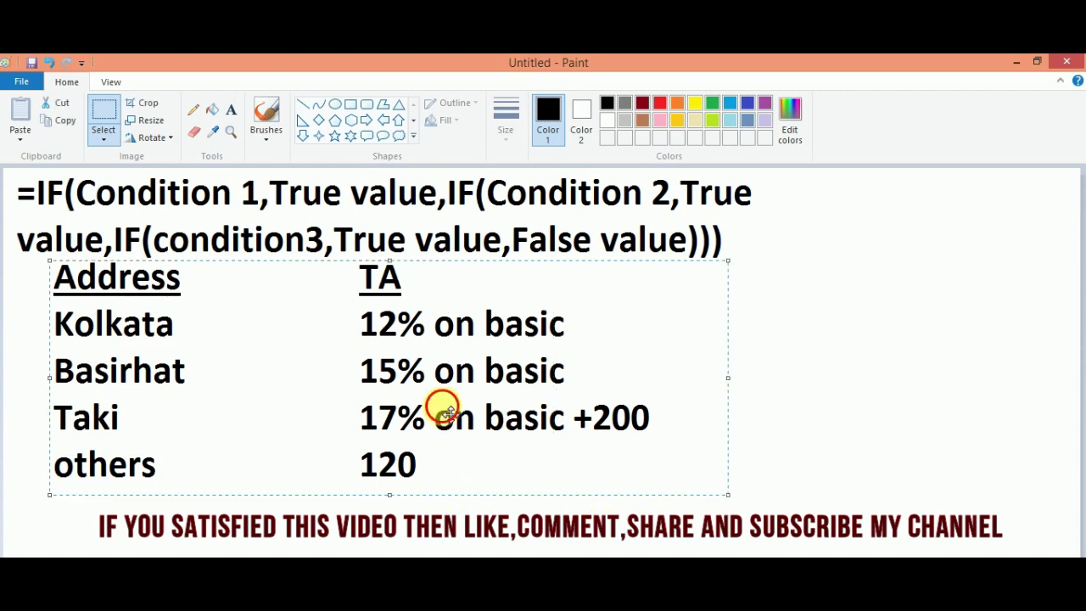
{"action": "left_click_drag", "start_coordinate": [441, 407], "coordinate": [444, 429]}
{"action": "left_click", "coordinate": [779, 386]}
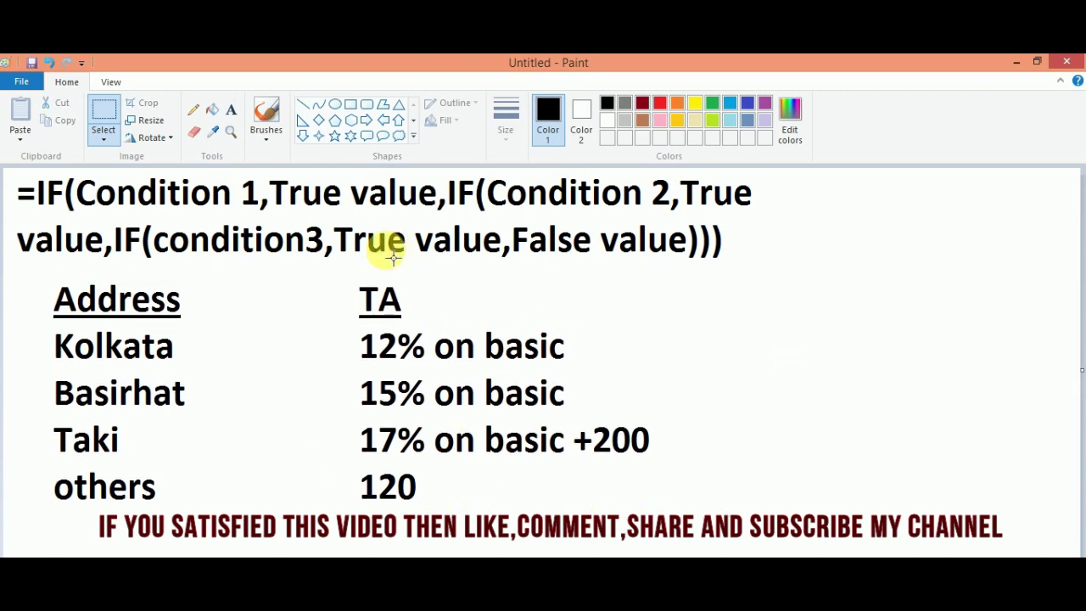
- Underline '=IF' at the start of the formula with the pencil
{"action": "left_click", "coordinate": [193, 109]}
{"action": "left_click_drag", "start_coordinate": [20, 205], "coordinate": [61, 210]}
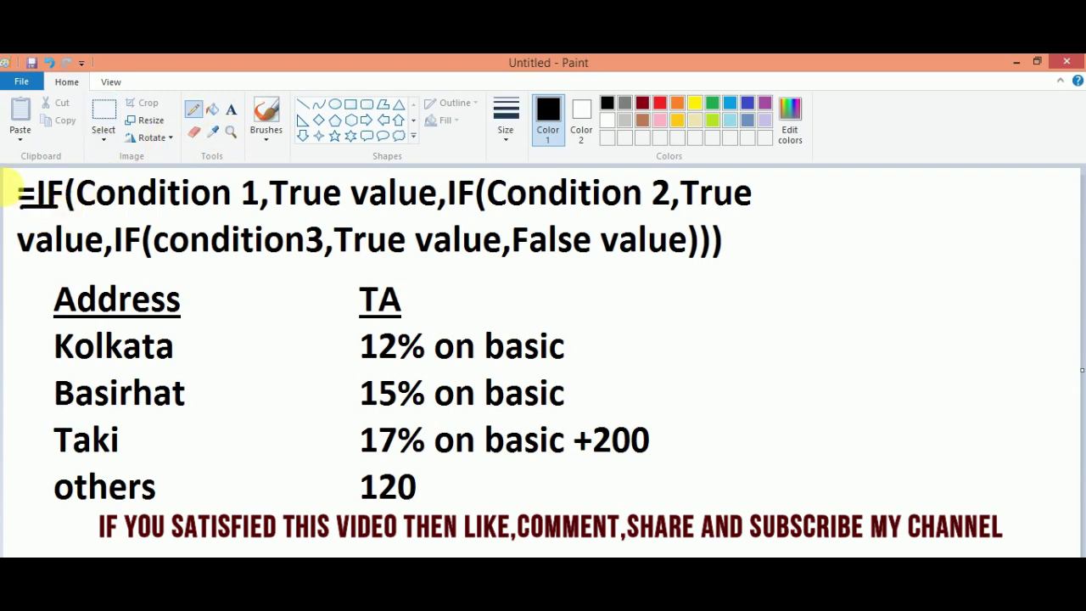
{"action": "left_click_drag", "start_coordinate": [19, 209], "coordinate": [66, 208]}
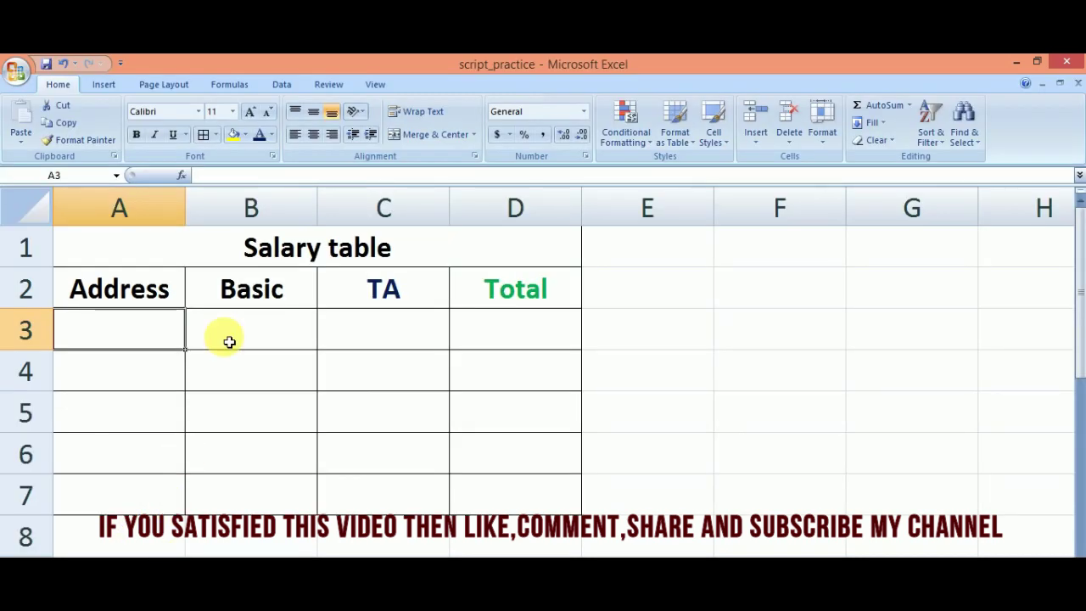
- Point out the Salary title and Address, Basic, TA, Total headings, then circle TA in Paint
{"action": "left_click", "coordinate": [299, 262]}
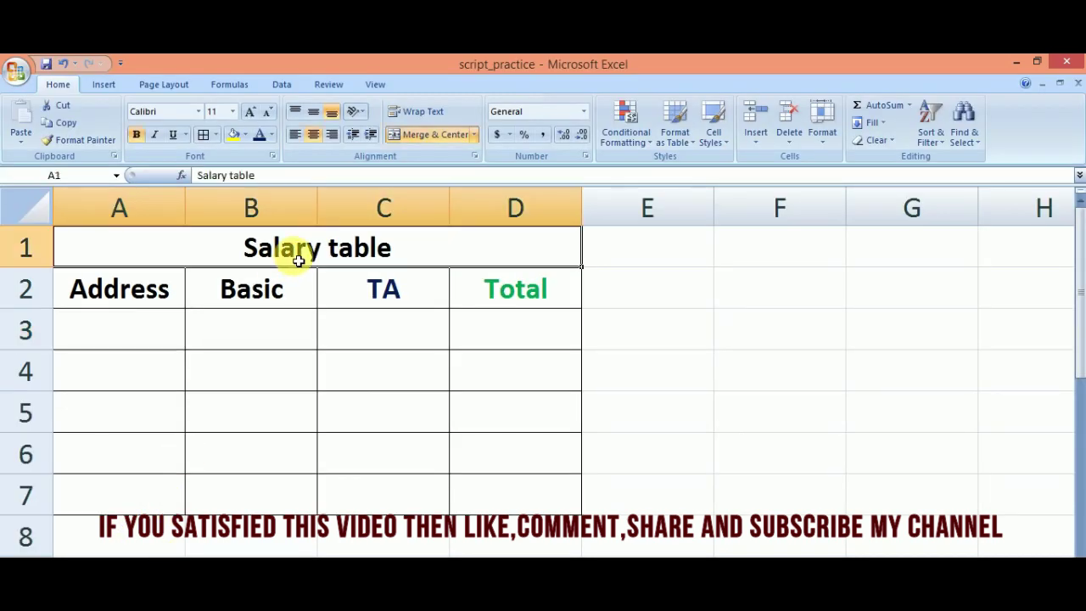
{"action": "left_click", "coordinate": [125, 291]}
{"action": "left_click", "coordinate": [311, 295]}
{"action": "left_click", "coordinate": [386, 305]}
{"action": "left_click", "coordinate": [552, 291]}
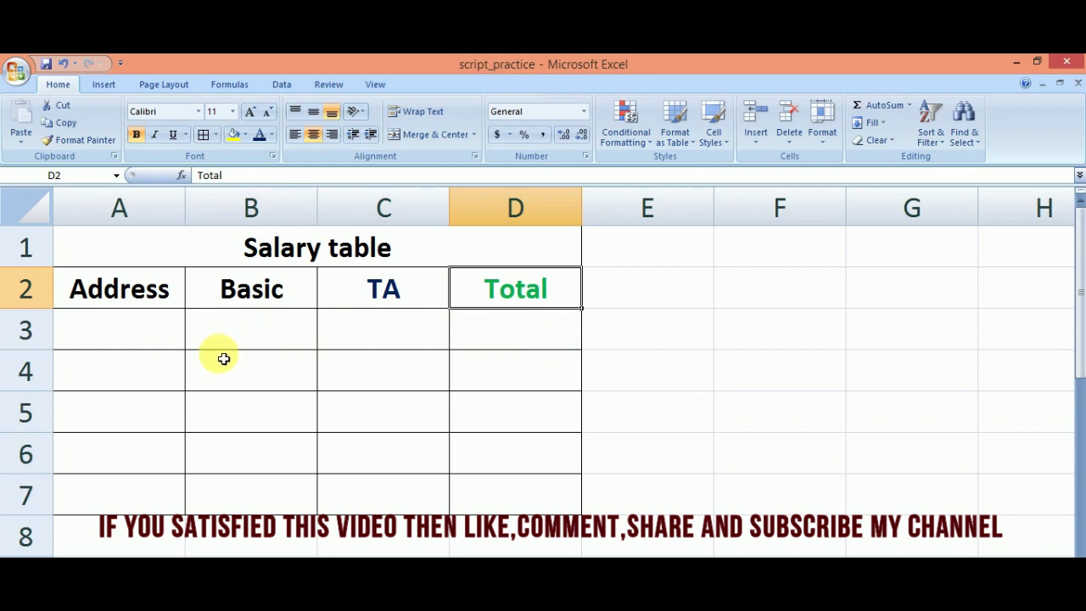
{"action": "key", "text": "alt+Tab"}
{"action": "mouse_move", "coordinate": [419, 301]}
{"action": "left_mouse_down"}
{"action": "mouse_move", "coordinate": [395, 334]}
{"action": "mouse_move", "coordinate": [416, 280]}
{"action": "left_mouse_up"}
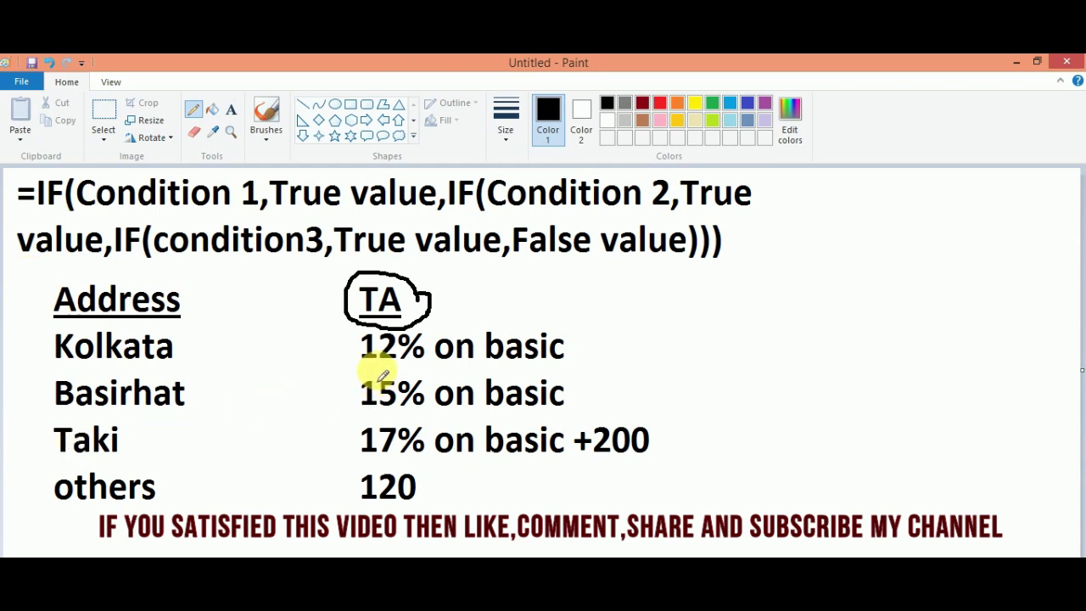
- Underline '12% on basic', type =IF( in cell C3, and underline Condition 1 in the notes
{"action": "left_click_drag", "start_coordinate": [371, 363], "coordinate": [555, 363]}
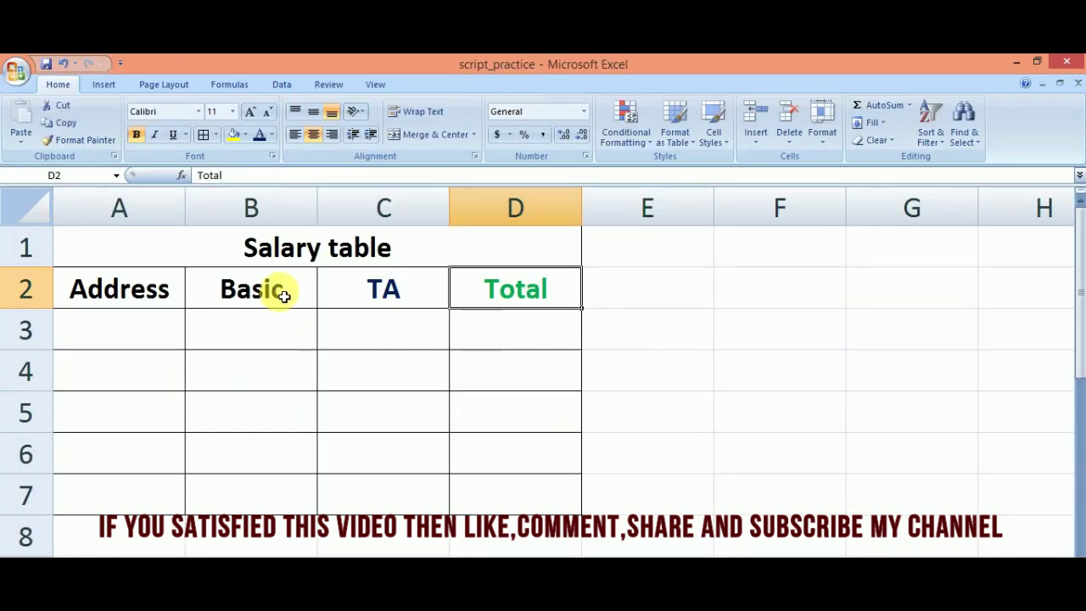
{"action": "left_click", "coordinate": [279, 289]}
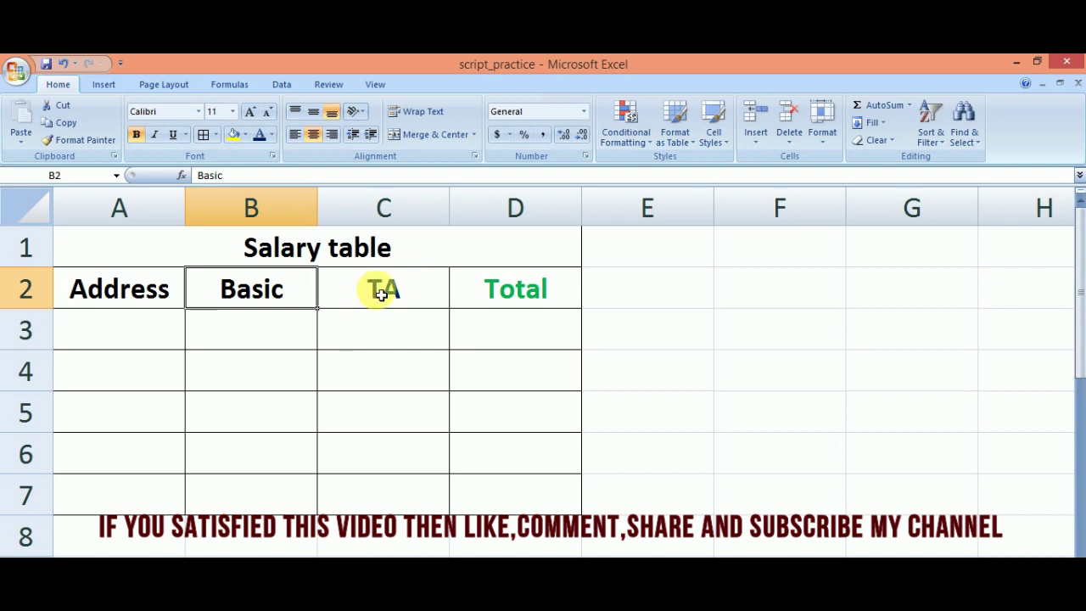
{"action": "left_click", "coordinate": [410, 325]}
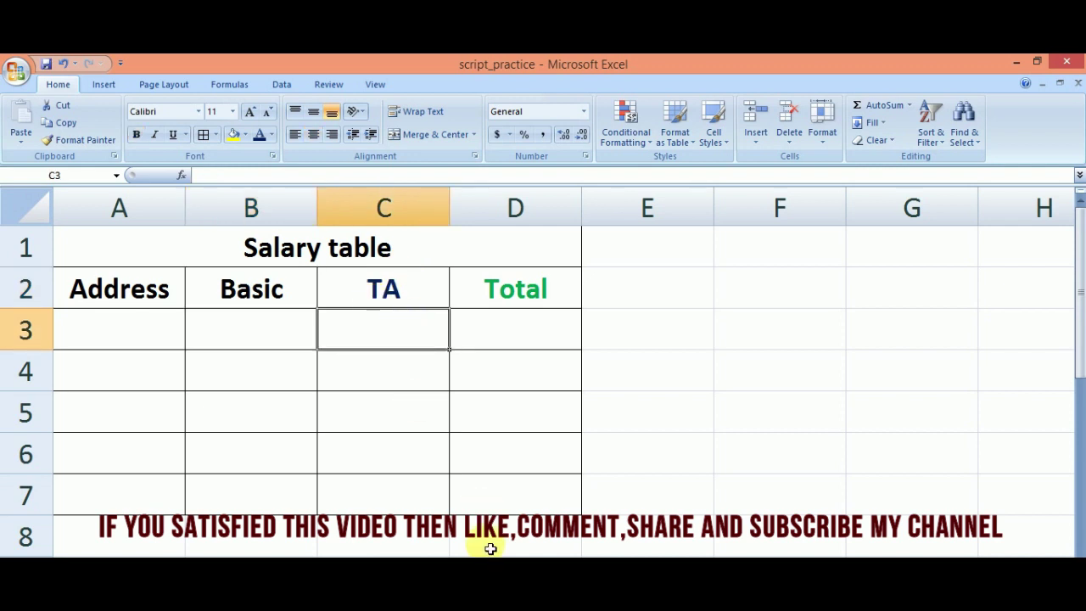
{"action": "type", "text": "=IF("}
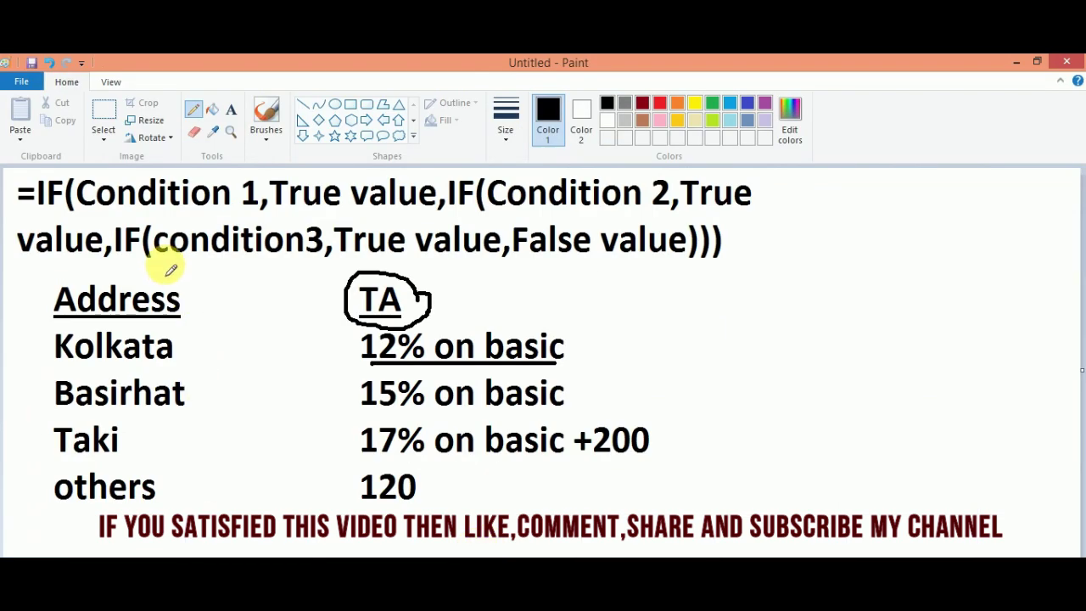
{"action": "left_click_drag", "start_coordinate": [78, 213], "coordinate": [256, 214]}
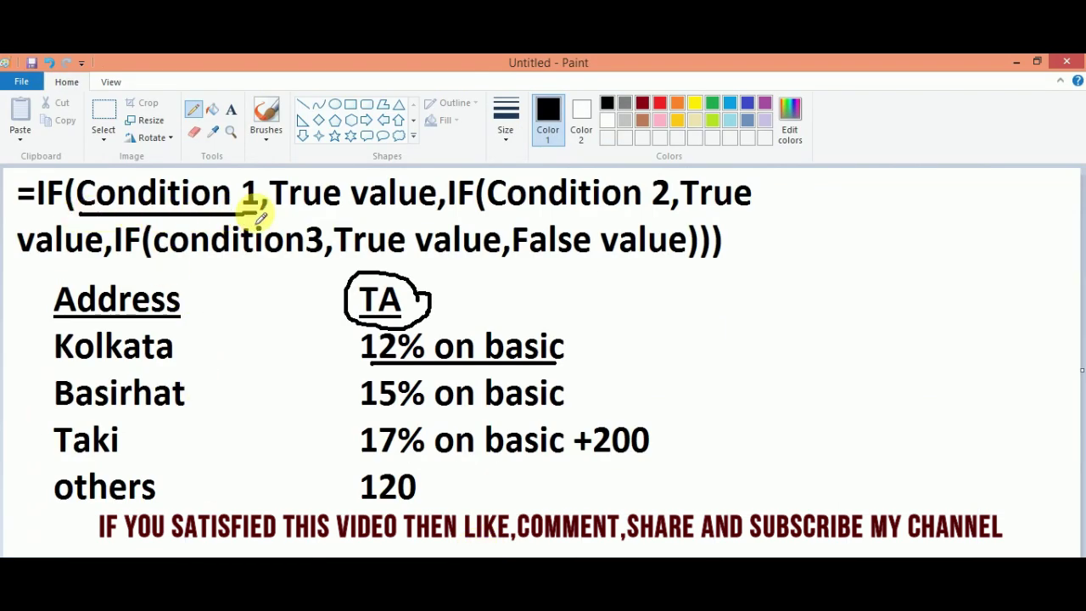
{"action": "key", "text": "alt+Tab"}
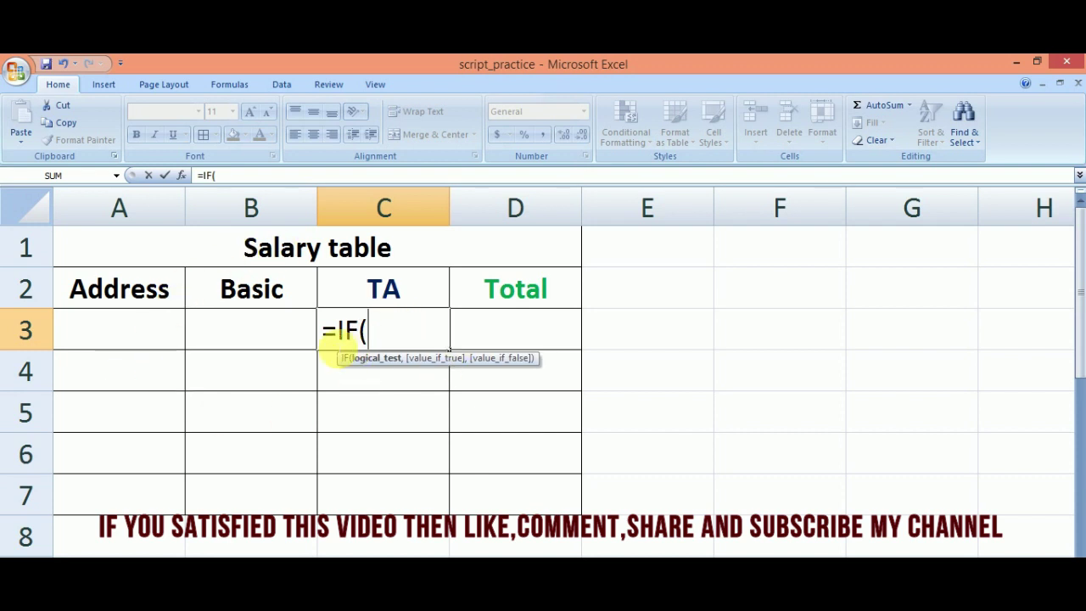
- Enter the condition A3="Kolkata" in the C3 formula, fixing the typo in Kolkata
{"action": "left_click", "coordinate": [146, 327]}
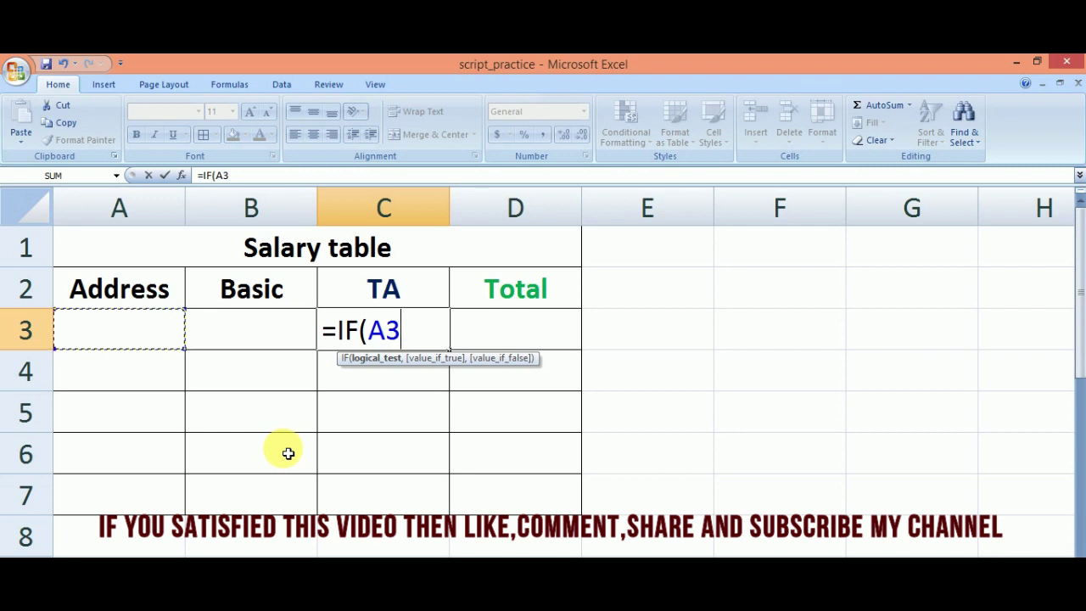
{"action": "type", "text": "="}
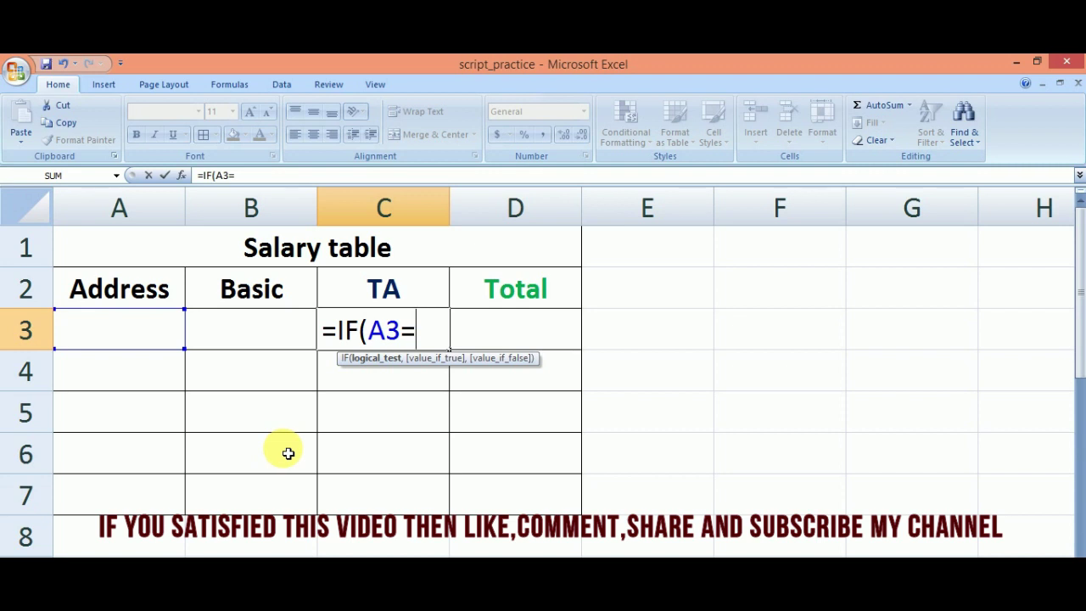
{"action": "type", "text": "Kola"}
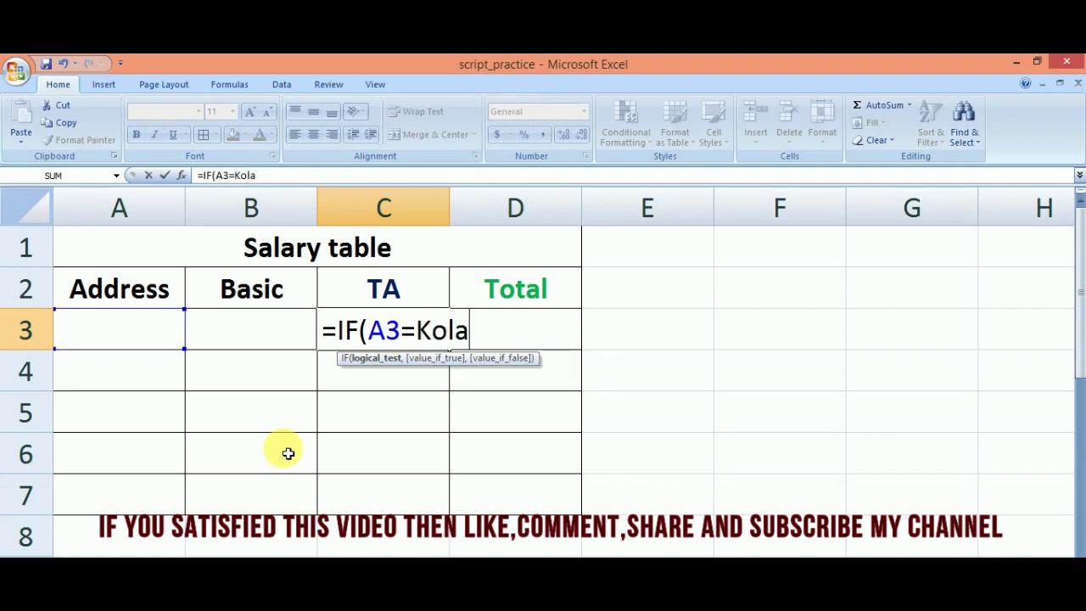
{"action": "key", "text": "BackSpace"}
{"action": "type", "text": "kata"}
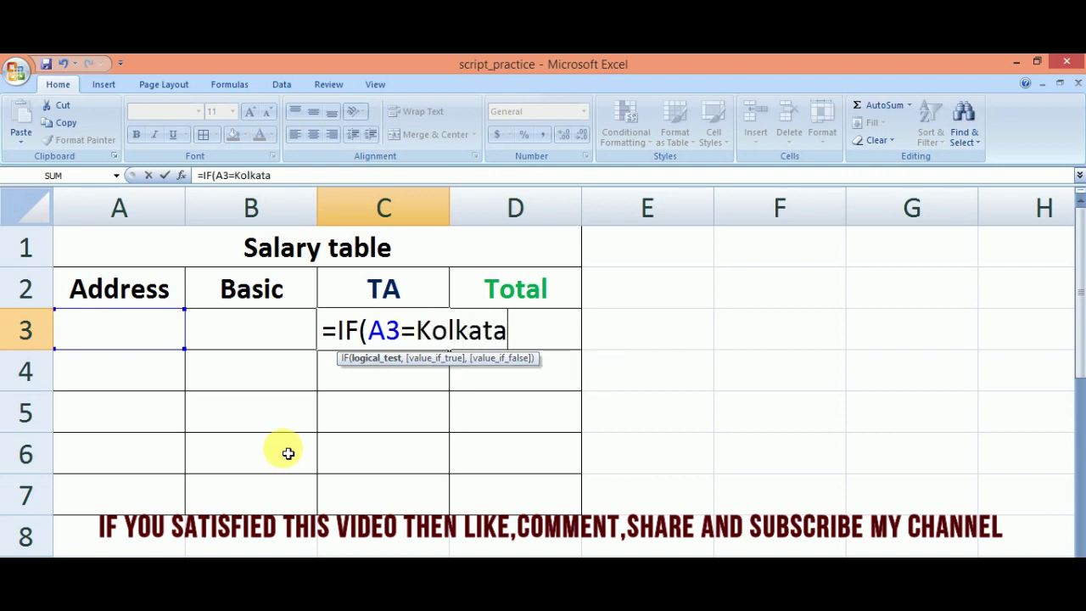
{"action": "type", "text": "\""}
{"action": "left_click", "coordinate": [415, 329]}
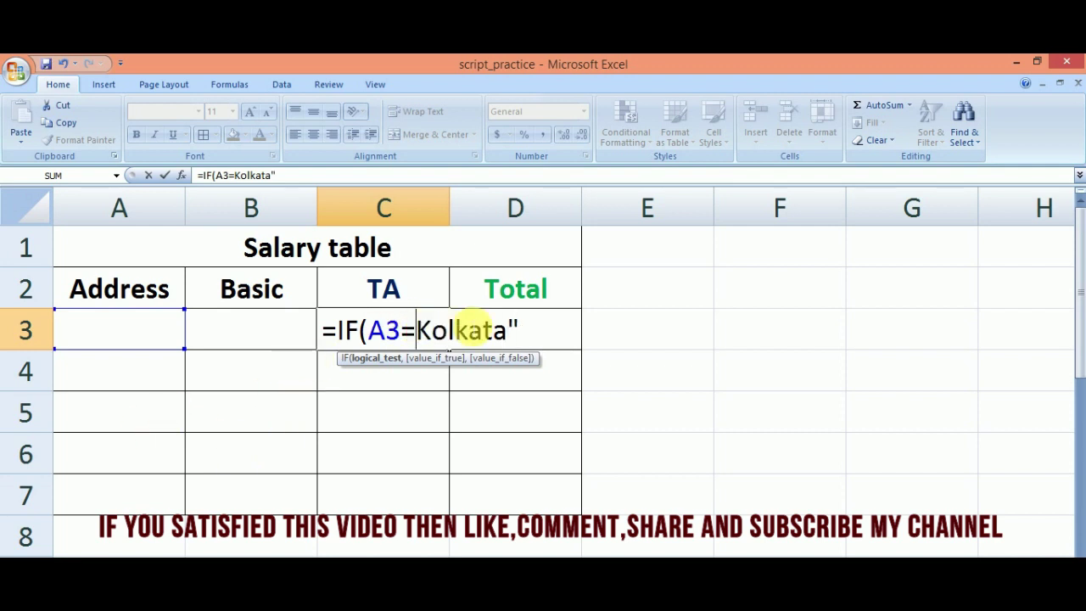
{"action": "type", "text": "\""}
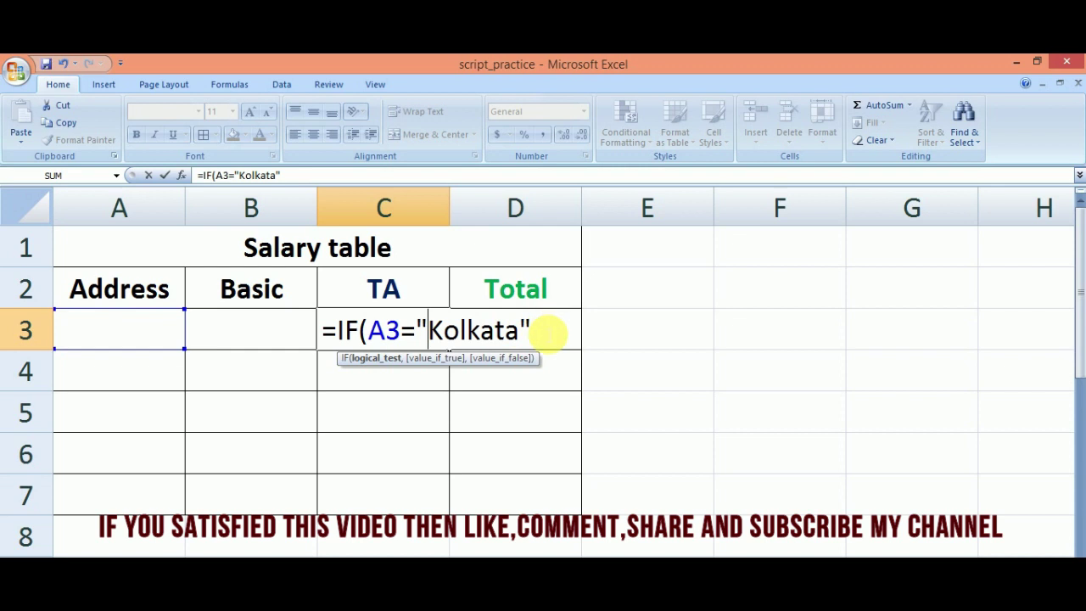
{"action": "type", "text": ","}
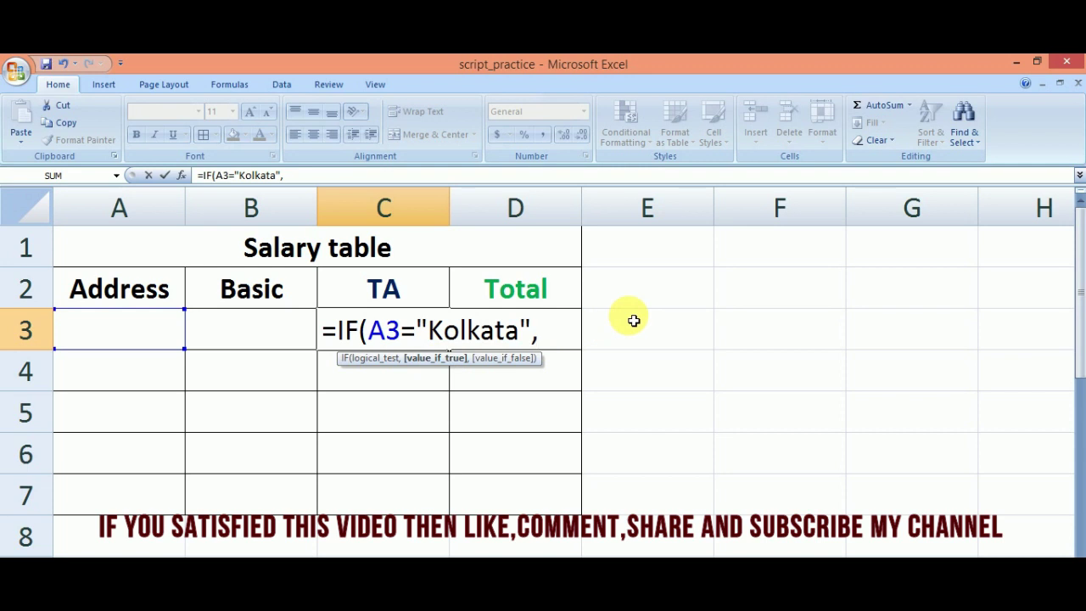
- Add the Kolkata result B3*12%, checking the rate in the Paint notes
{"action": "key", "text": "alt+Tab"}
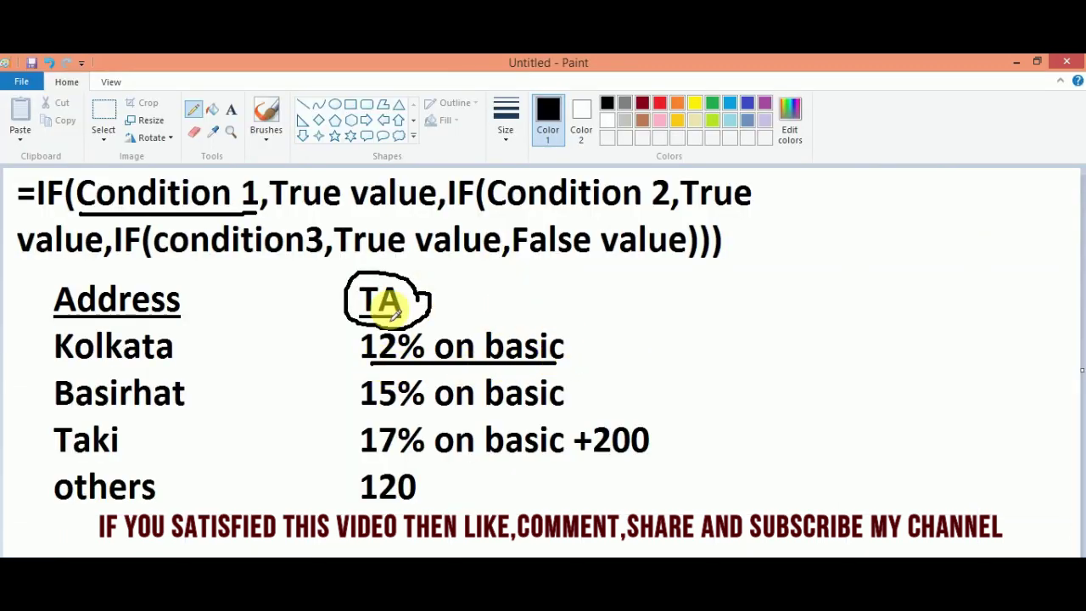
{"action": "key", "text": "alt+Tab"}
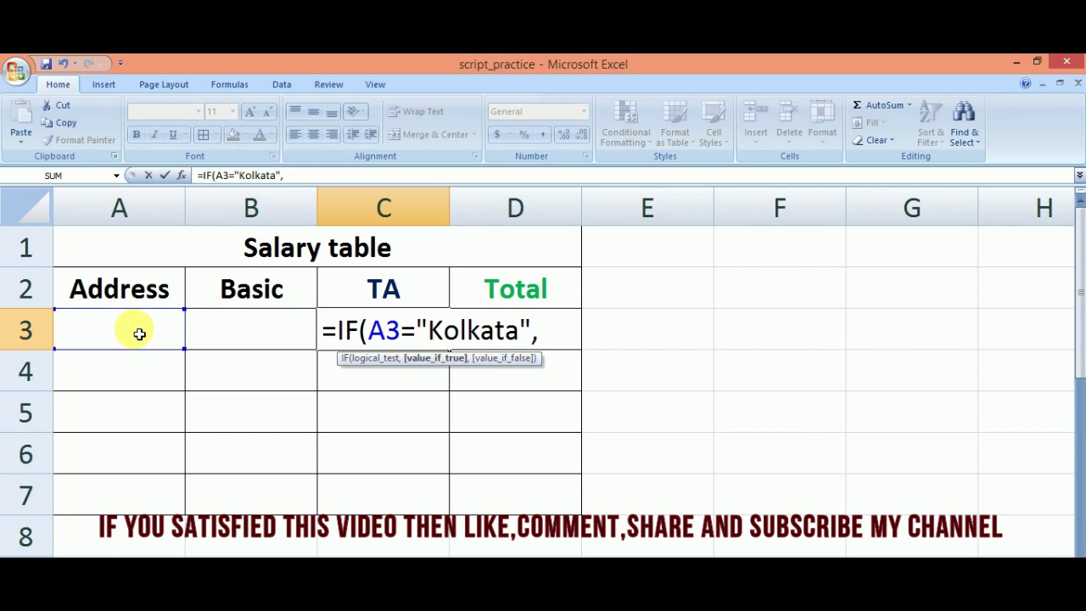
{"action": "left_click", "coordinate": [236, 333]}
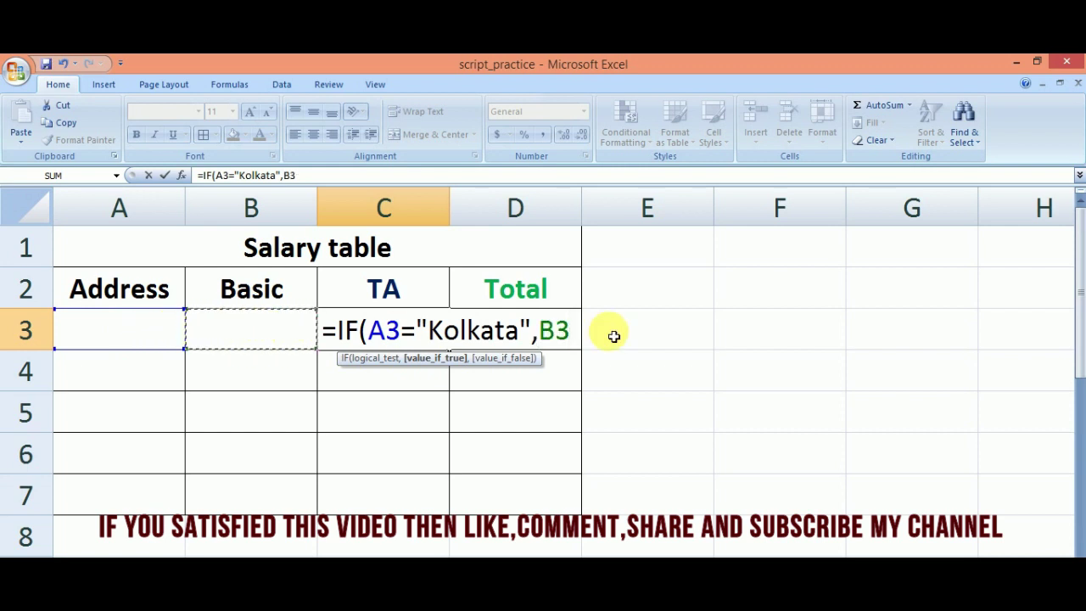
{"action": "type", "text": "*"}
{"action": "key", "text": "alt+Tab"}
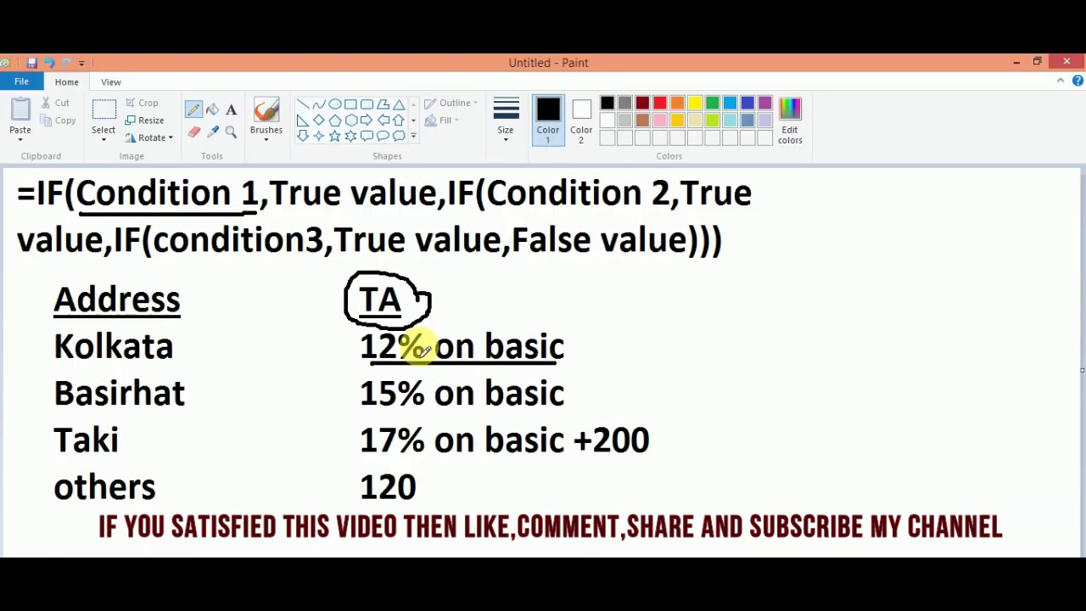
{"action": "key", "text": "alt+Tab"}
{"action": "type", "text": "12%"}
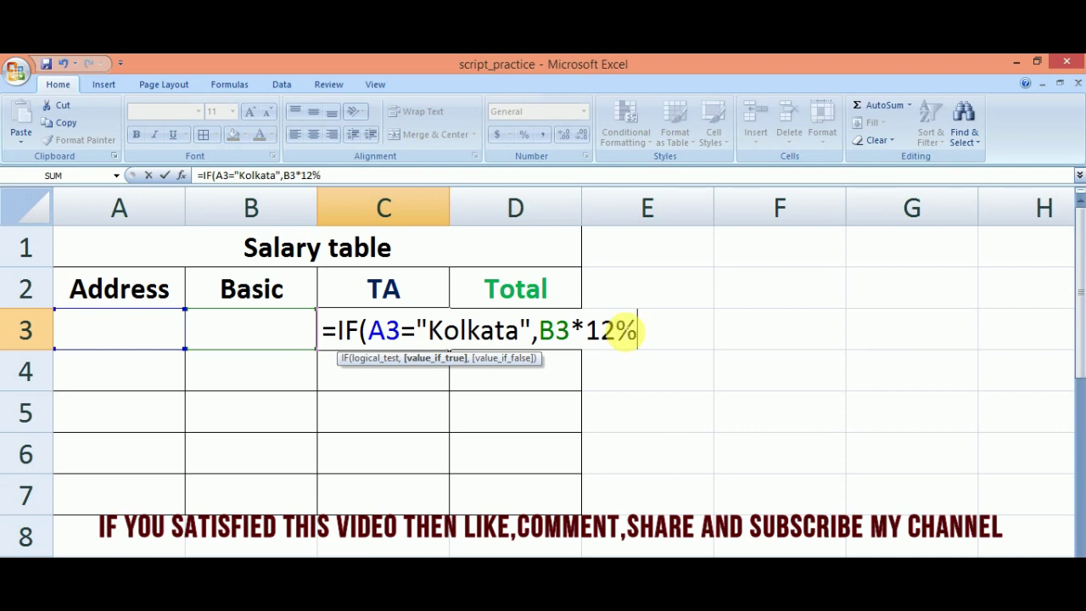
{"action": "type", "text": ","}
- Underline True value and IF(Condition 2 in the notes, then open a nested IF( in C3
{"action": "key", "text": "alt+Tab"}
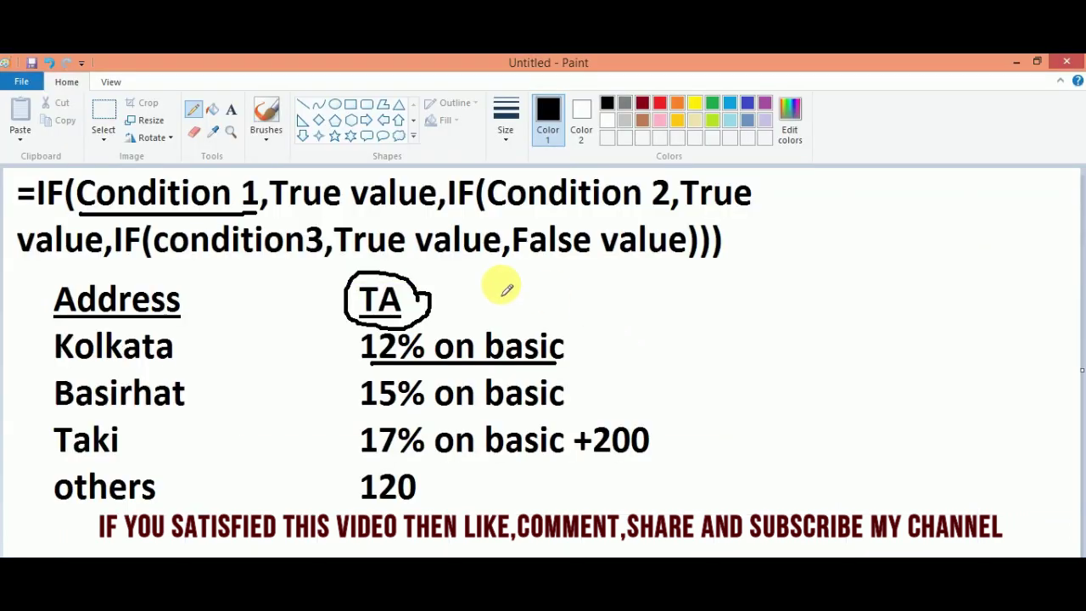
{"action": "left_click_drag", "start_coordinate": [278, 211], "coordinate": [433, 218]}
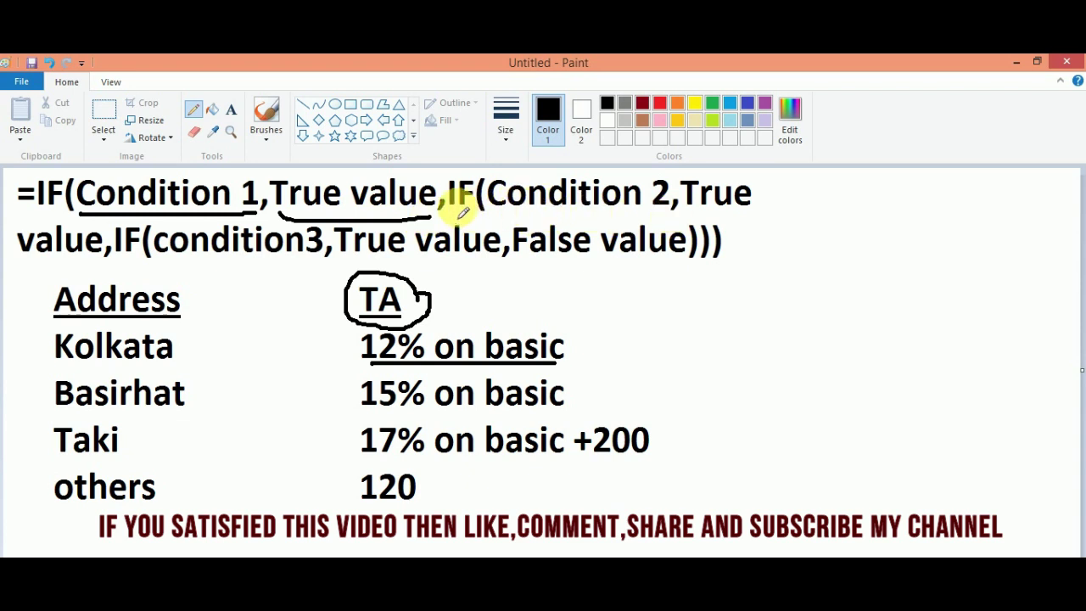
{"action": "left_click_drag", "start_coordinate": [462, 214], "coordinate": [658, 218]}
{"action": "key", "text": "alt+Tab"}
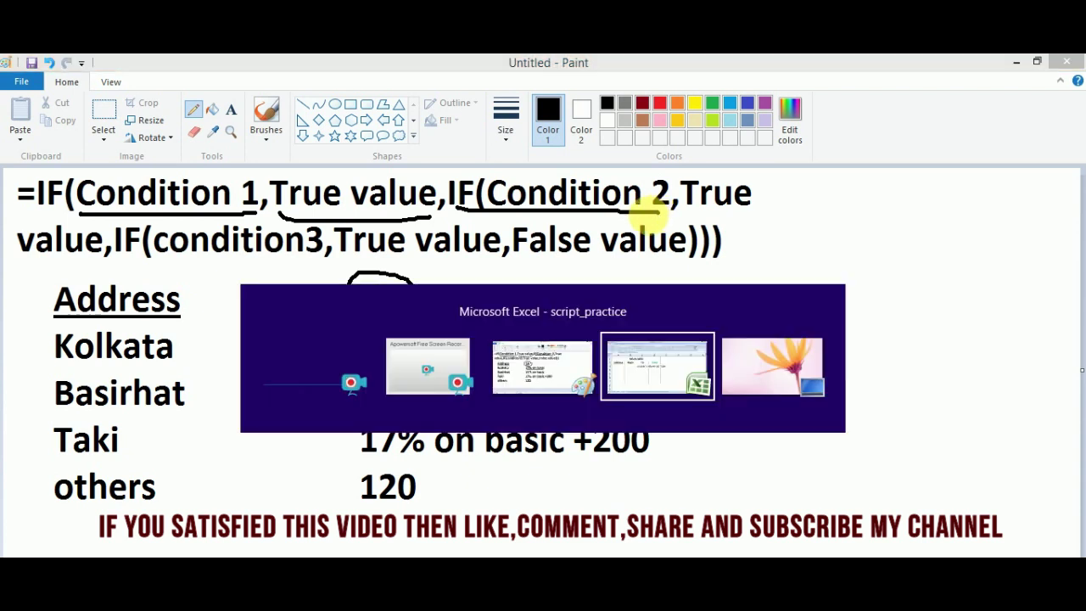
{"action": "key", "text": "BackSpace"}
{"action": "type", "text": "IF("}
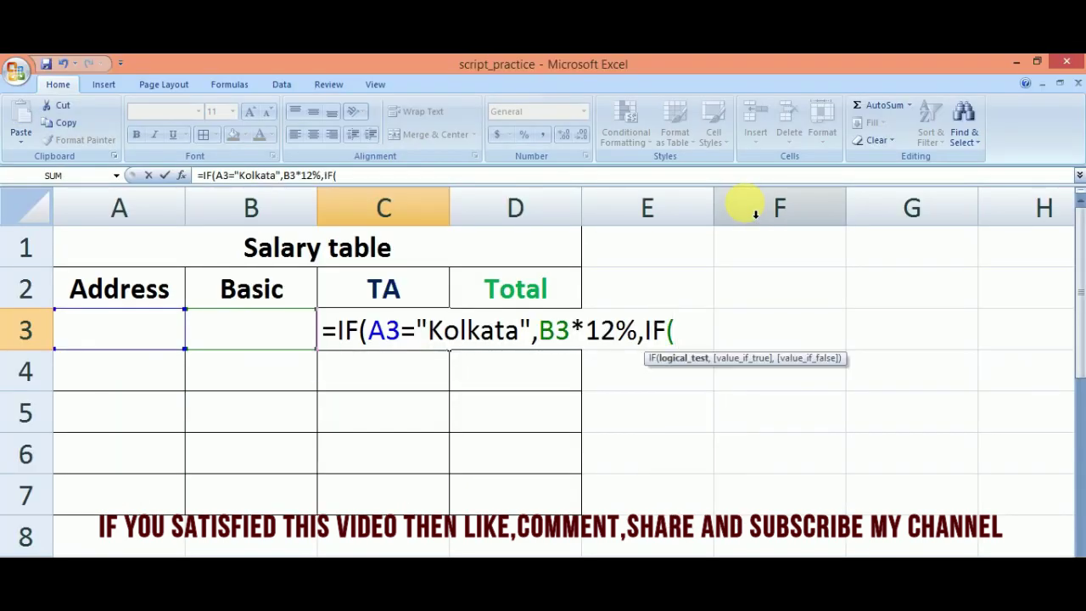
- Add the second condition A3="Basirhat", correcting its spelling, after bracketing the address list in Paint
{"action": "left_click", "coordinate": [121, 325]}
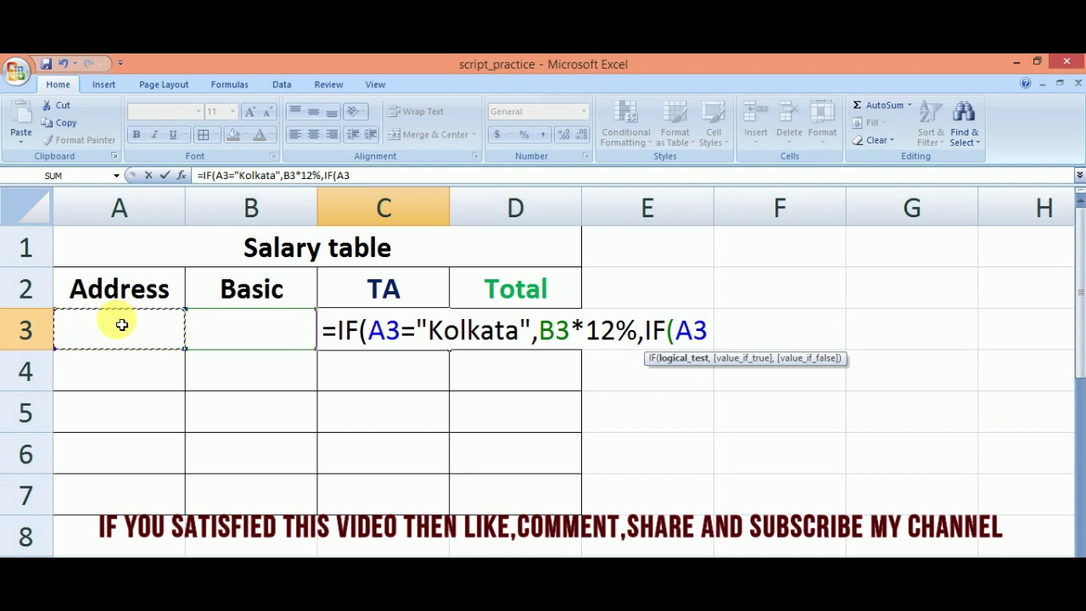
{"action": "key", "text": "alt+Tab"}
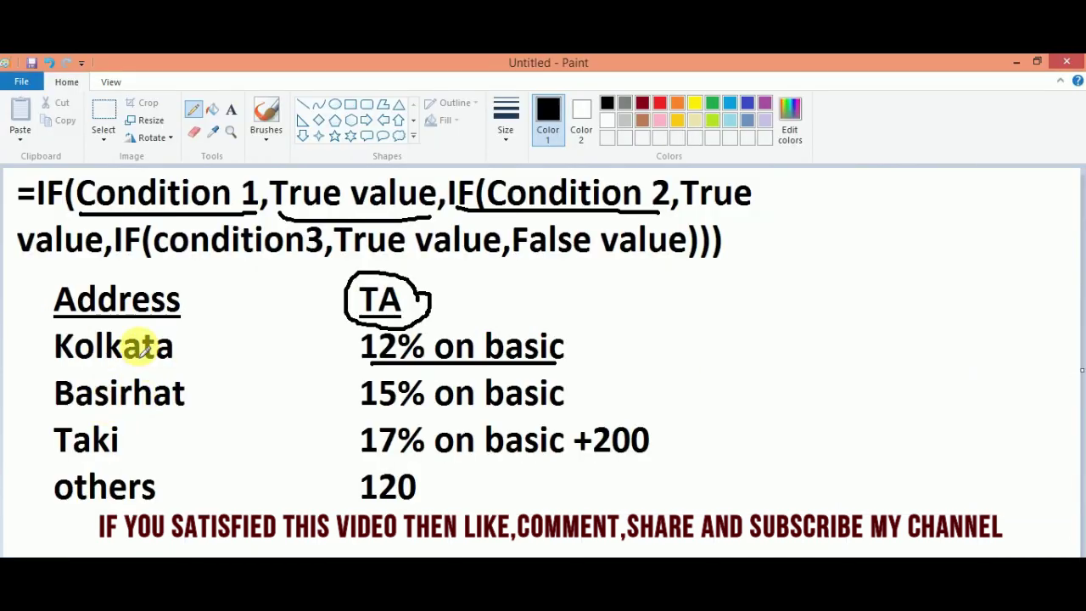
{"action": "mouse_move", "coordinate": [45, 337]}
{"action": "left_mouse_down"}
{"action": "mouse_move", "coordinate": [32, 391]}
{"action": "mouse_move", "coordinate": [45, 500]}
{"action": "left_mouse_up"}
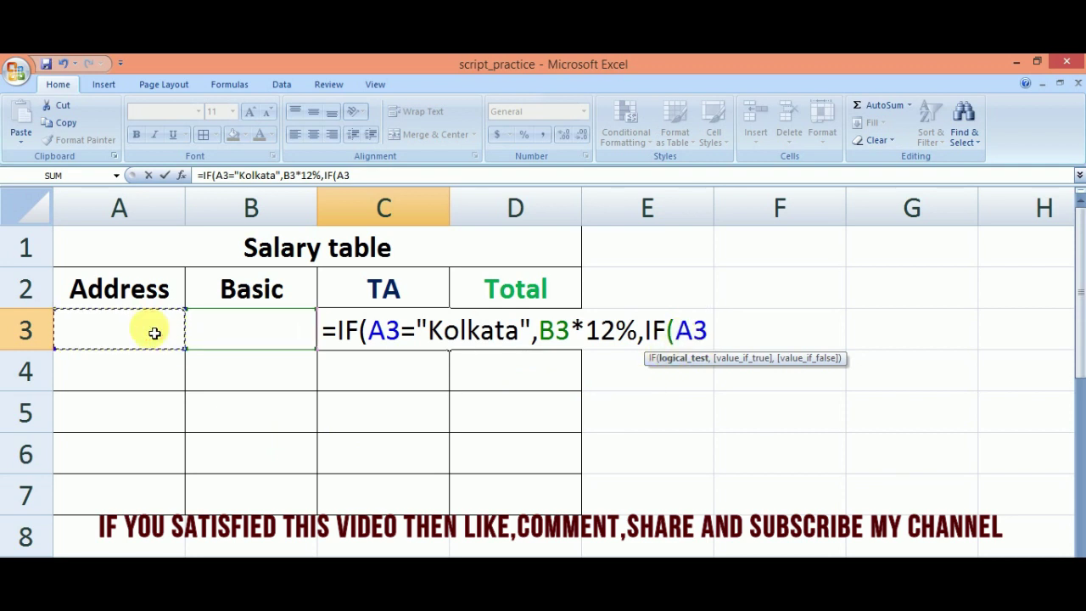
{"action": "type", "text": "=\""}
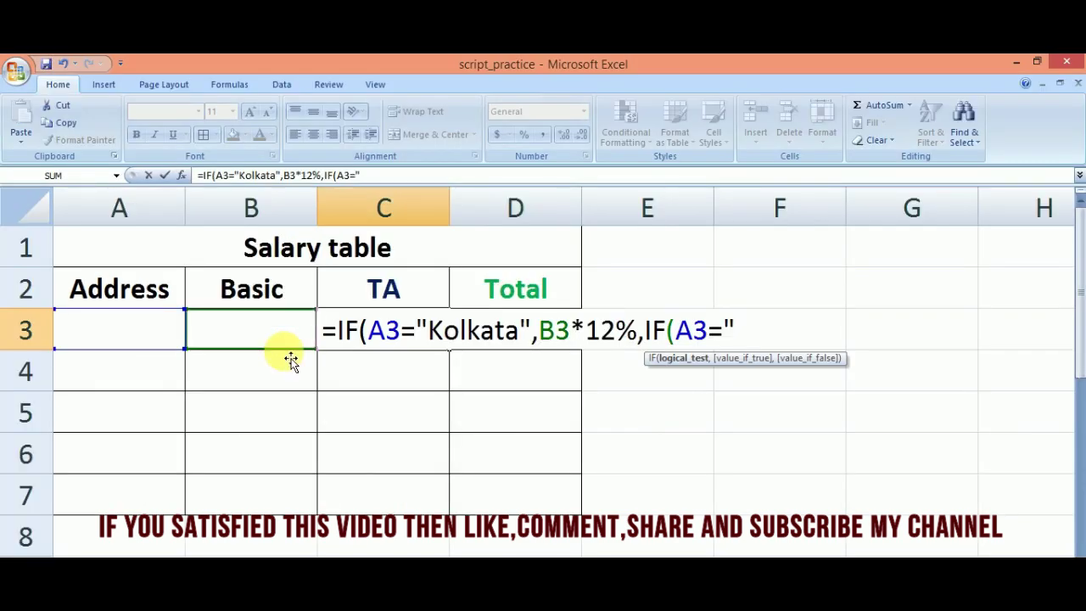
{"action": "type", "text": "Bas"}
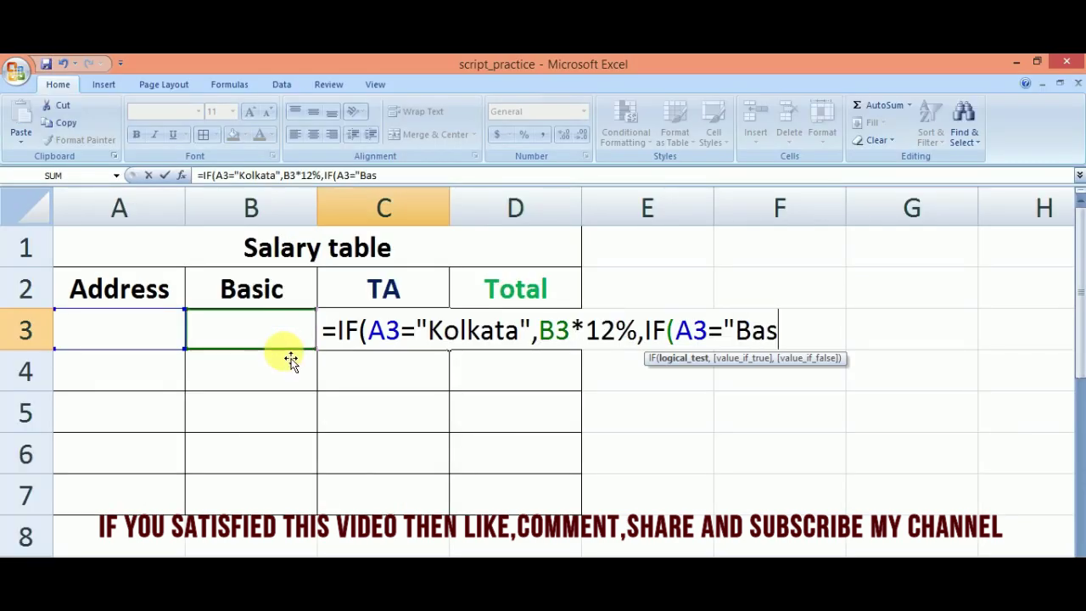
{"action": "type", "text": "ir"}
{"action": "type", "text": "har"}
{"action": "key", "text": "BackSpace"}
{"action": "type", "text": "t"}
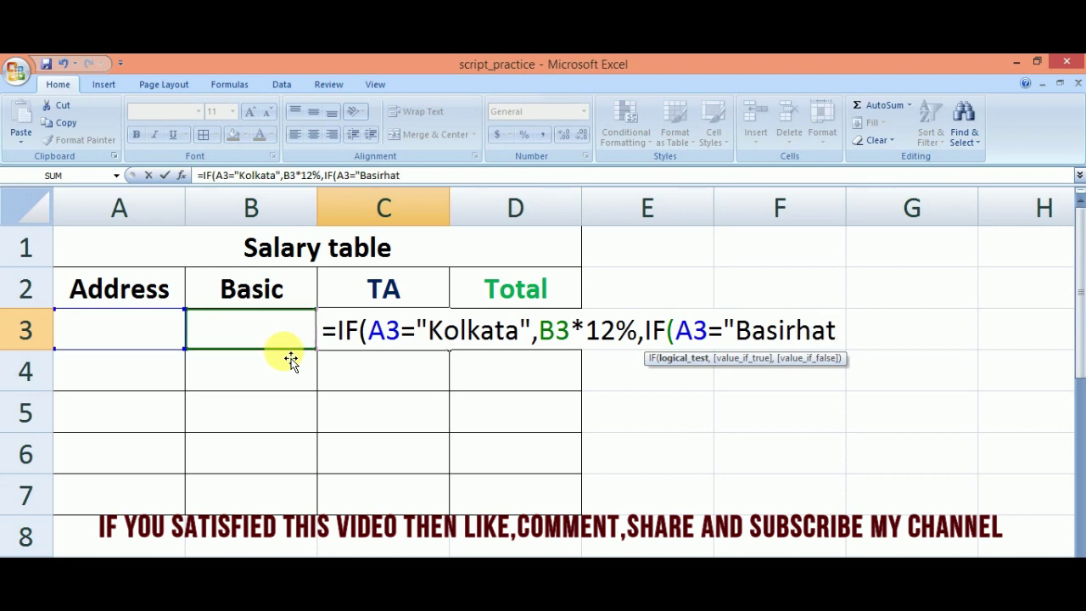
{"action": "type", "text": "\","}
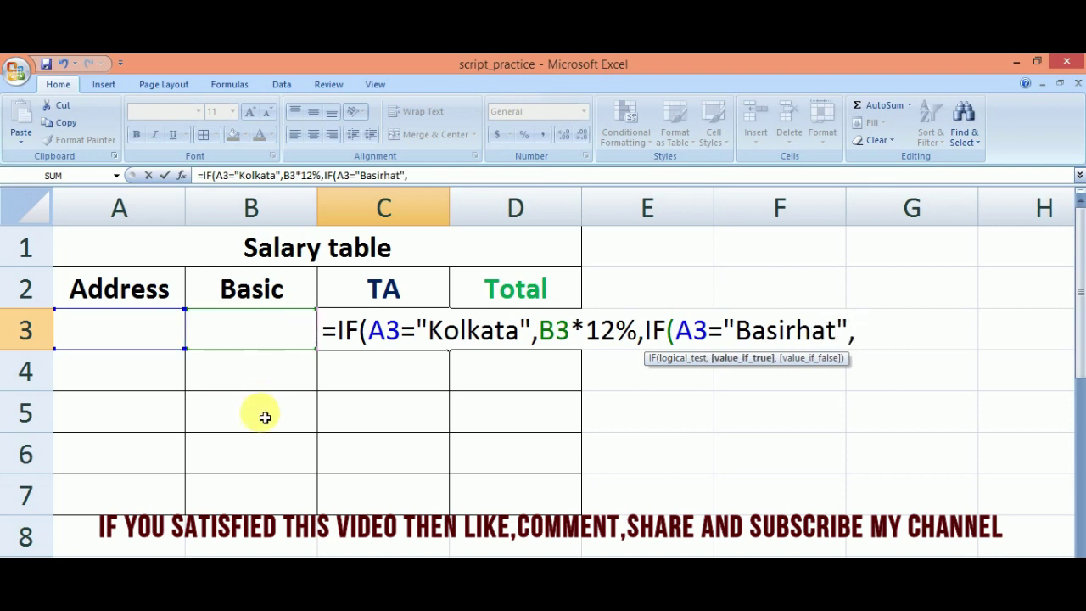
- Add the Basirhat result B3*15% and start a third nested IF
{"action": "left_click", "coordinate": [273, 331]}
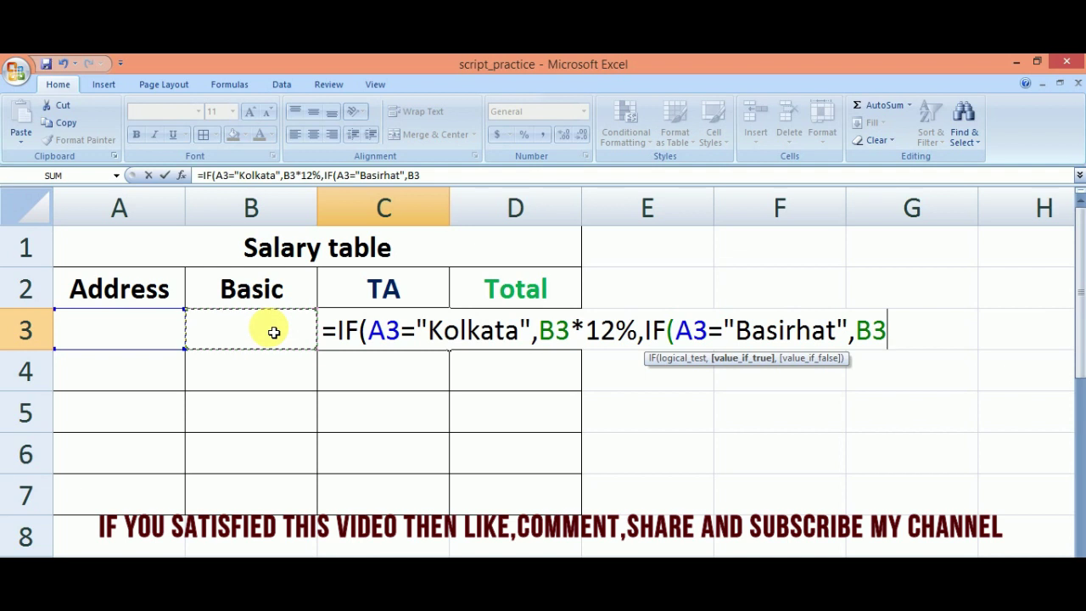
{"action": "type", "text": "*"}
{"action": "key", "text": "alt+Tab"}
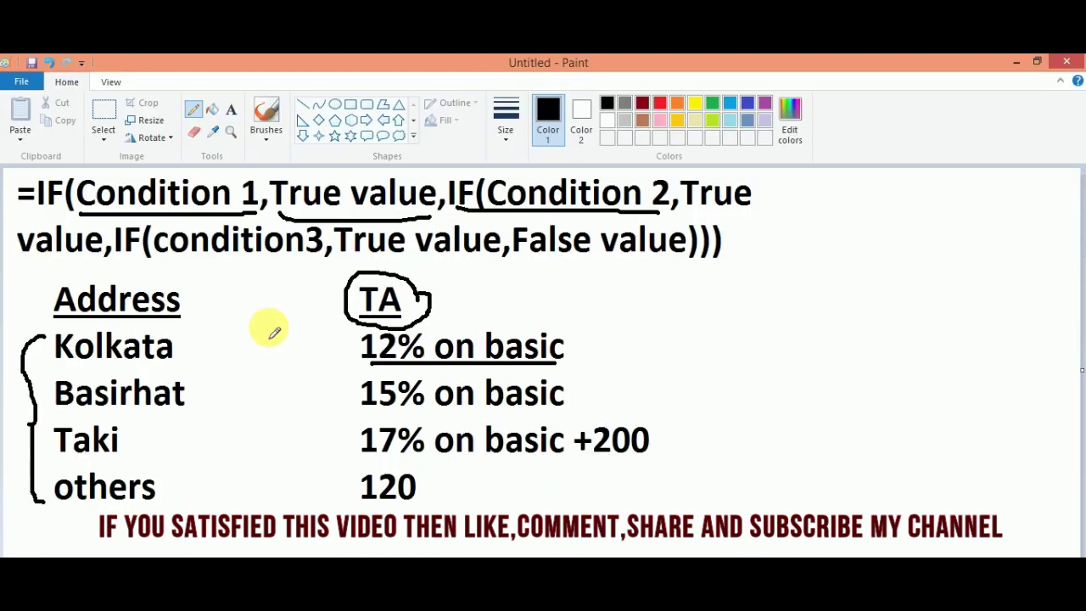
{"action": "key", "text": "alt+Tab"}
{"action": "type", "text": "15%"}
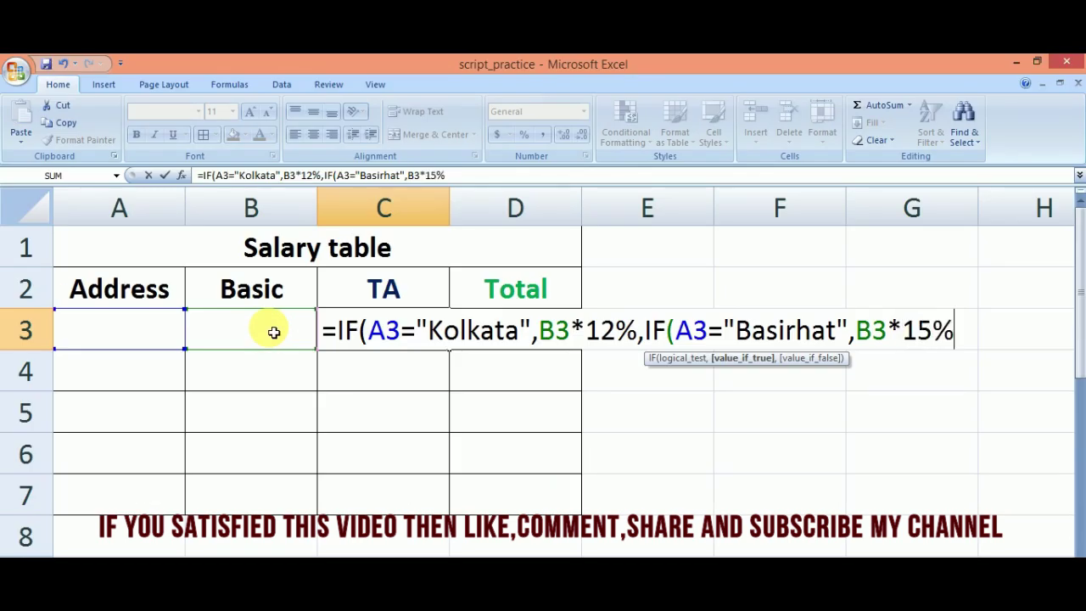
{"action": "type", "text": ",i"}
{"action": "key", "text": "Tab"}
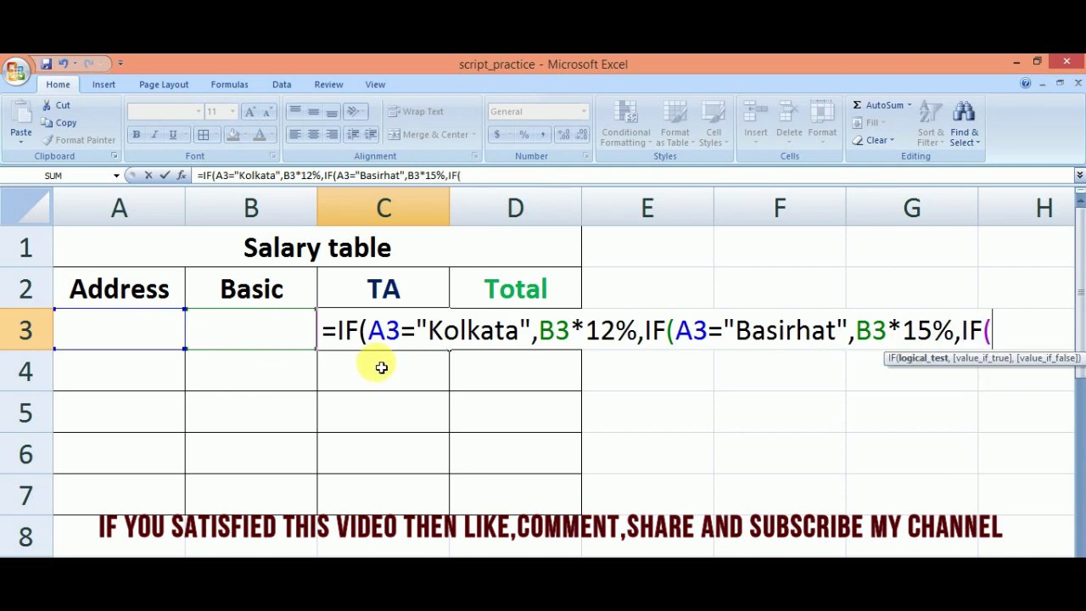
{"action": "mouse_move", "coordinate": [368, 331]}
{"action": "left_mouse_down"}
{"action": "mouse_move", "coordinate": [666, 331]}
{"action": "mouse_move", "coordinate": [643, 331]}
{"action": "left_mouse_up"}
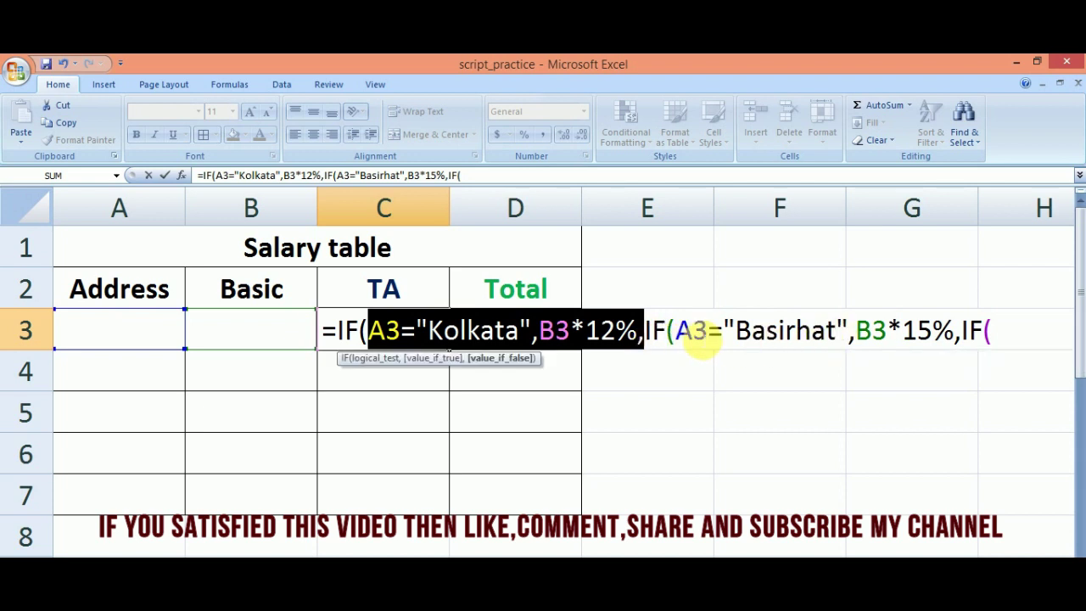
- Add A3="Taki" as the third condition with result B3*17%, checking the Paint notes
{"action": "left_click_drag", "start_coordinate": [676, 331], "coordinate": [954, 331]}
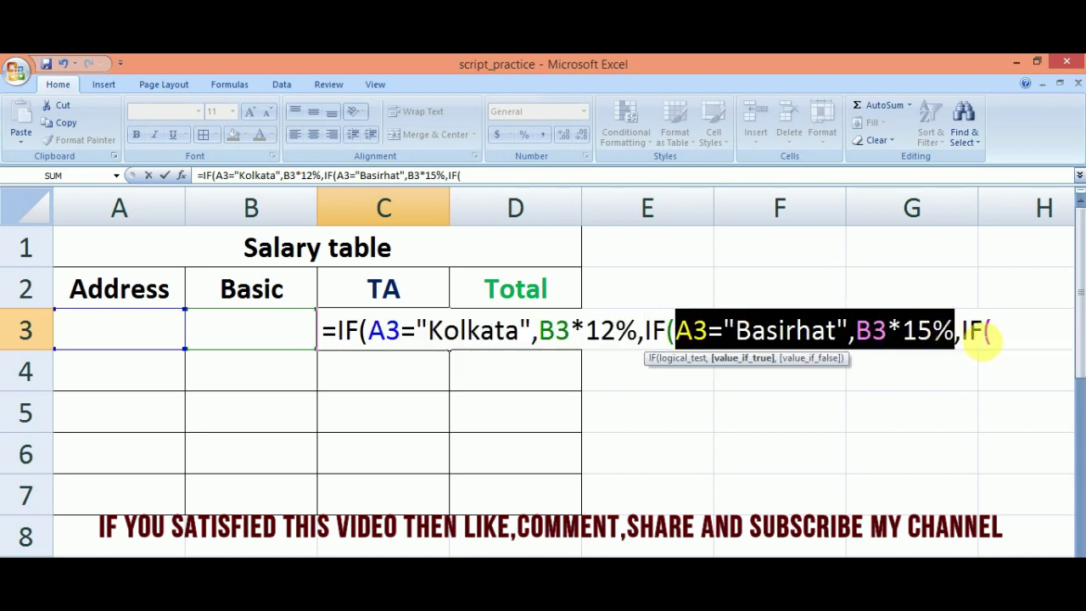
{"action": "left_click", "coordinate": [1001, 335]}
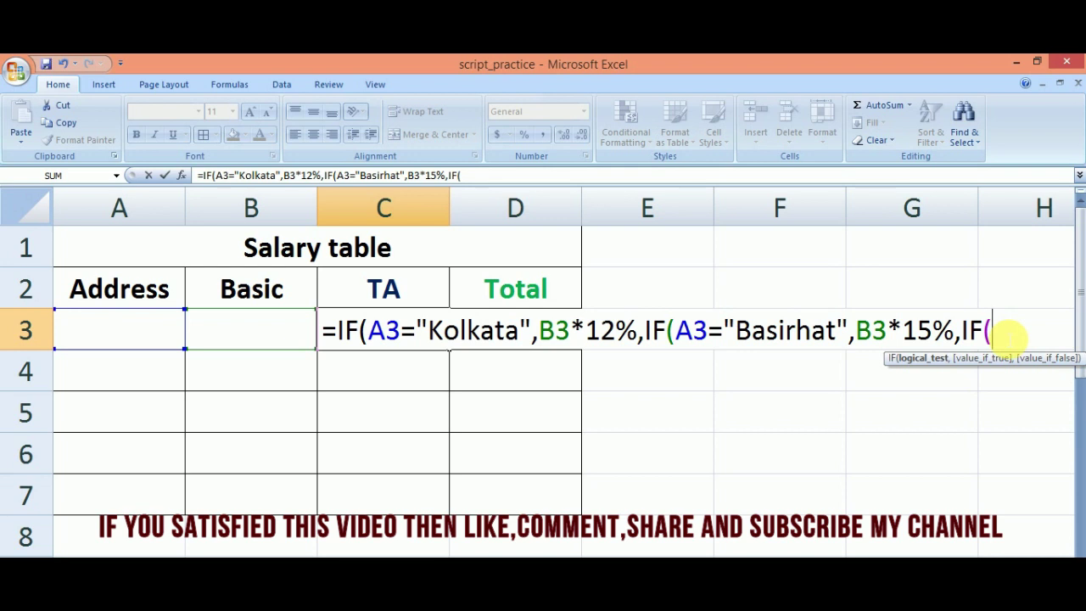
{"action": "left_click", "coordinate": [134, 338]}
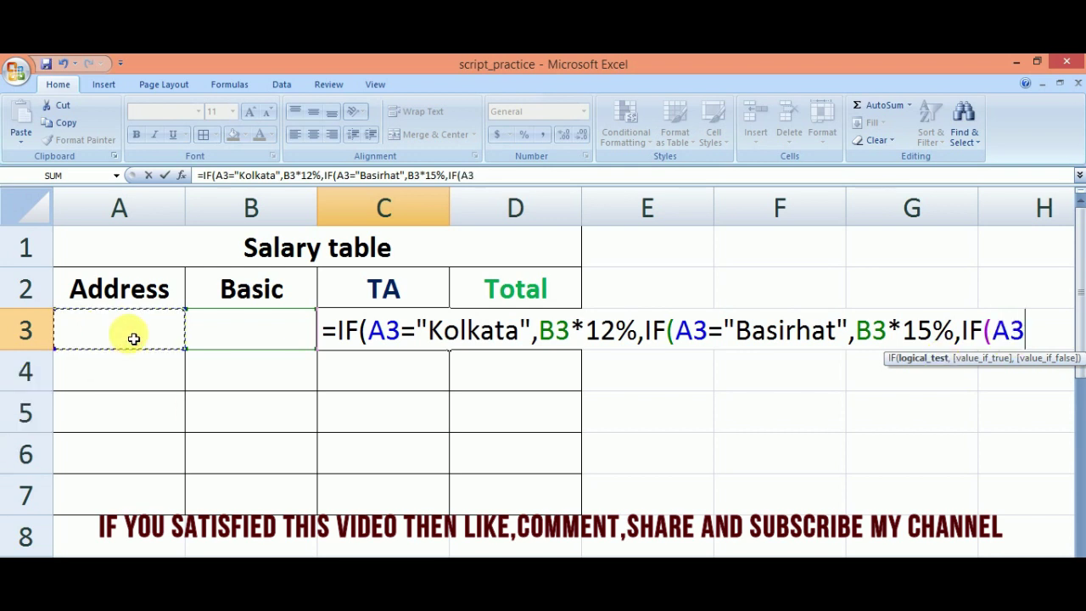
{"action": "type", "text": "=\""}
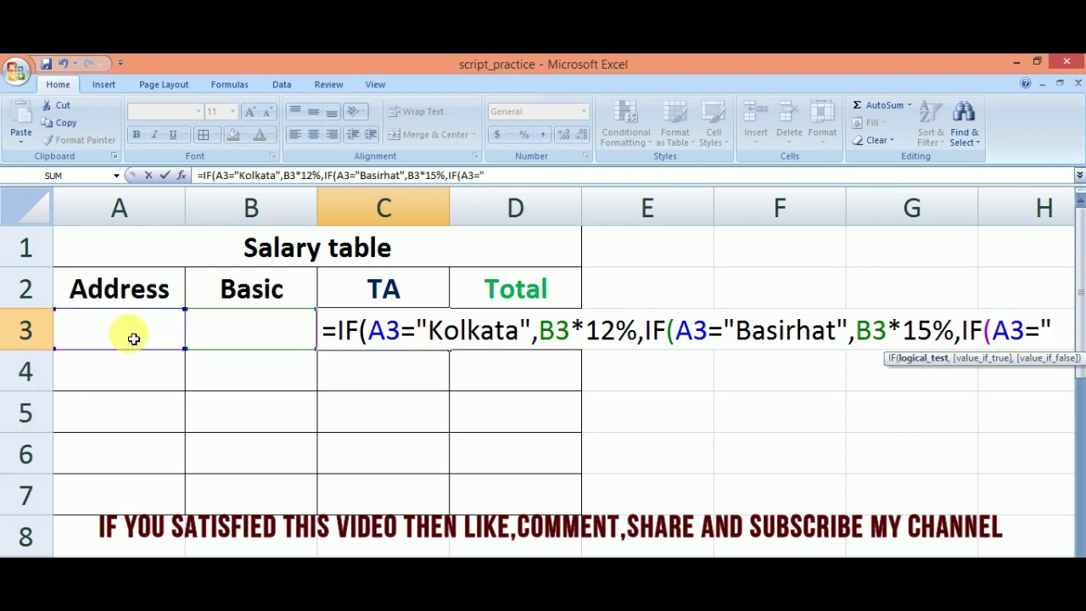
{"action": "key", "text": "alt+Tab"}
{"action": "key", "text": "alt+Tab"}
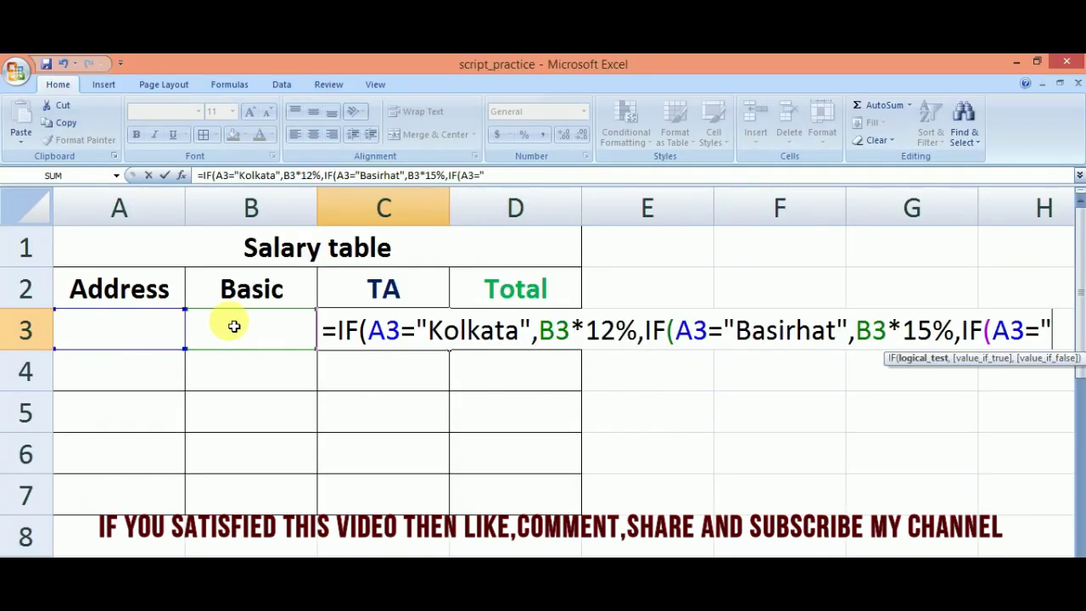
{"action": "type", "text": "Taki"}
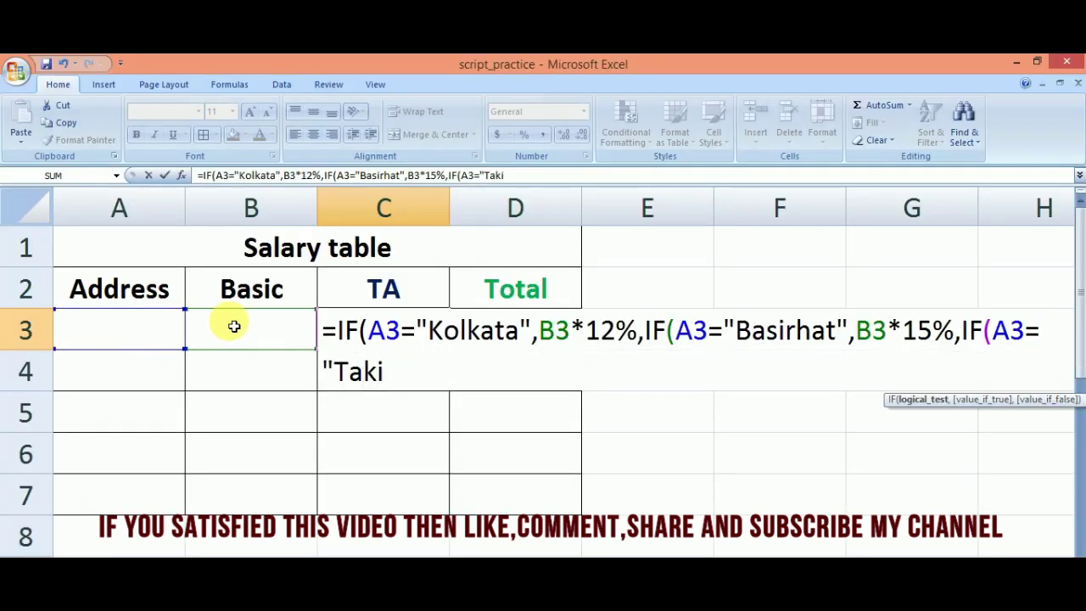
{"action": "type", "text": ","}
{"action": "key", "text": "alt+Tab"}
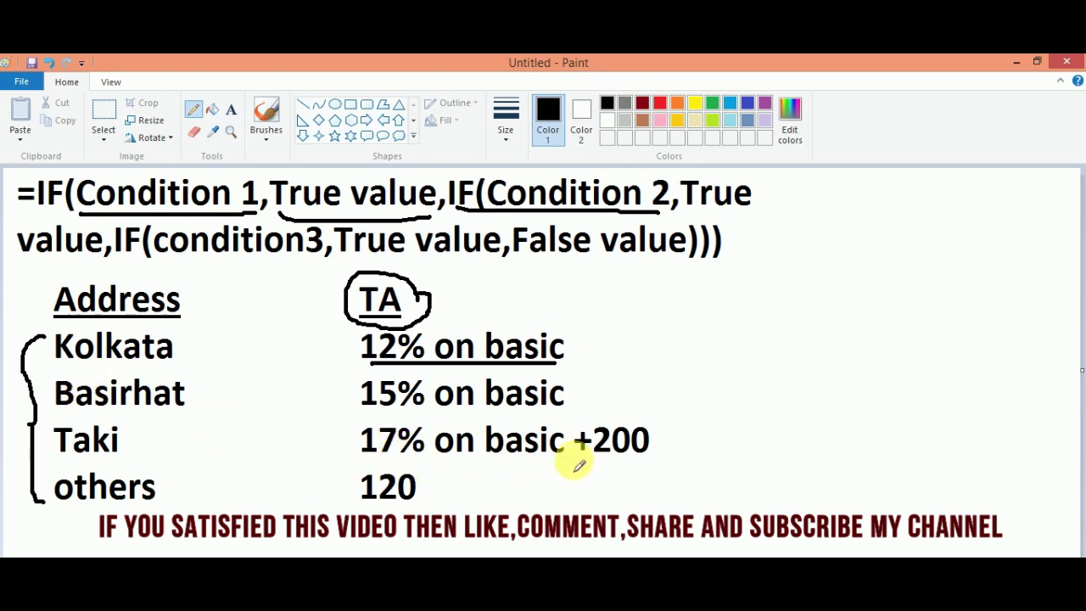
{"action": "key", "text": "alt+Tab"}
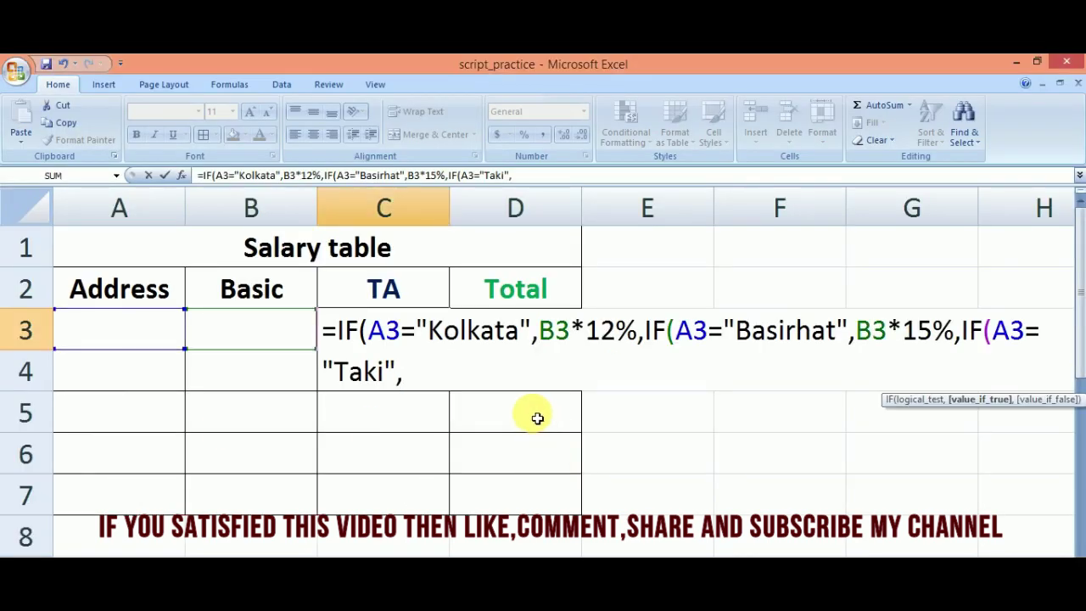
{"action": "left_click", "coordinate": [230, 331]}
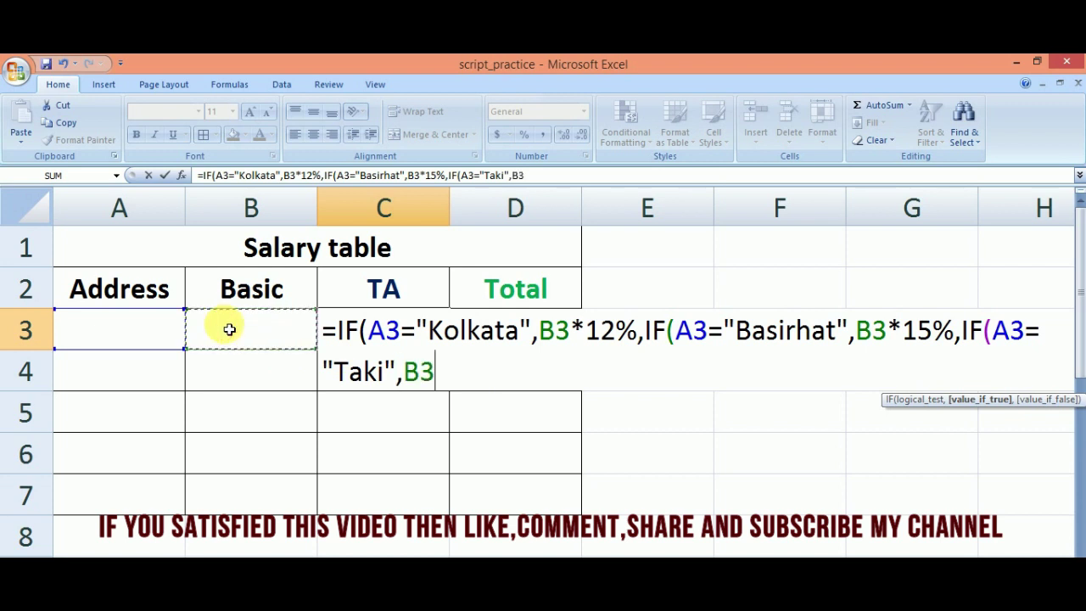
{"action": "type", "text": "*17%"}
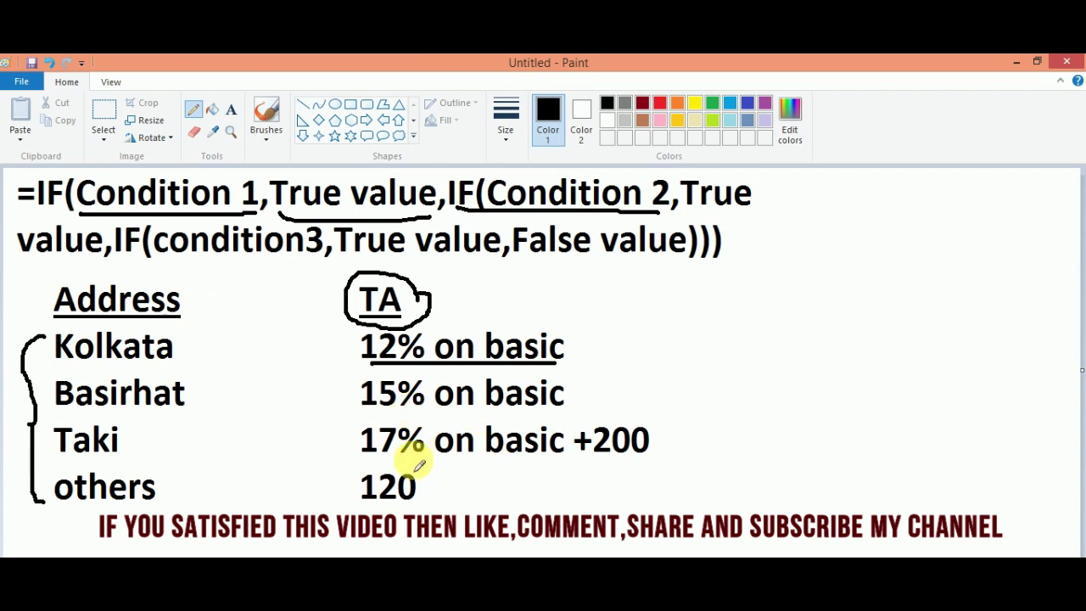
- Underline '17% on basic' and '+200', tick Taki, draw an arrow, and circle +200
{"action": "left_click_drag", "start_coordinate": [358, 464], "coordinate": [552, 465]}
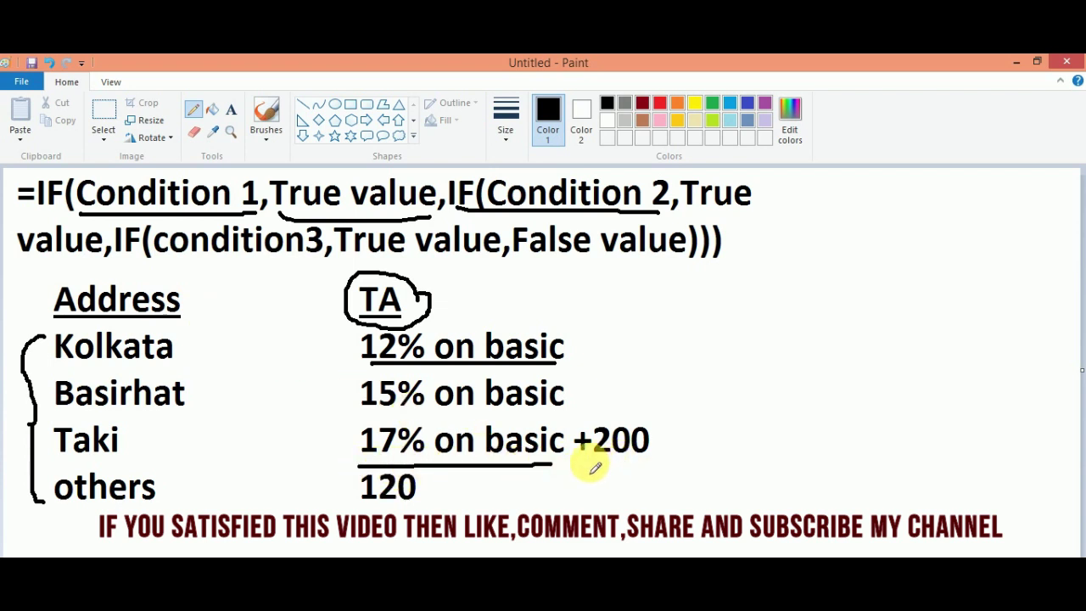
{"action": "left_click_drag", "start_coordinate": [589, 465], "coordinate": [655, 467]}
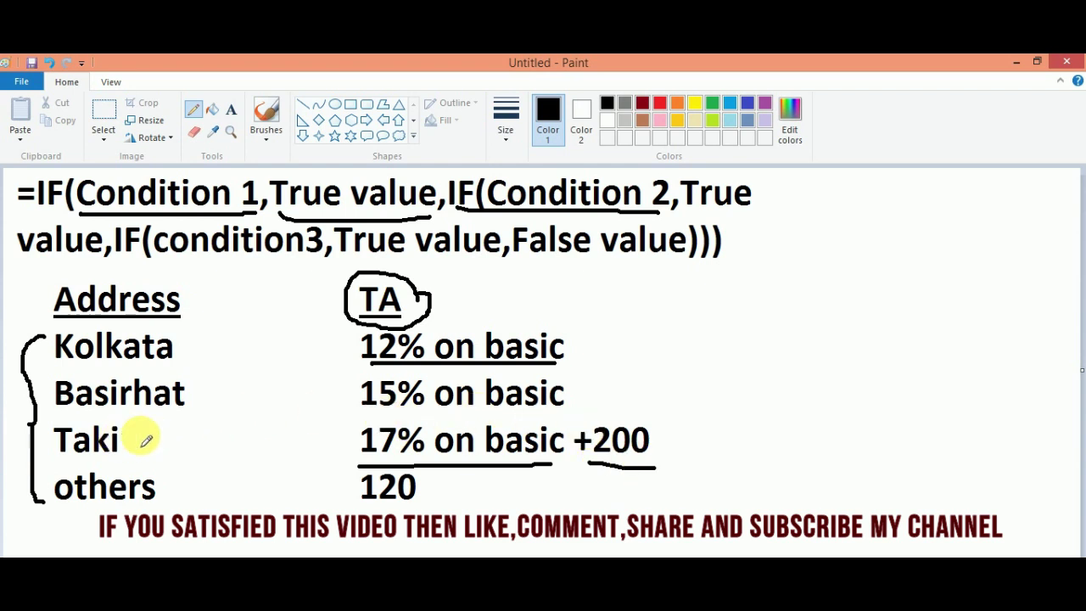
{"action": "left_click_drag", "start_coordinate": [129, 436], "coordinate": [190, 417]}
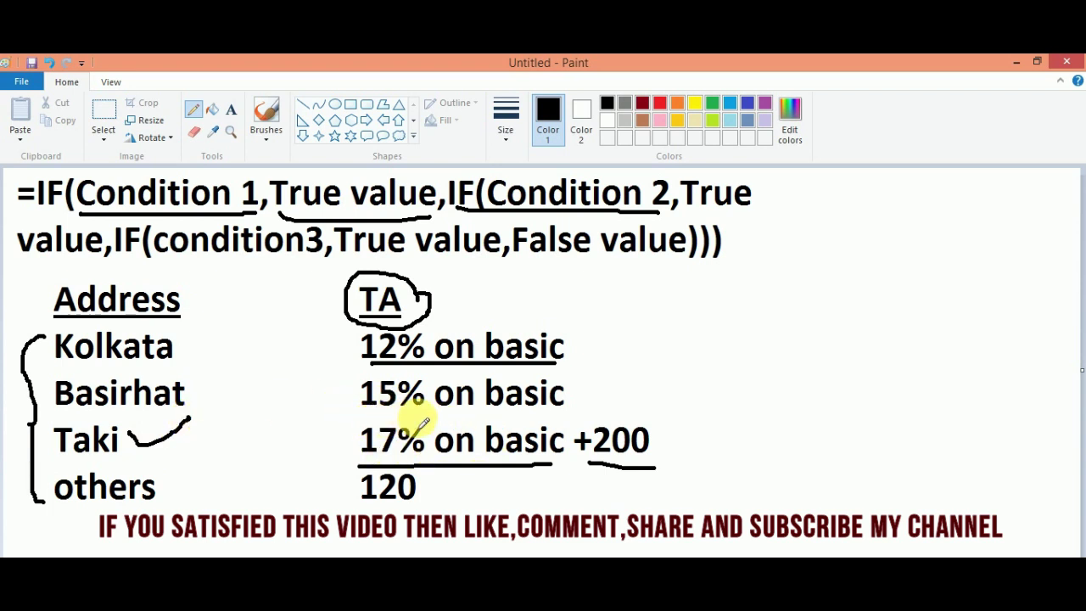
{"action": "mouse_move", "coordinate": [417, 419]}
{"action": "left_mouse_down"}
{"action": "mouse_move", "coordinate": [471, 415]}
{"action": "mouse_move", "coordinate": [492, 429]}
{"action": "left_mouse_up"}
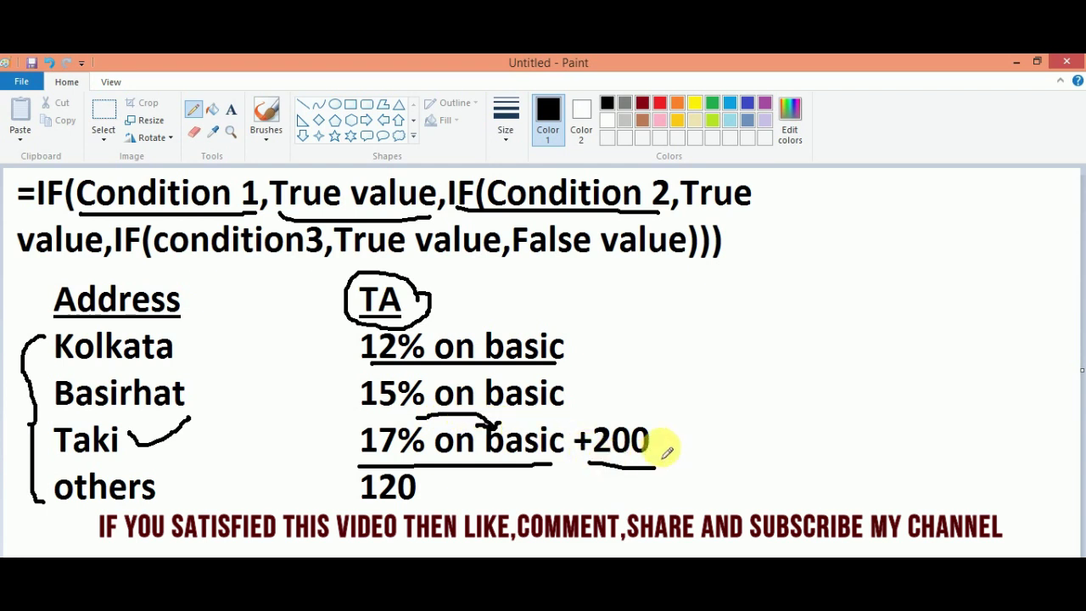
{"action": "mouse_move", "coordinate": [615, 475]}
{"action": "left_mouse_down"}
{"action": "mouse_move", "coordinate": [596, 409]}
{"action": "mouse_move", "coordinate": [565, 439]}
{"action": "mouse_move", "coordinate": [601, 467]}
{"action": "left_mouse_up"}
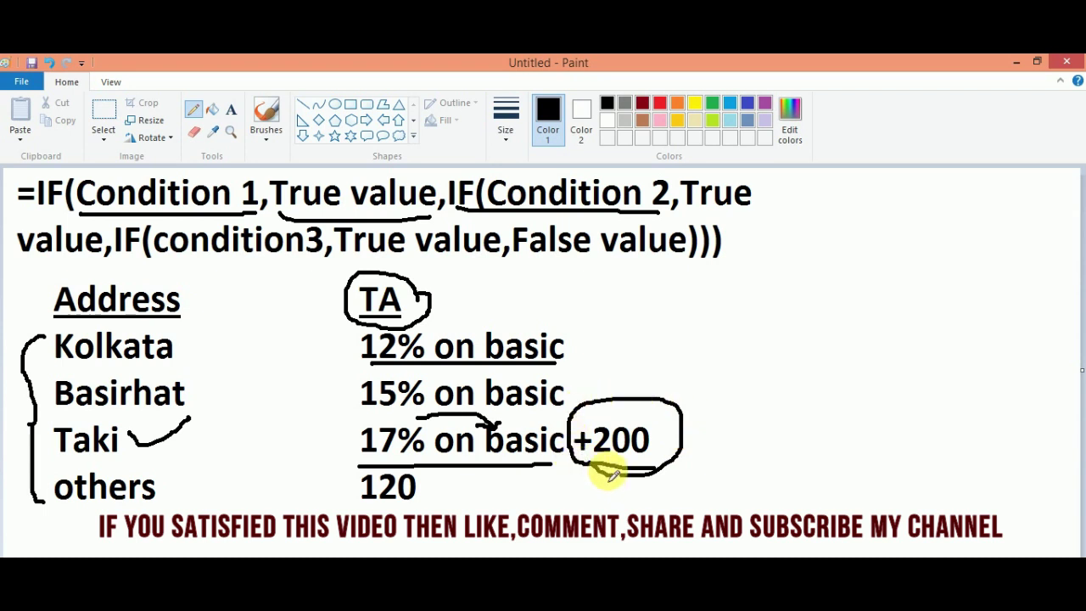
{"action": "key", "text": "alt"}
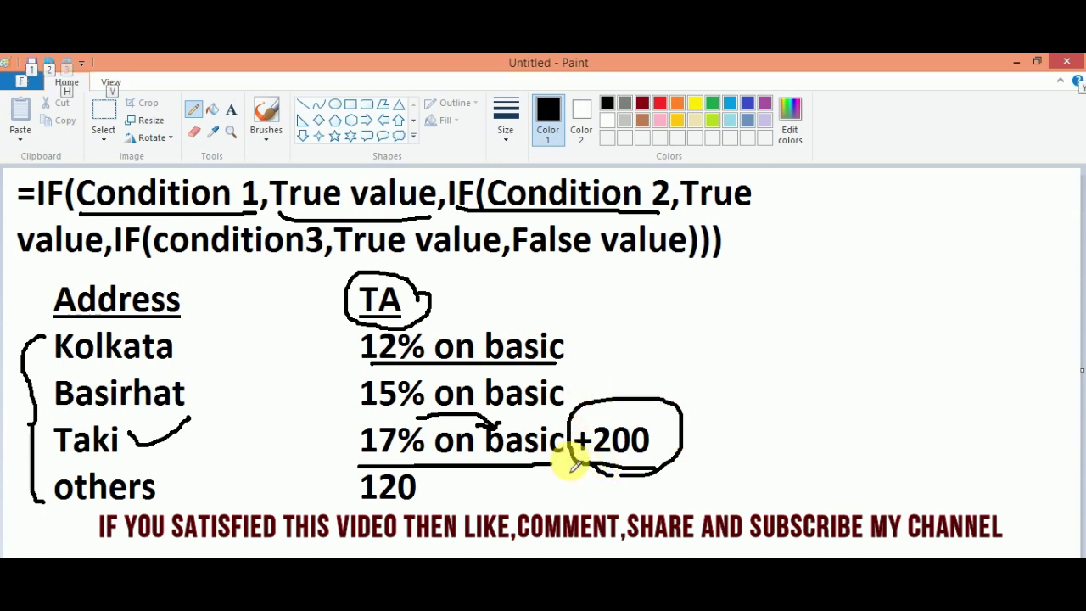
{"action": "key", "text": "alt+Tab"}
- Continue C3's formula so Taki gets B3*17%+200, followed by a comma
{"action": "type", "text": "+"}
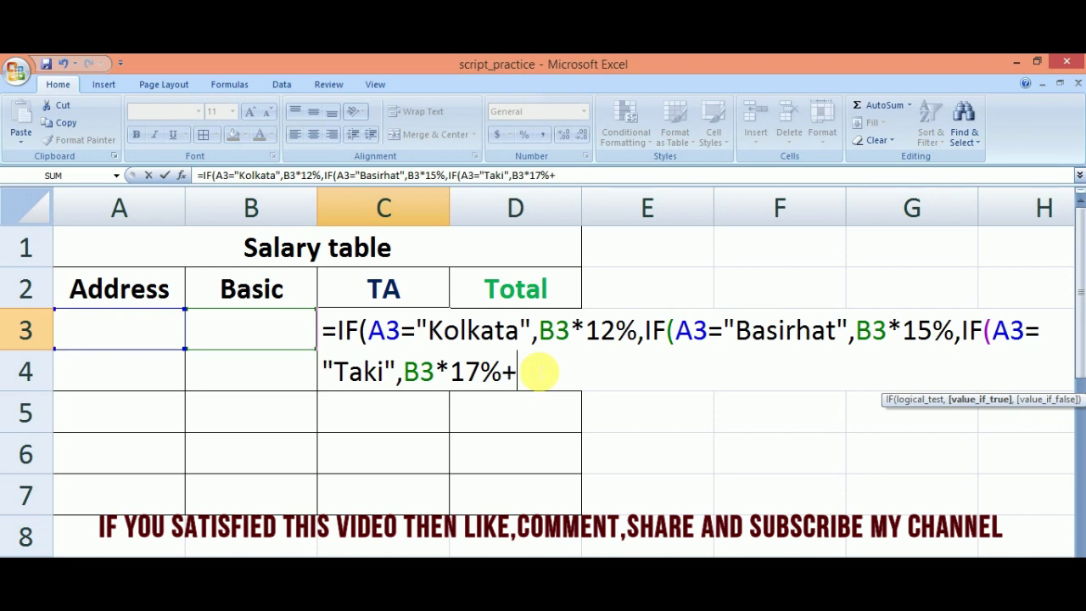
{"action": "type", "text": "200"}
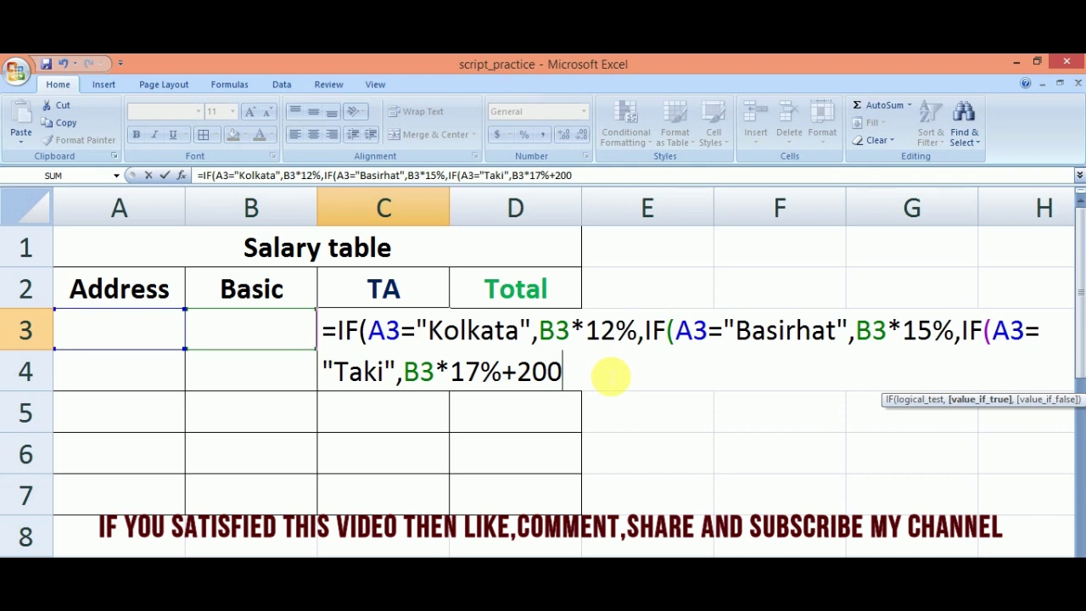
{"action": "type", "text": ","}
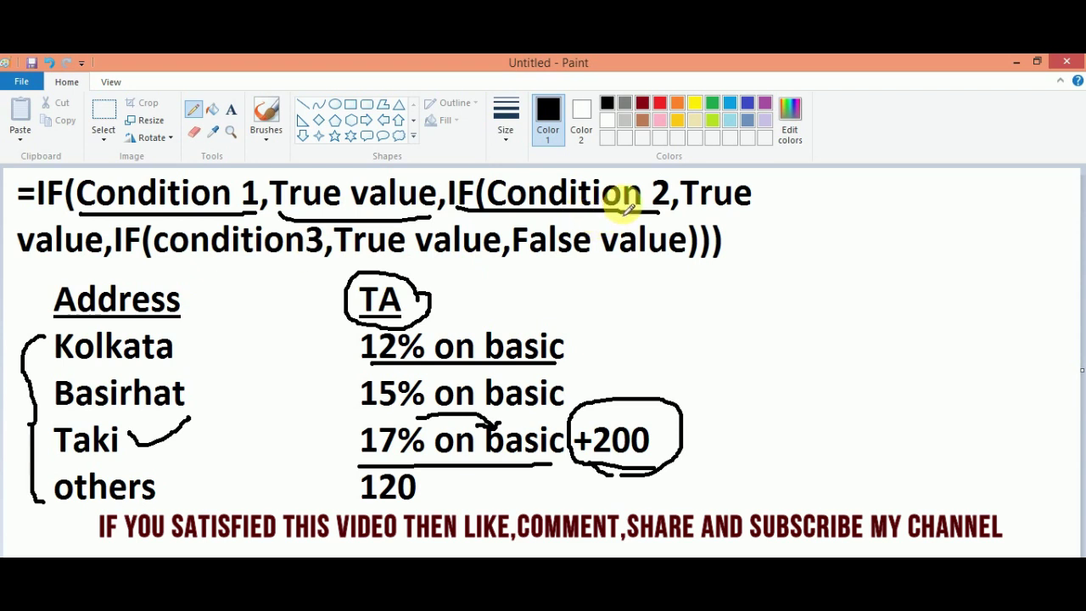
- Underline the second and third conditions, linking Kolkata and Basirhat to their conditions
{"action": "left_click_drag", "start_coordinate": [628, 210], "coordinate": [751, 204]}
{"action": "left_click_drag", "start_coordinate": [60, 261], "coordinate": [105, 260]}
{"action": "left_click_drag", "start_coordinate": [183, 261], "coordinate": [497, 260]}
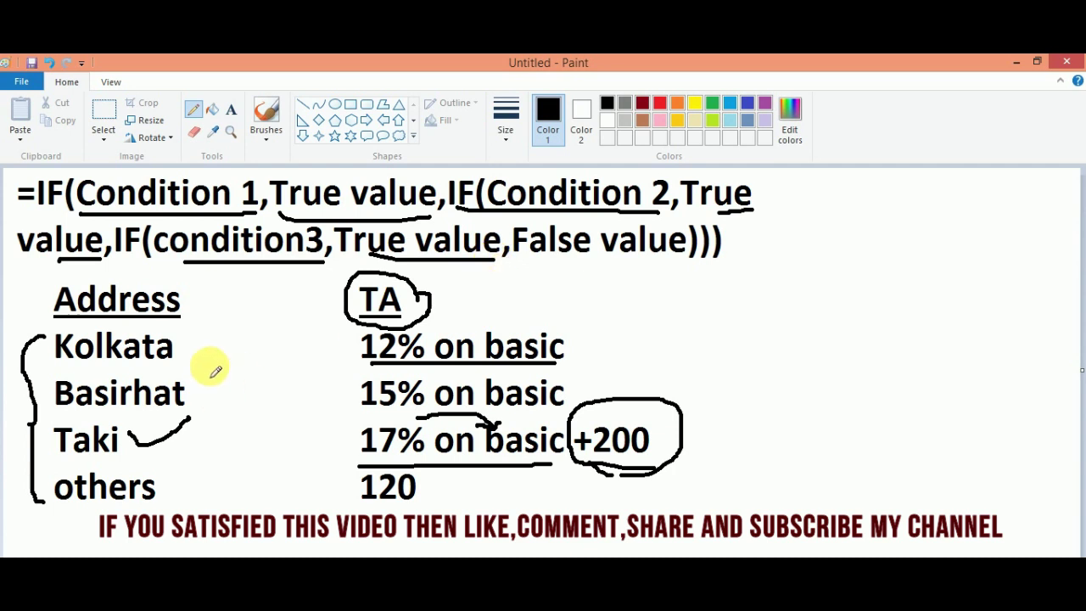
{"action": "left_click_drag", "start_coordinate": [187, 335], "coordinate": [244, 310]}
{"action": "left_click_drag", "start_coordinate": [201, 383], "coordinate": [268, 348]}
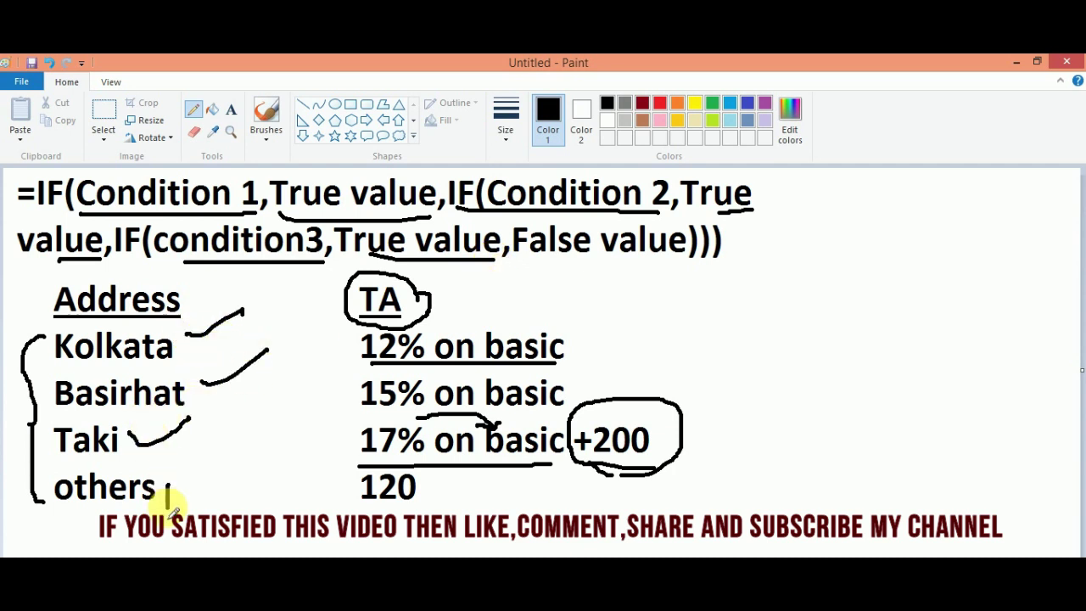
- Mark the others row and False value, tick the 120, and undo a stray circle
{"action": "left_click_drag", "start_coordinate": [168, 483], "coordinate": [167, 507]}
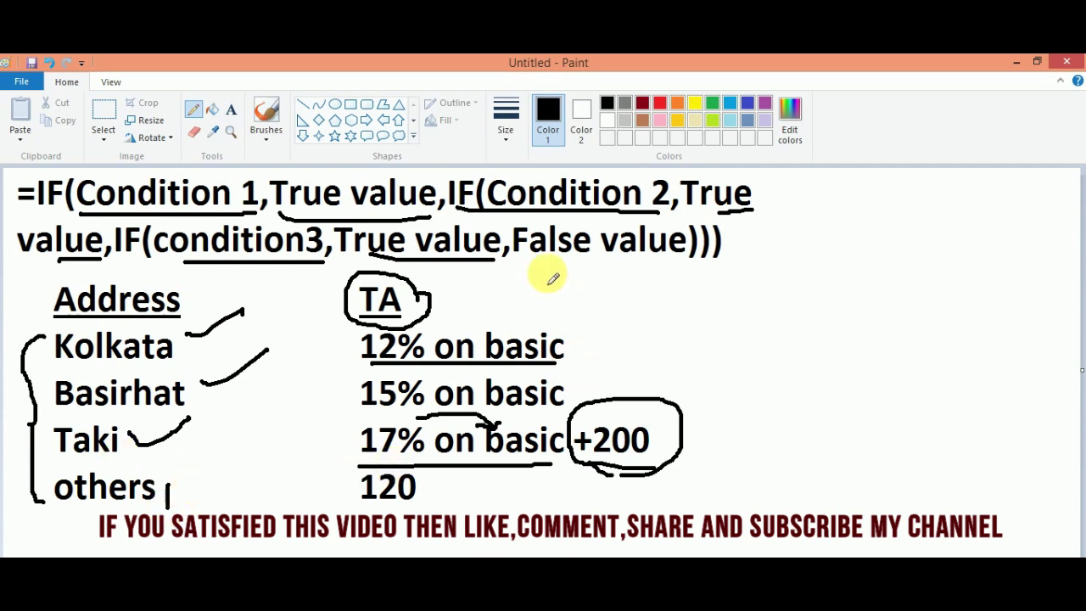
{"action": "left_click_drag", "start_coordinate": [597, 286], "coordinate": [628, 273]}
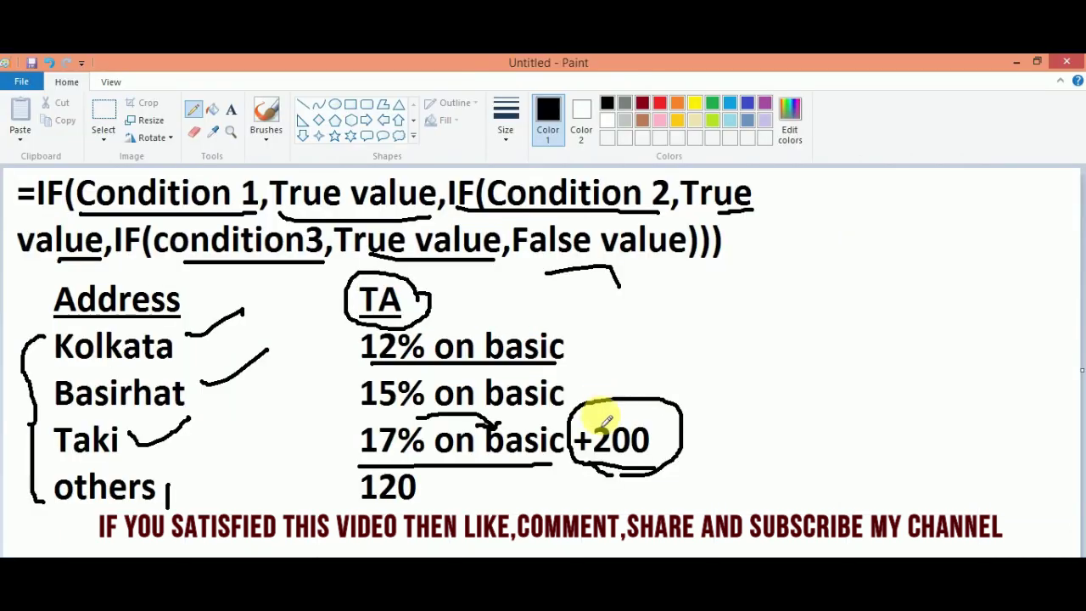
{"action": "mouse_move", "coordinate": [430, 488]}
{"action": "left_mouse_down"}
{"action": "mouse_move", "coordinate": [439, 495]}
{"action": "mouse_move", "coordinate": [465, 482]}
{"action": "left_mouse_up"}
{"action": "left_click_drag", "start_coordinate": [439, 437], "coordinate": [438, 433]}
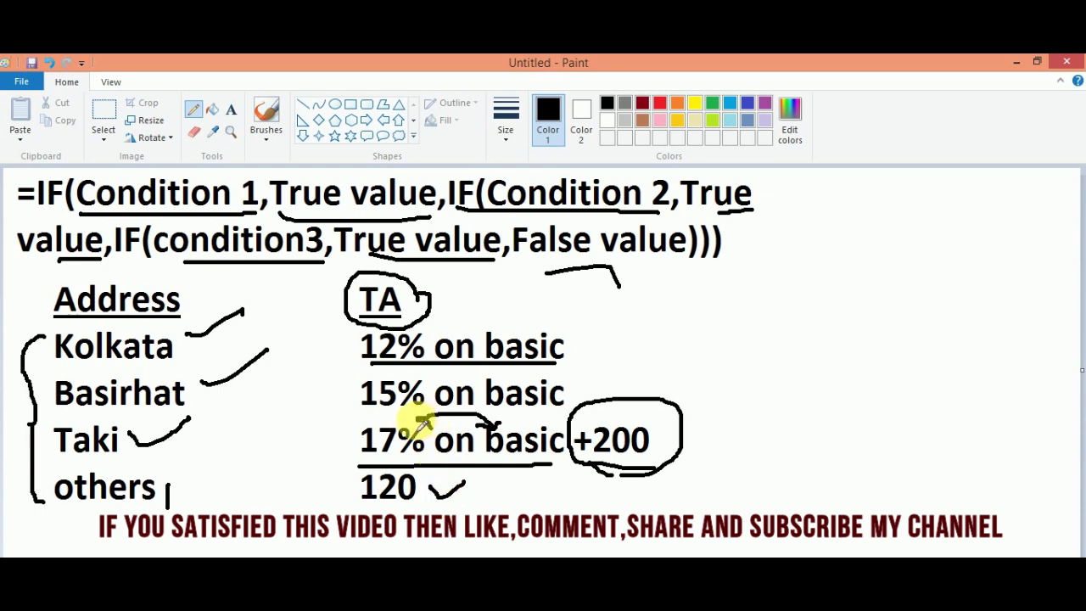
{"action": "key", "text": "ctrl+z"}
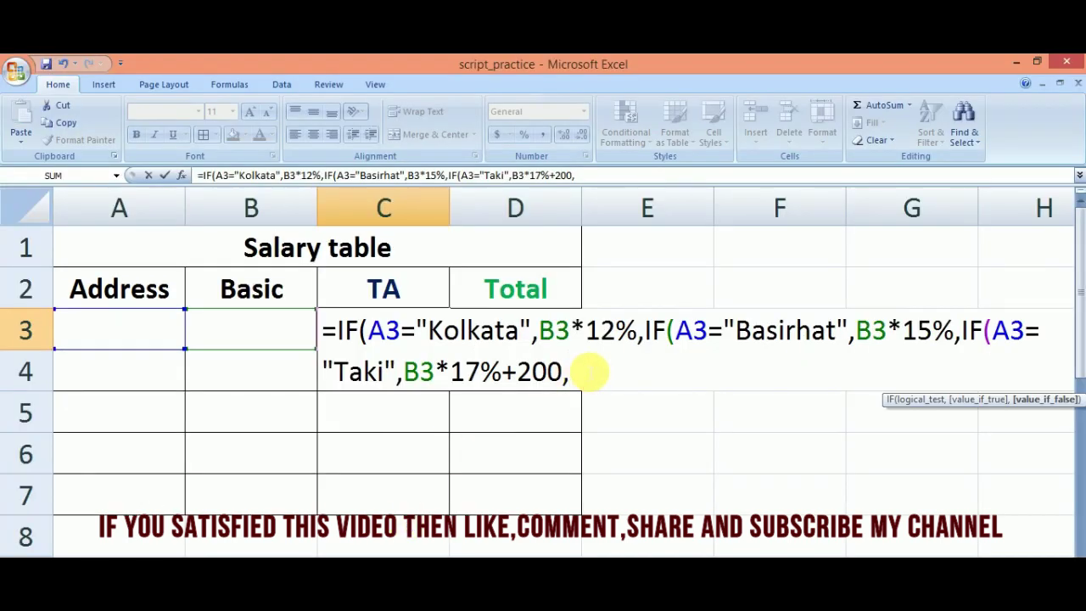
- Add 120 as the final fallback, then highlight the Kolkata and Taki tests to explain them
{"action": "type", "text": "120"}
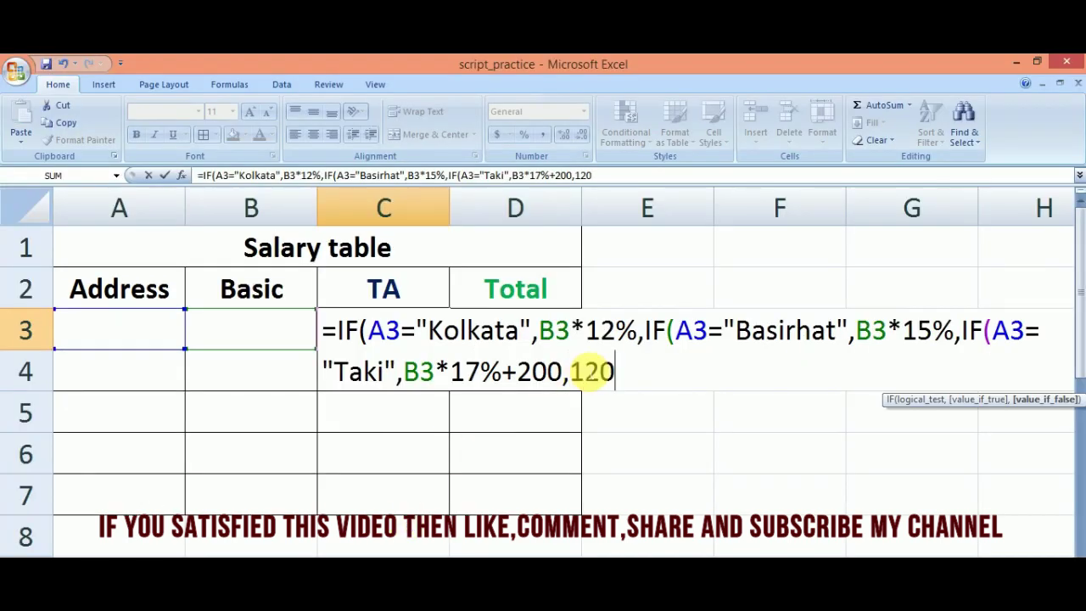
{"action": "mouse_move", "coordinate": [368, 330]}
{"action": "left_mouse_down"}
{"action": "mouse_move", "coordinate": [957, 331]}
{"action": "mouse_move", "coordinate": [1056, 346]}
{"action": "left_mouse_up"}
{"action": "left_click_drag", "start_coordinate": [323, 372], "coordinate": [570, 374]}
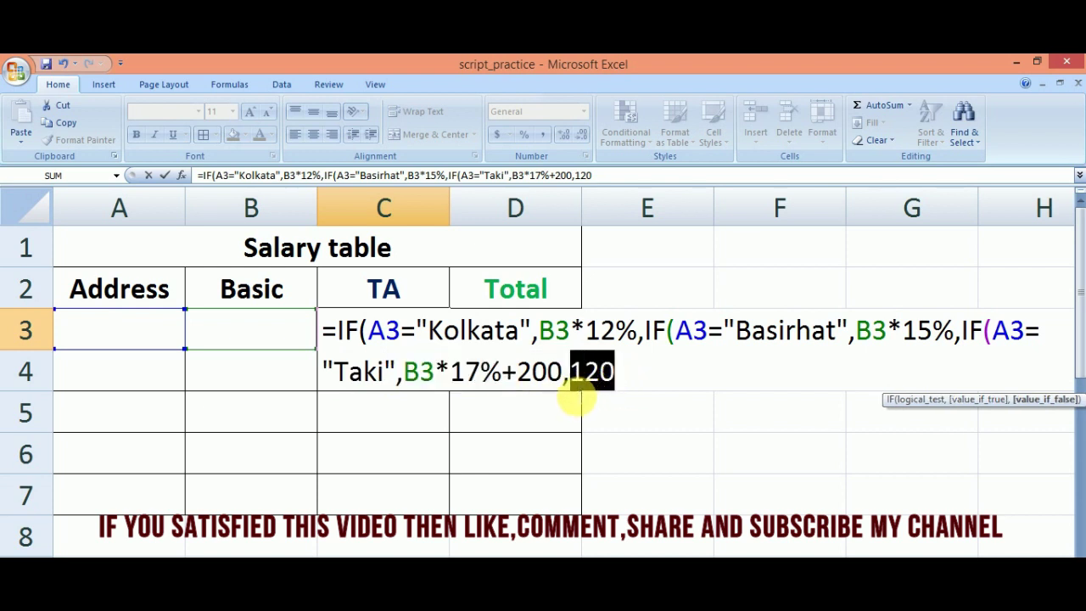
{"action": "key", "text": "alt+Tab"}
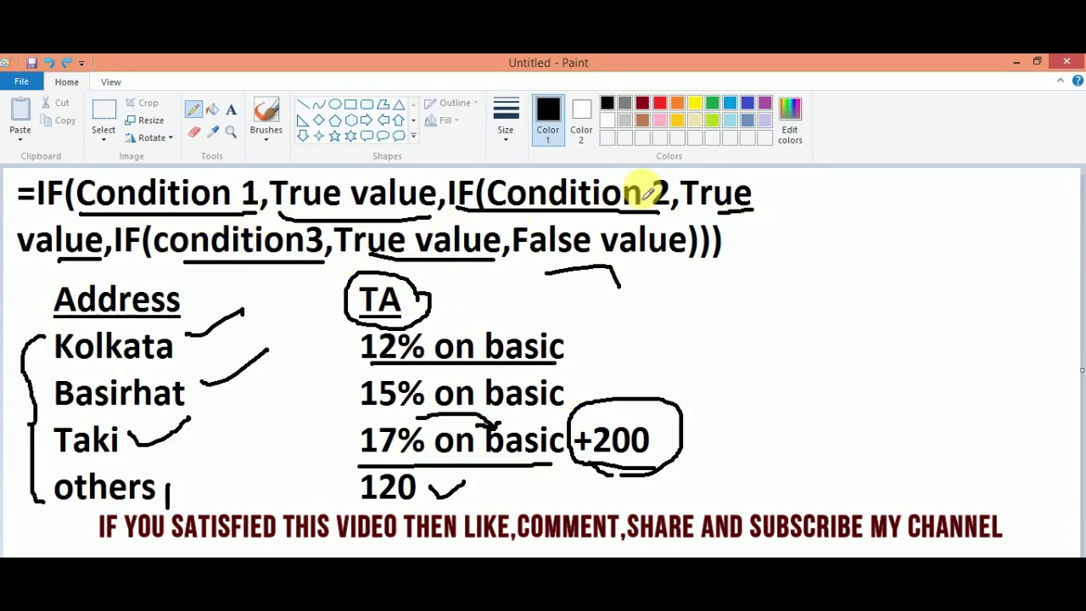
- Bracket Kolkata, Basirhat and Taki, underline Taki, and tick the formula and TA rates
{"action": "mouse_move", "coordinate": [258, 318]}
{"action": "left_mouse_down"}
{"action": "mouse_move", "coordinate": [308, 393]}
{"action": "mouse_move", "coordinate": [287, 431]}
{"action": "left_mouse_up"}
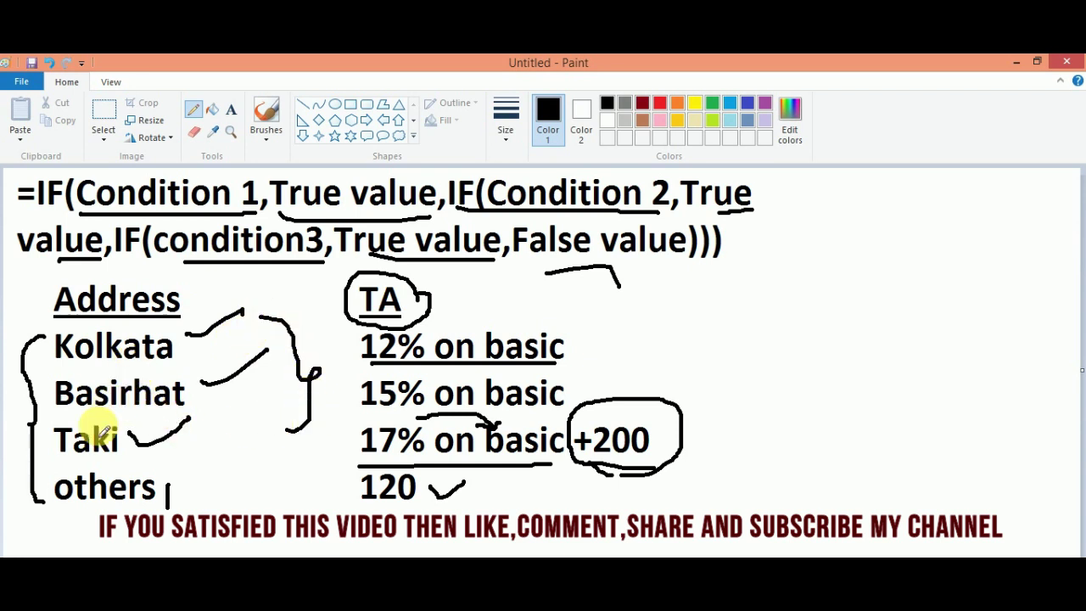
{"action": "left_click_drag", "start_coordinate": [81, 461], "coordinate": [127, 474]}
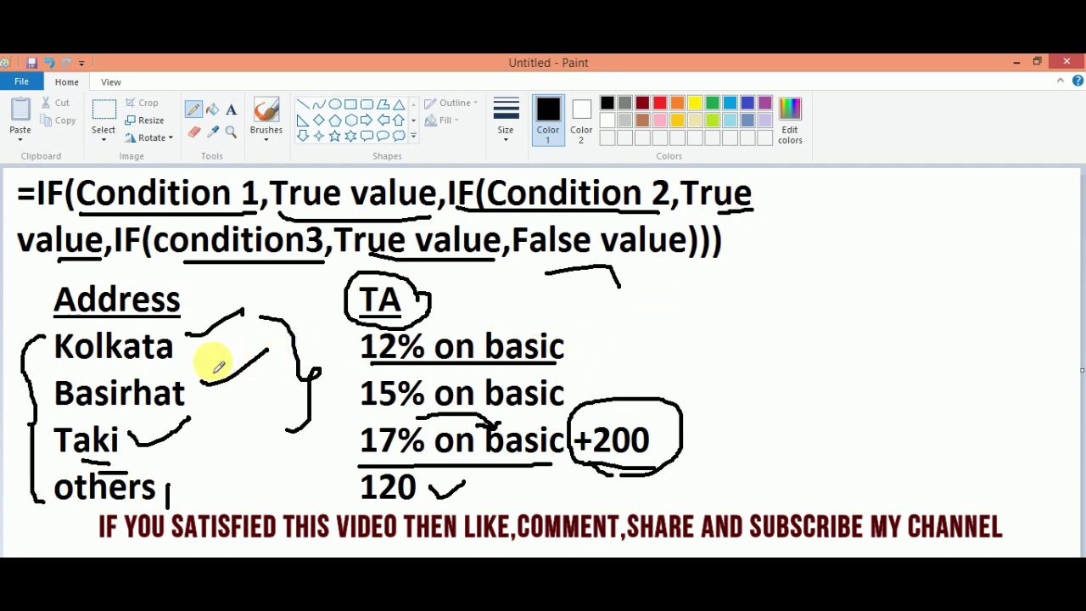
{"action": "left_click_drag", "start_coordinate": [774, 241], "coordinate": [888, 193]}
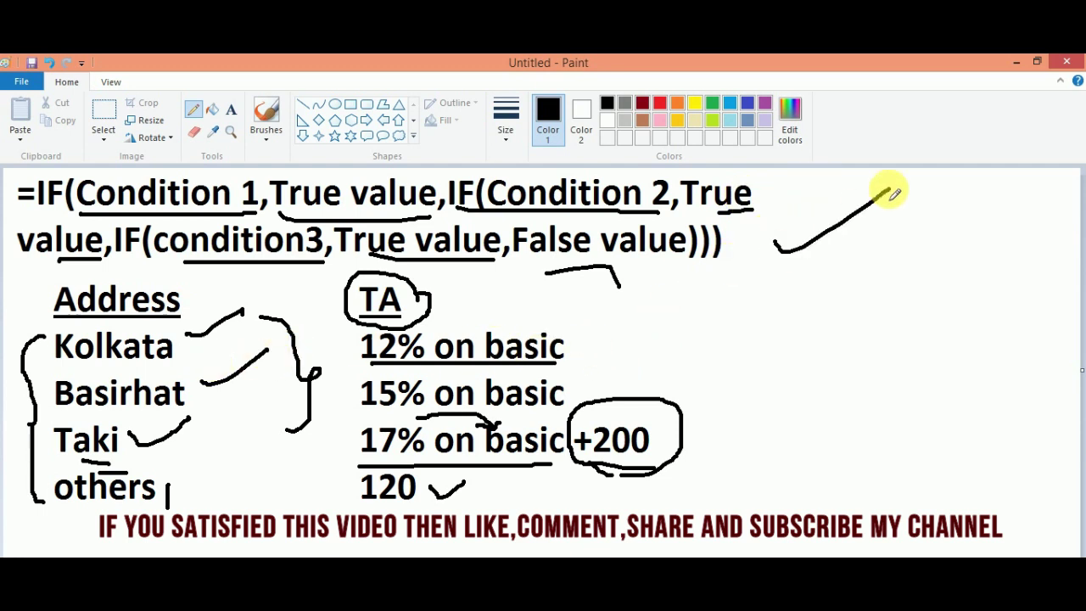
{"action": "left_click_drag", "start_coordinate": [708, 384], "coordinate": [888, 323]}
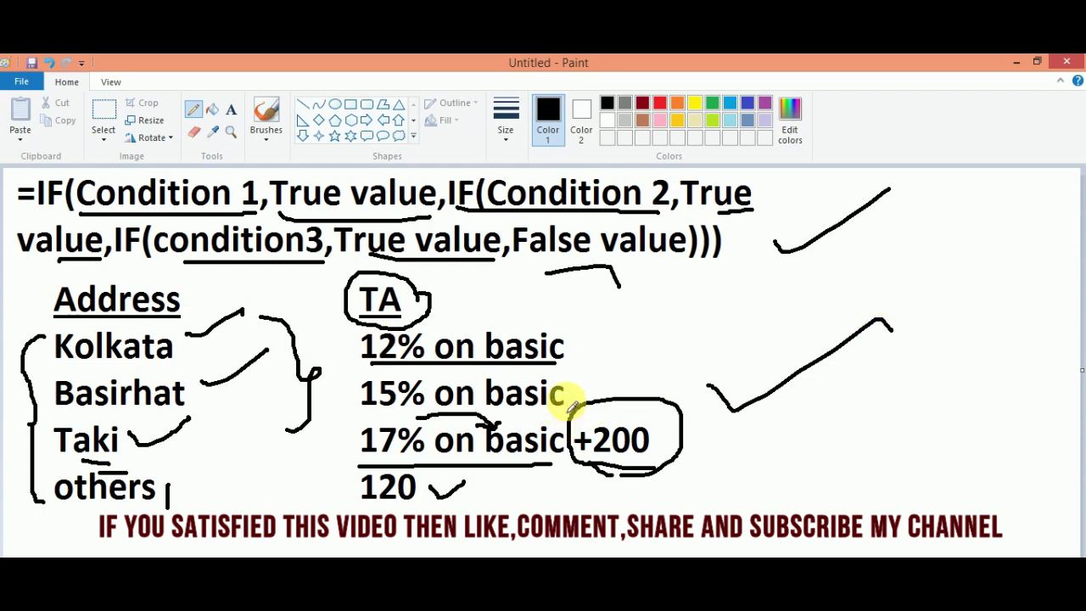
{"action": "key", "text": "alt+Tab"}
{"action": "left_click", "coordinate": [645, 372]}
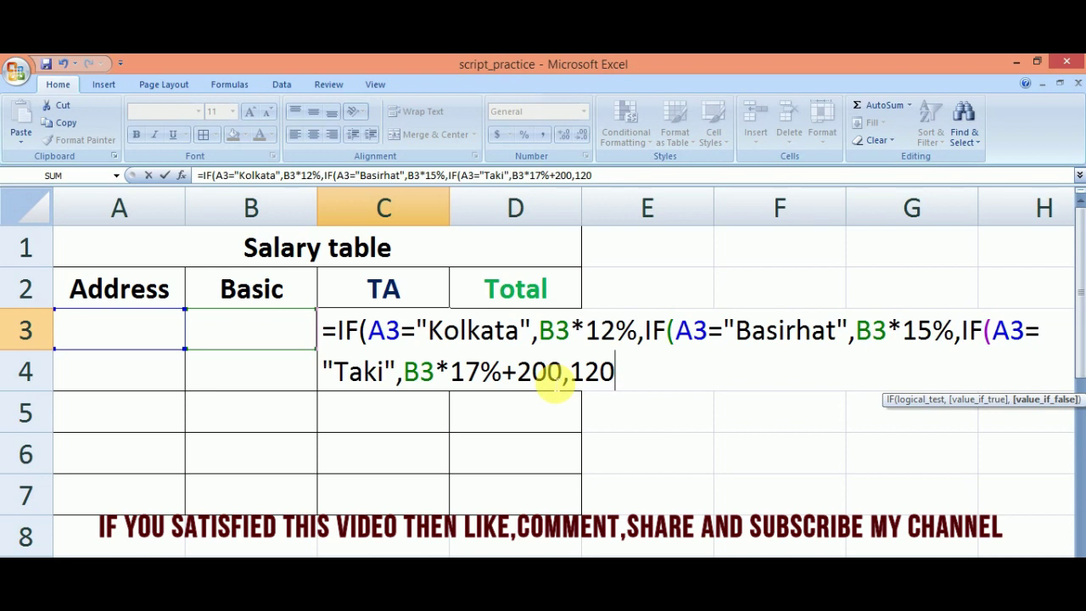
- Step through the three IF( openings in the C3 formula to match their parentheses
{"action": "left_click", "coordinate": [369, 339]}
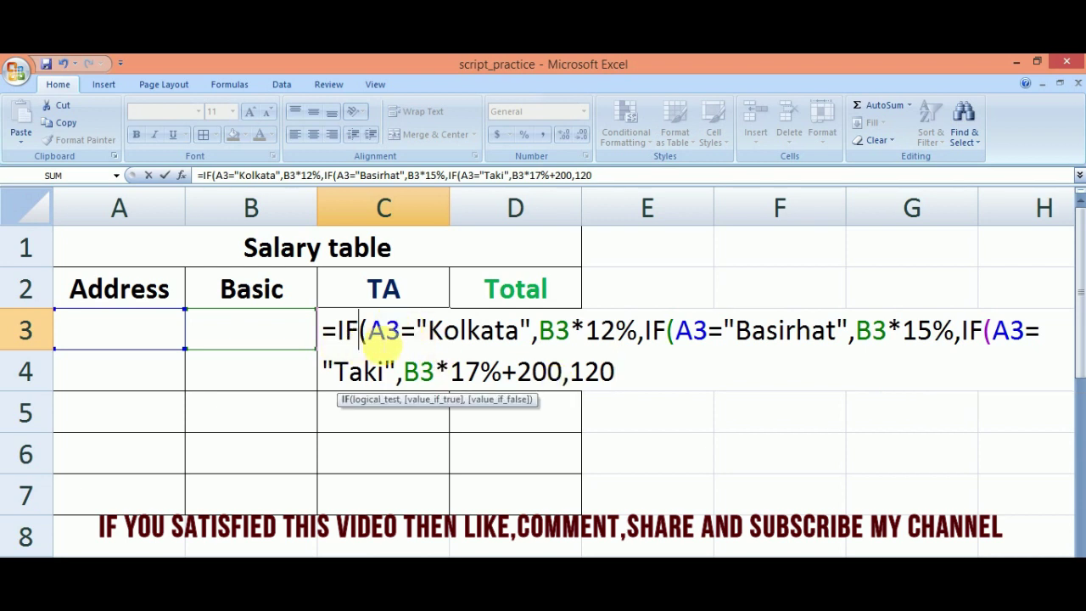
{"action": "left_click", "coordinate": [674, 331]}
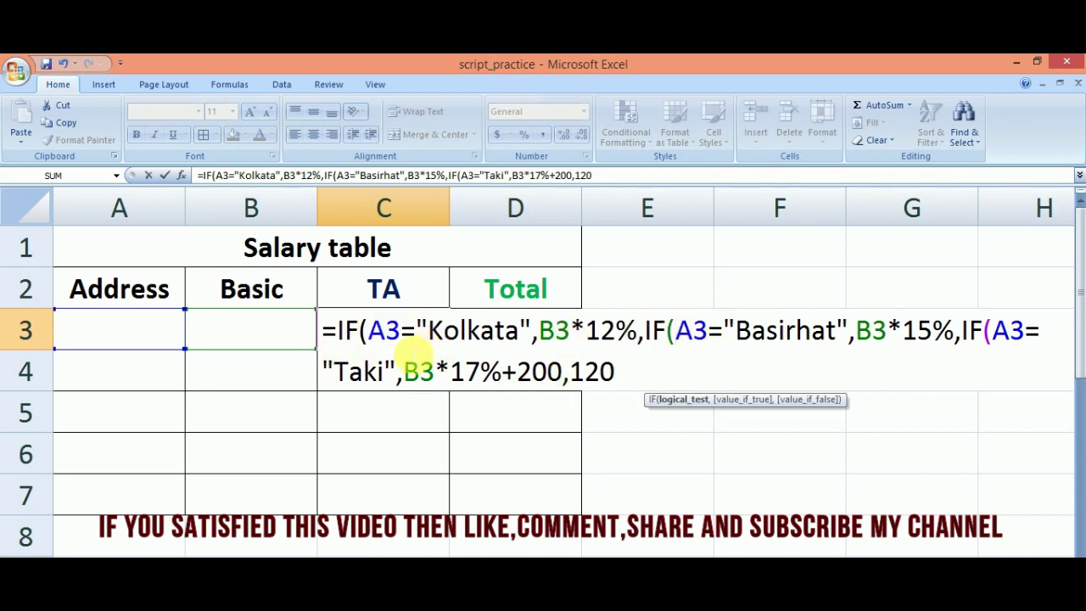
{"action": "left_click", "coordinate": [994, 335]}
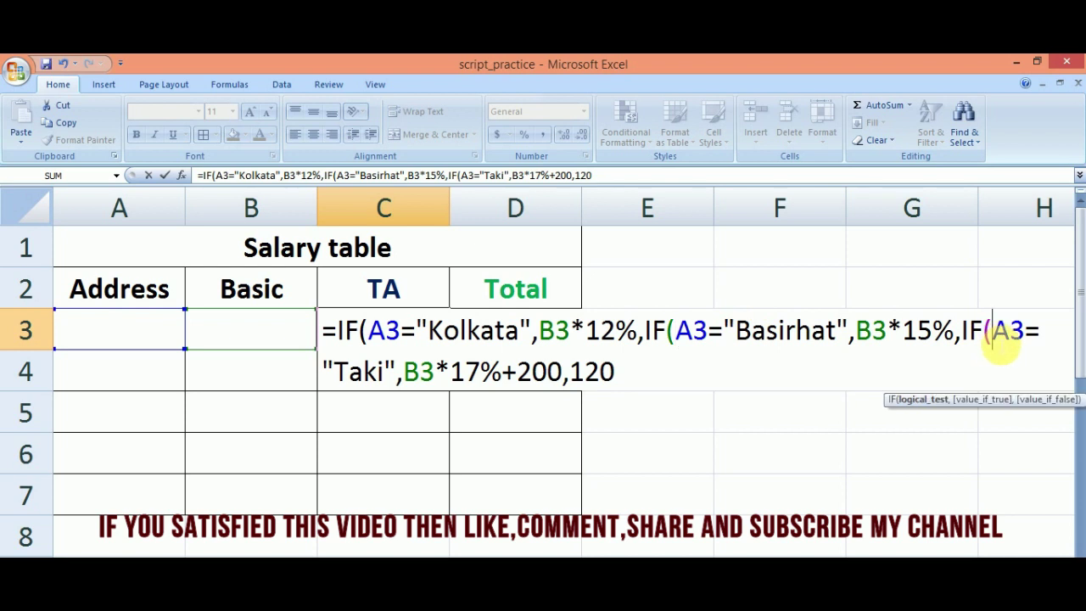
{"action": "left_click", "coordinate": [360, 330]}
{"action": "left_click", "coordinate": [668, 330]}
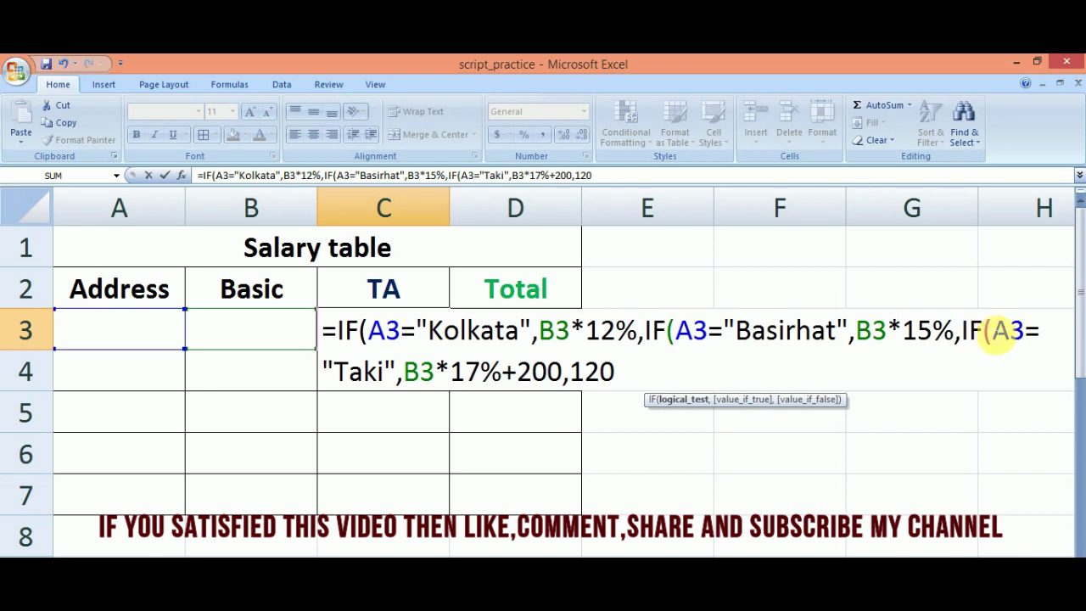
{"action": "left_click", "coordinate": [987, 331]}
{"action": "left_click", "coordinate": [641, 372]}
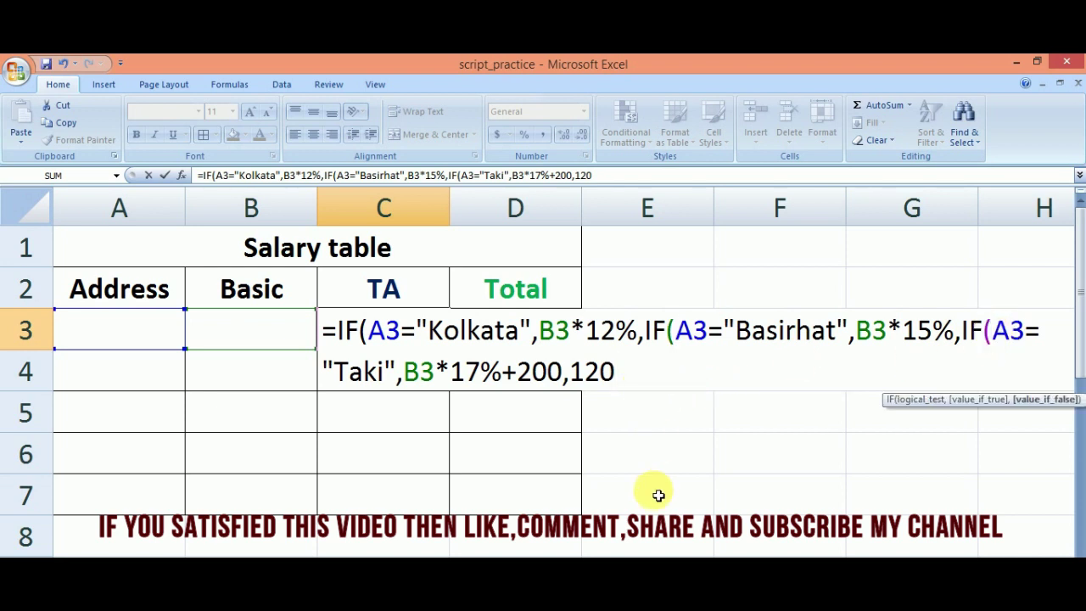
- Add closing parentheses after 120 so the formula ends '120))'
{"action": "type", "text": ")"}
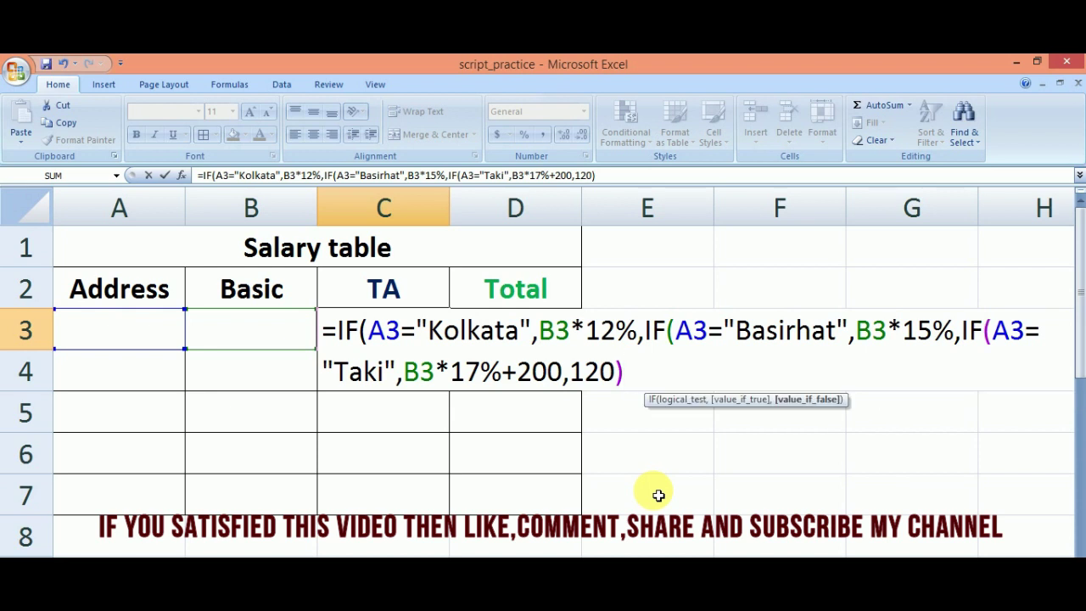
{"action": "key", "text": "BackSpace"}
{"action": "type", "text": ")"}
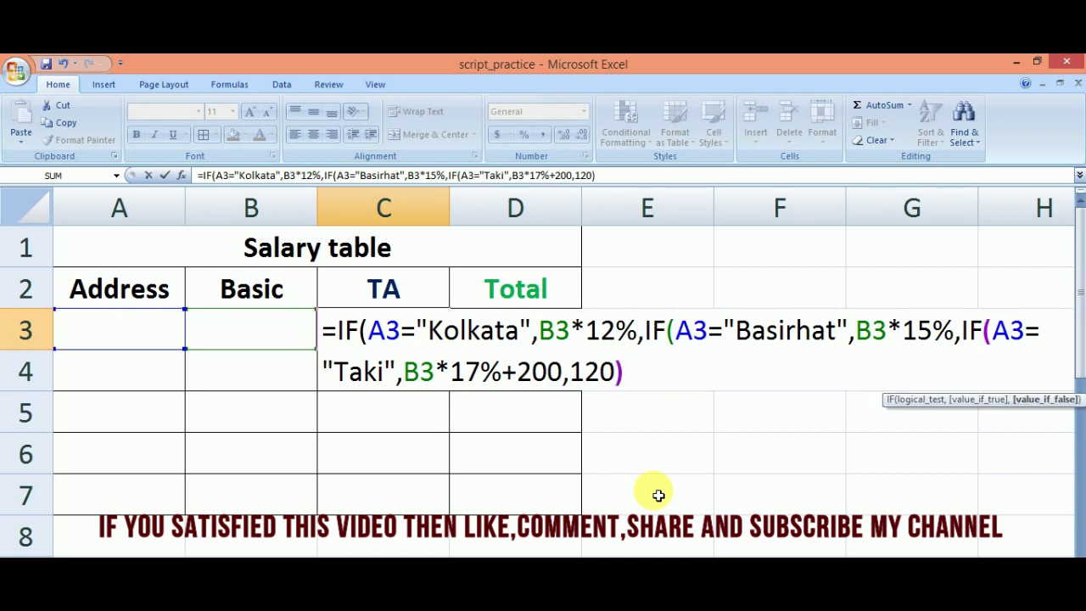
{"action": "left_click", "coordinate": [985, 330]}
{"action": "left_click", "coordinate": [645, 372]}
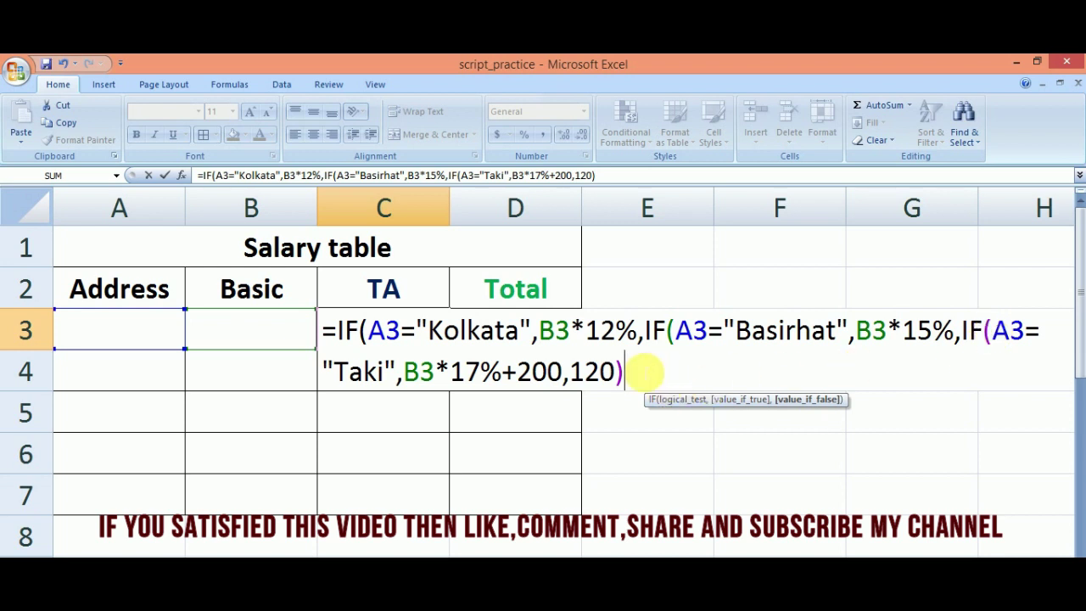
{"action": "left_click", "coordinate": [622, 371]}
{"action": "left_click", "coordinate": [627, 371]}
{"action": "left_click", "coordinate": [670, 330]}
{"action": "left_click", "coordinate": [632, 372]}
{"action": "type", "text": ")"}
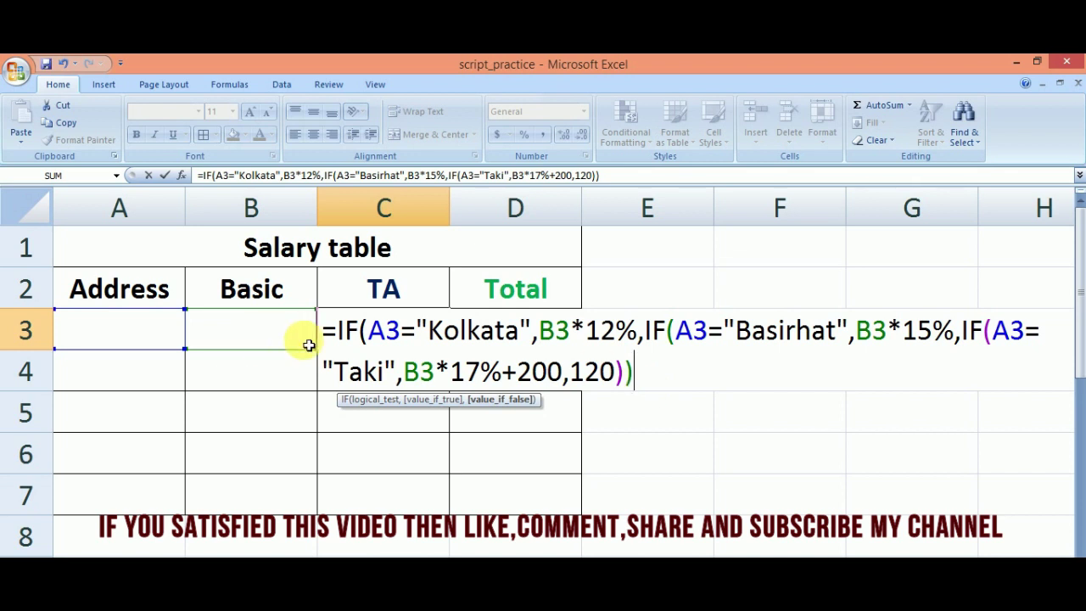
{"action": "type", "text": ")"}
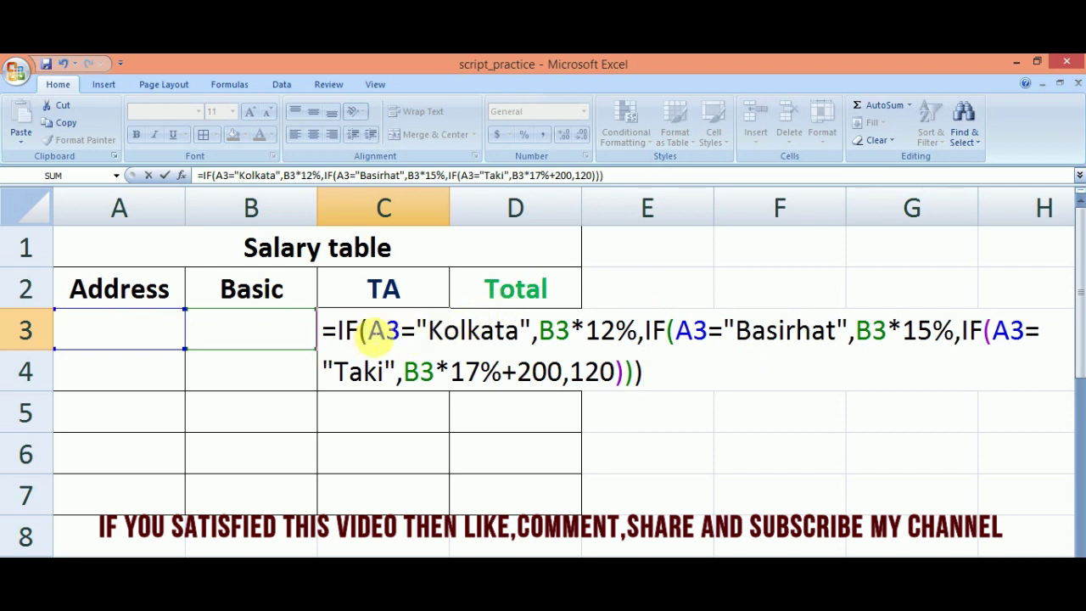
- Highlight each condition and its result: Kolkata, Basirhat with B3*15%, and Taki with B3*17%+200
{"action": "left_click_drag", "start_coordinate": [369, 331], "coordinate": [518, 333]}
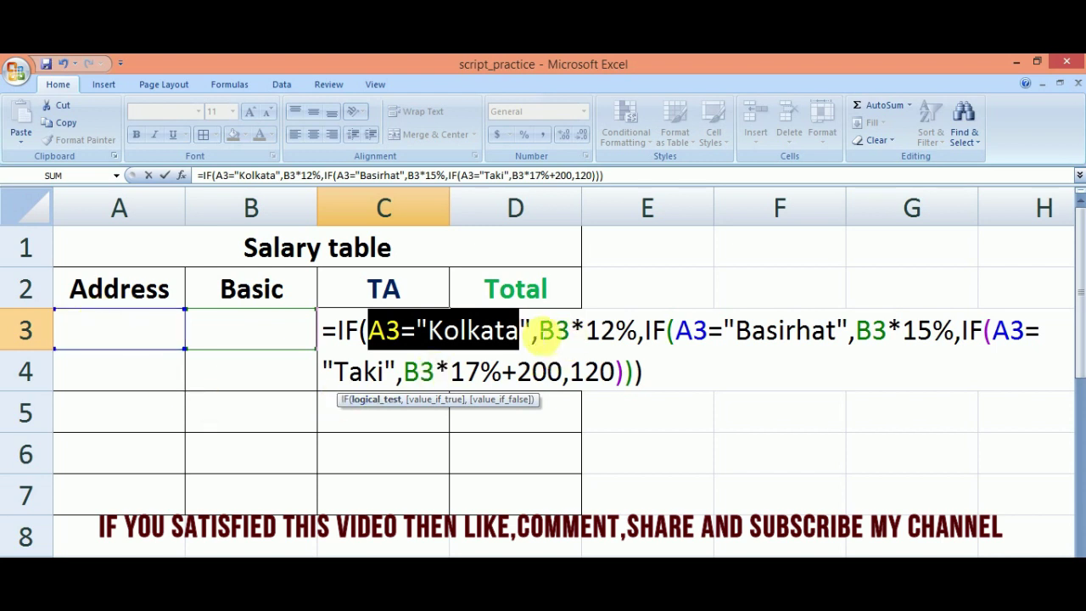
{"action": "left_click_drag", "start_coordinate": [540, 330], "coordinate": [600, 331]}
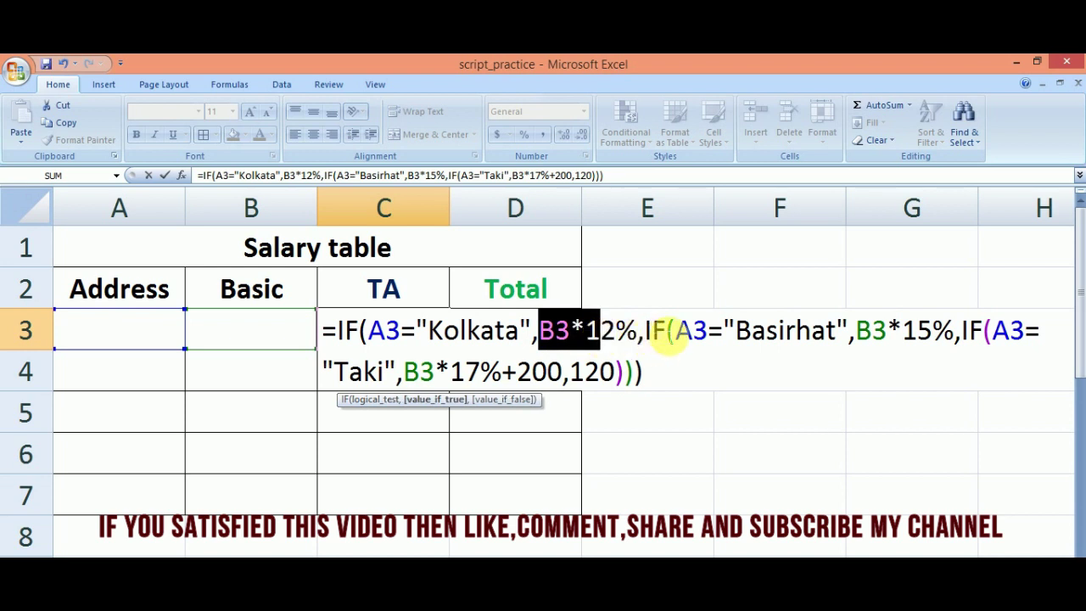
{"action": "left_click_drag", "start_coordinate": [677, 331], "coordinate": [836, 331]}
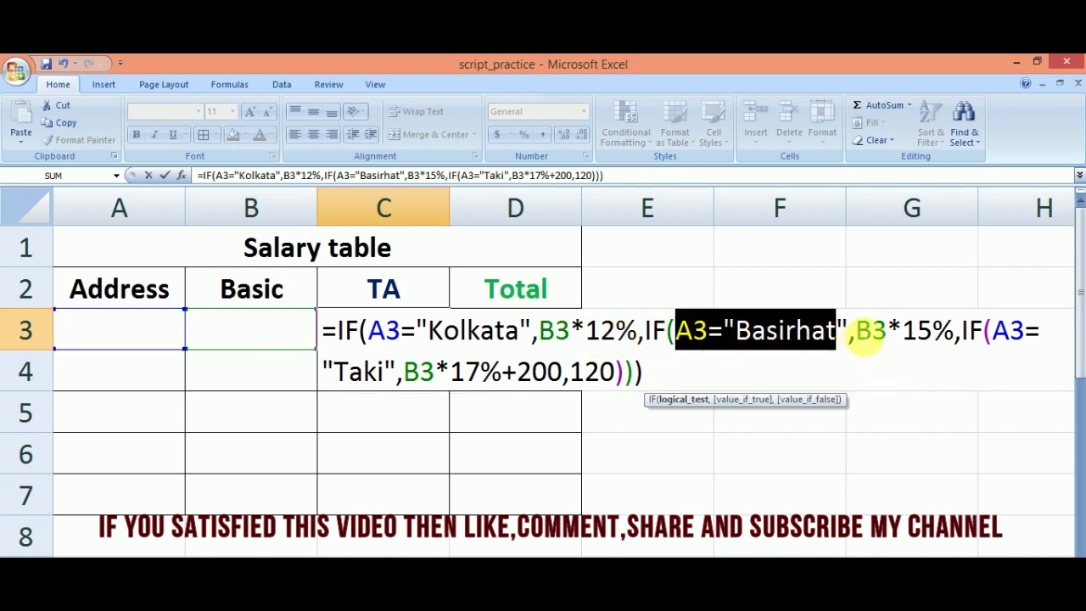
{"action": "left_click_drag", "start_coordinate": [855, 331], "coordinate": [1009, 331]}
{"action": "left_click_drag", "start_coordinate": [324, 373], "coordinate": [612, 380]}
{"action": "left_click", "coordinate": [583, 377]}
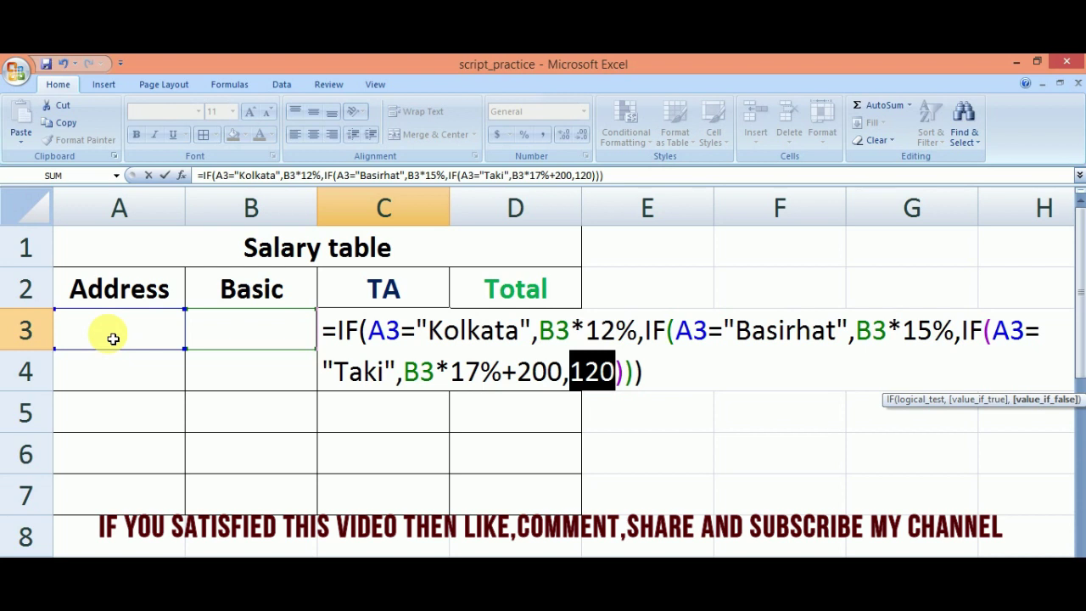
- Enter the finished TA formula in C3 and type Taki into A3
{"action": "key", "text": "Return"}
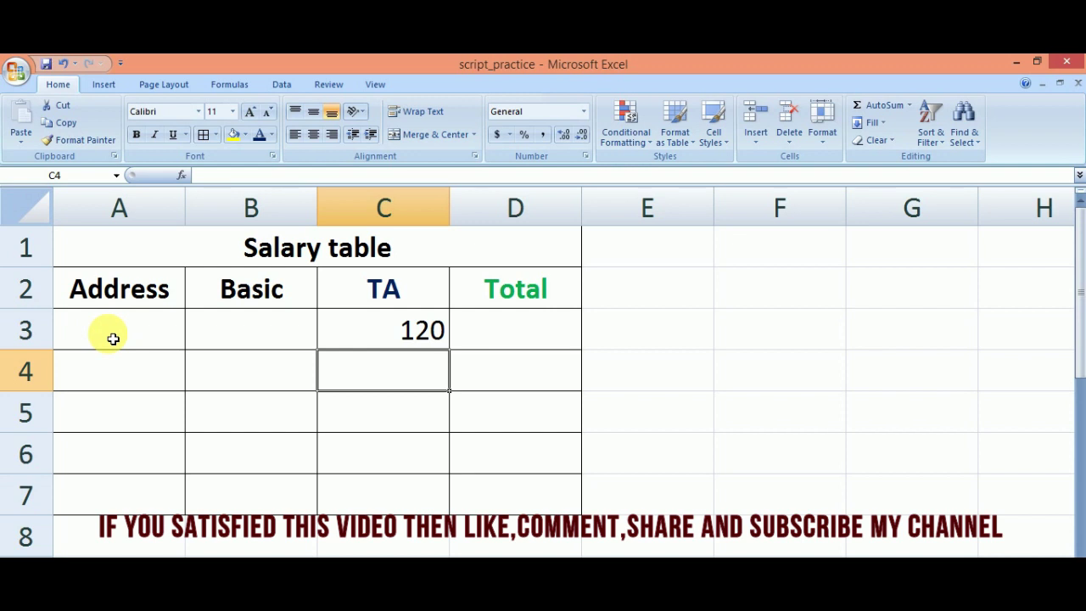
{"action": "left_click", "coordinate": [113, 339]}
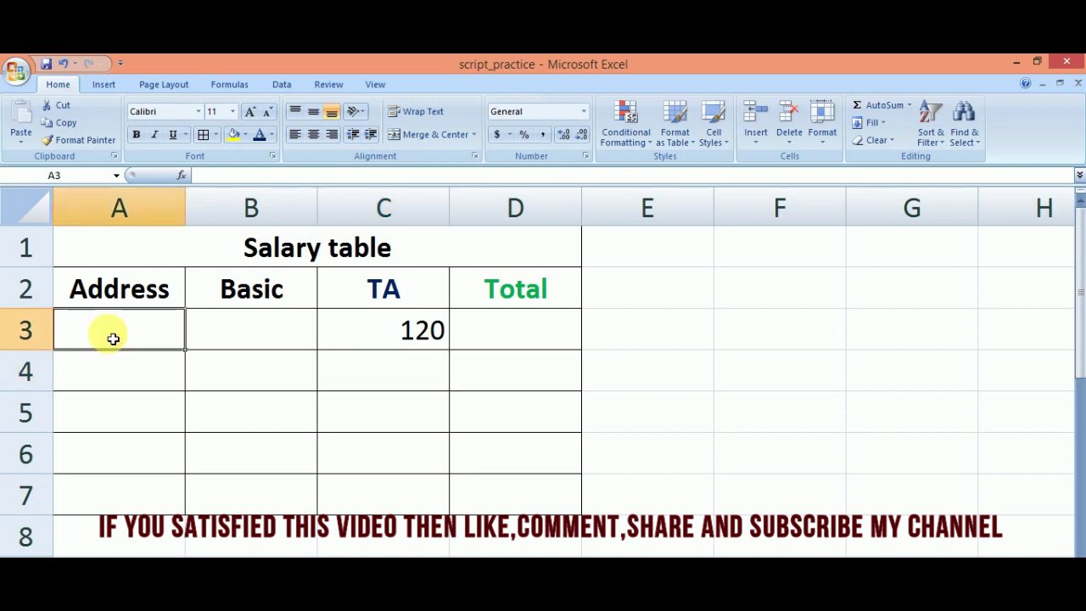
{"action": "type", "text": "Taki"}
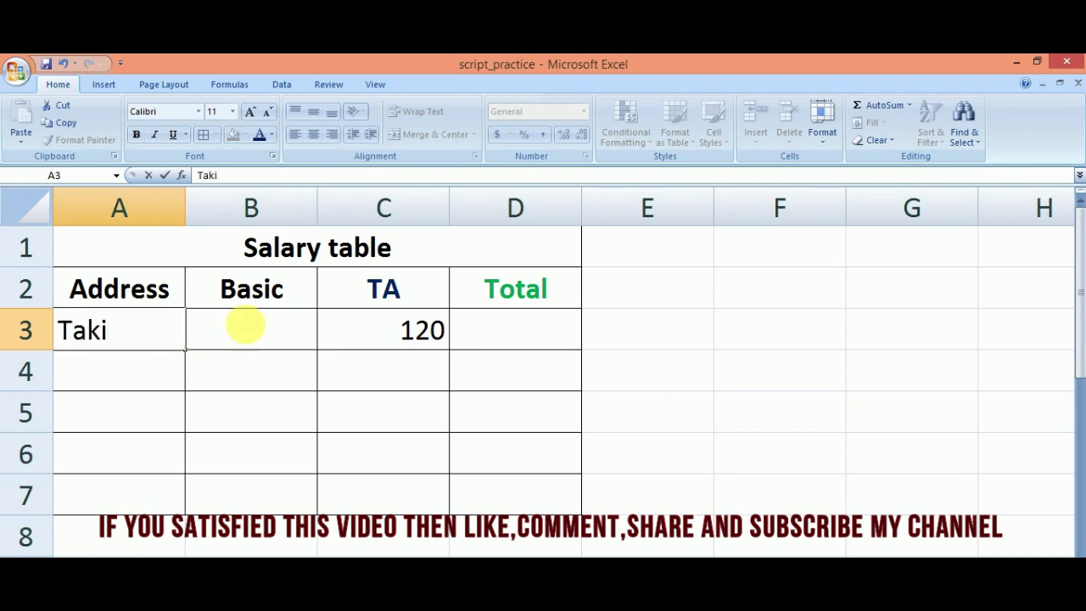
- Compare with the Paint notes, confirm Taki in A3 so C3 shows 200, and select B3
{"action": "key", "text": "alt+Tab"}
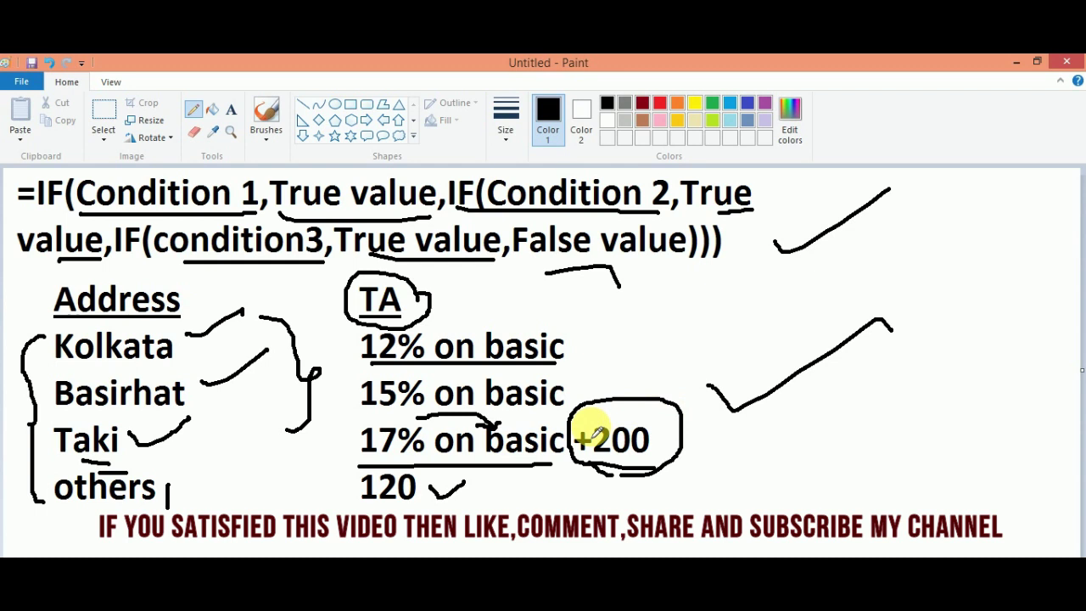
{"action": "key", "text": "alt+Tab"}
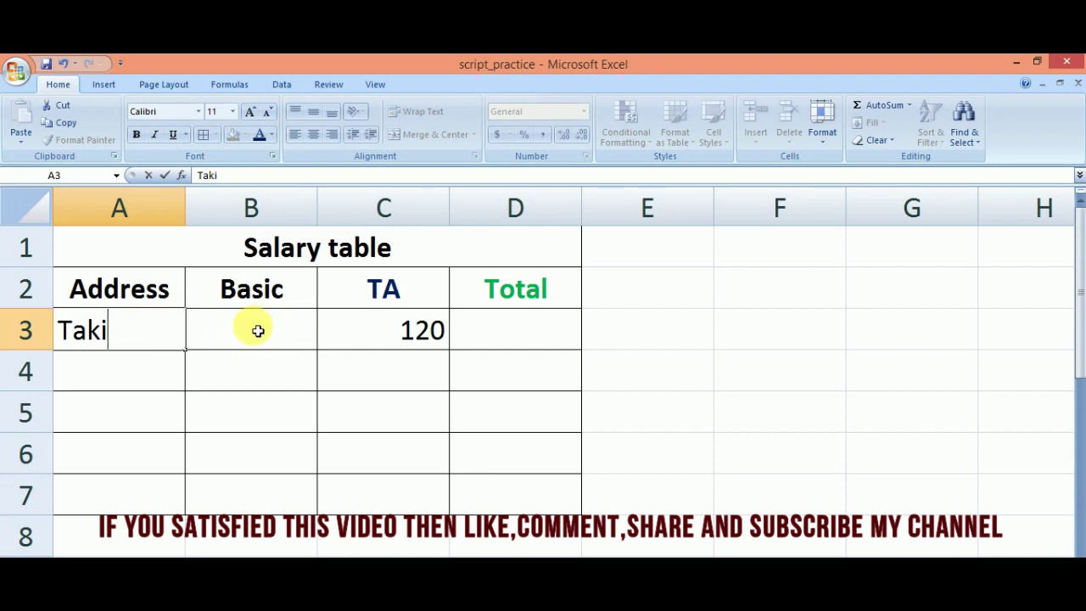
{"action": "key", "text": "alt+Tab"}
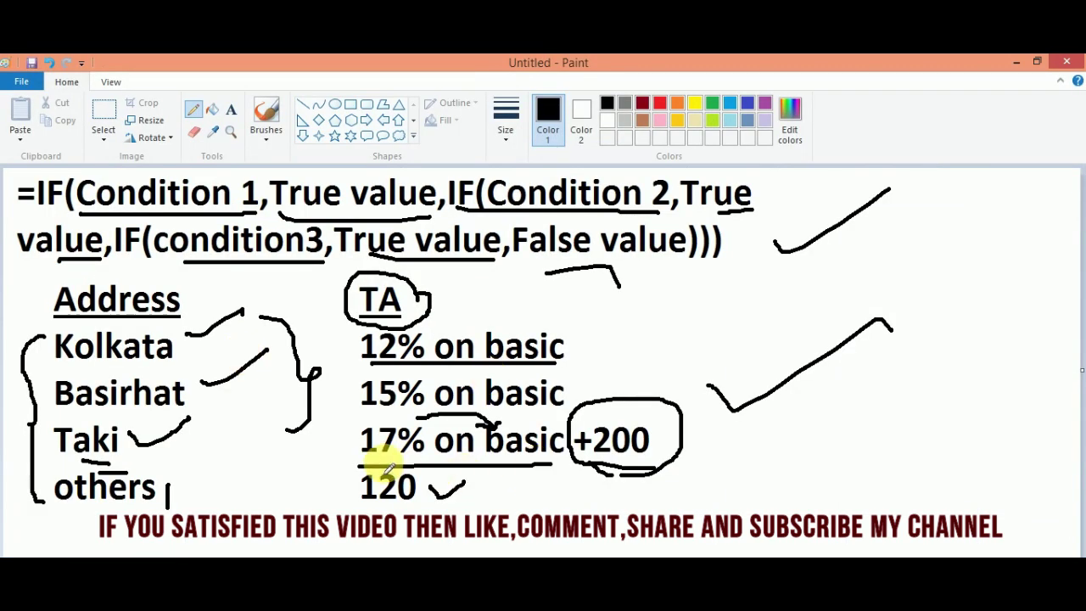
{"action": "key", "text": "alt+Tab"}
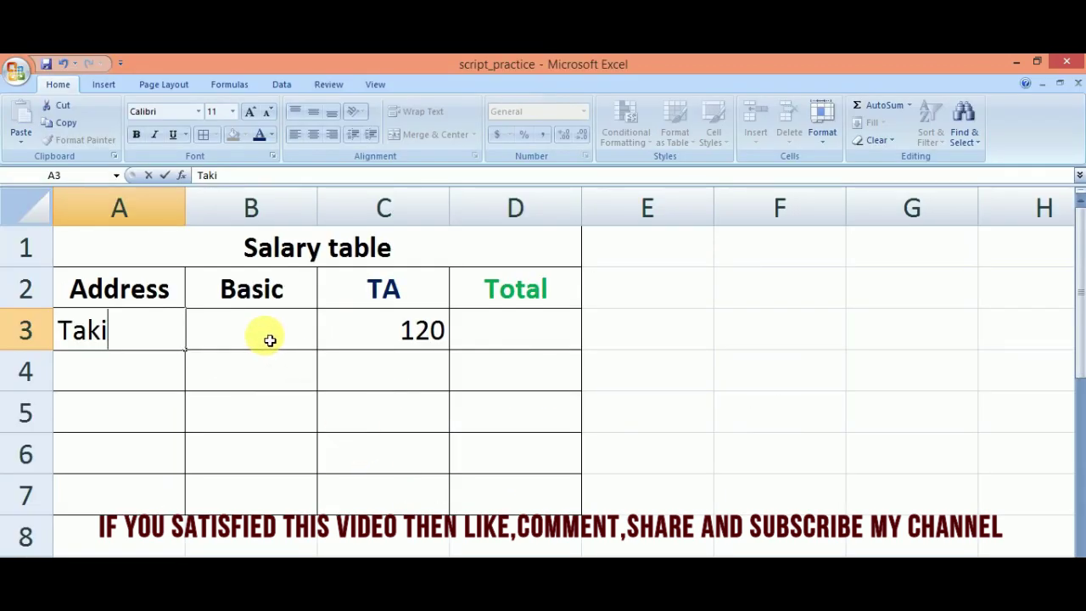
{"action": "key", "text": "Return"}
{"action": "left_click", "coordinate": [267, 338]}
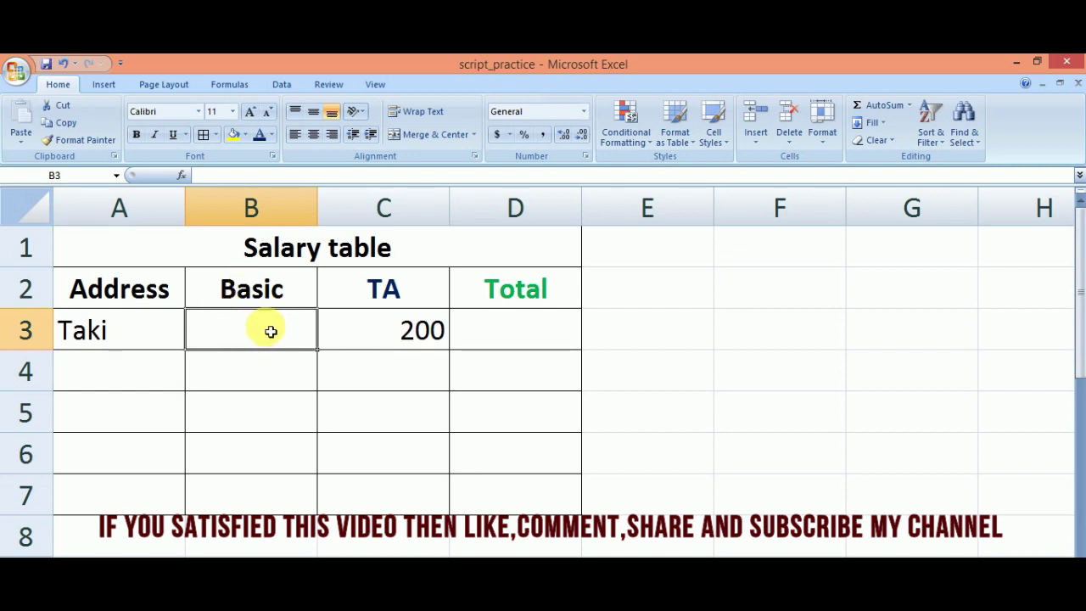
{"action": "key", "text": "alt+Tab"}
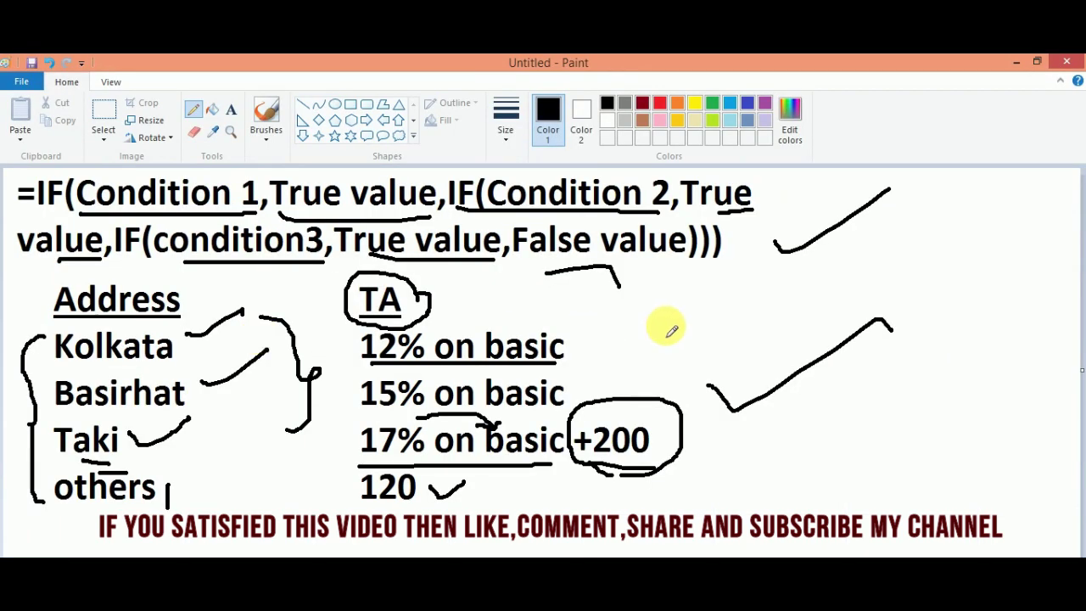
- Undo the old tick marks and start the working 'B3 = 0 ×'
{"action": "key", "text": "ctrl+z"}
{"action": "key", "text": "ctrl+z"}
{"action": "key", "text": "ctrl+z"}
{"action": "key", "text": "ctrl+z"}
{"action": "key", "text": "ctrl+z"}
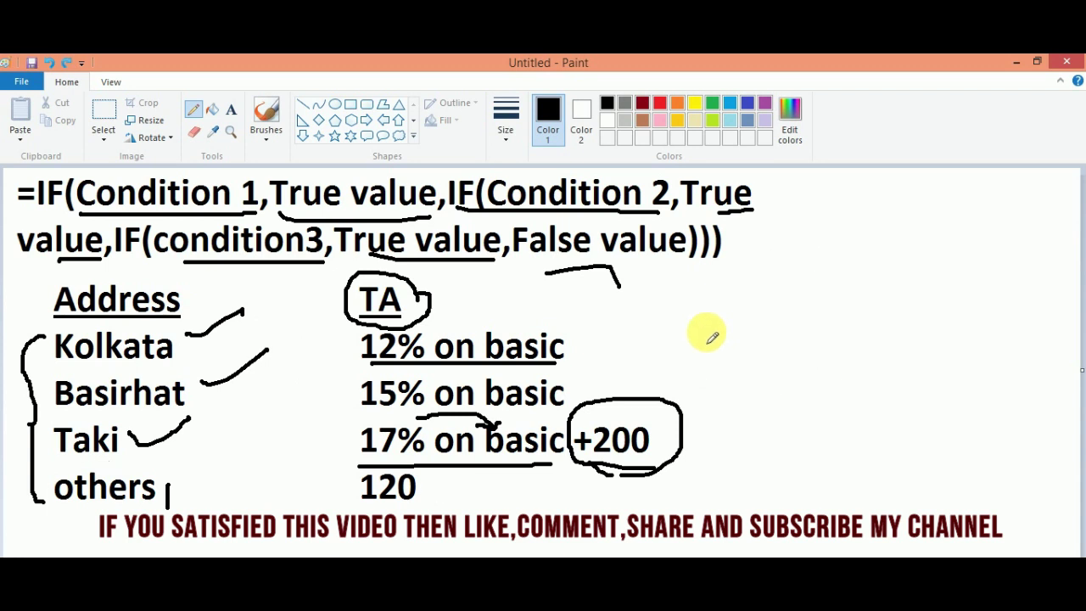
{"action": "key", "text": "ctrl+z"}
{"action": "key", "text": "ctrl+z"}
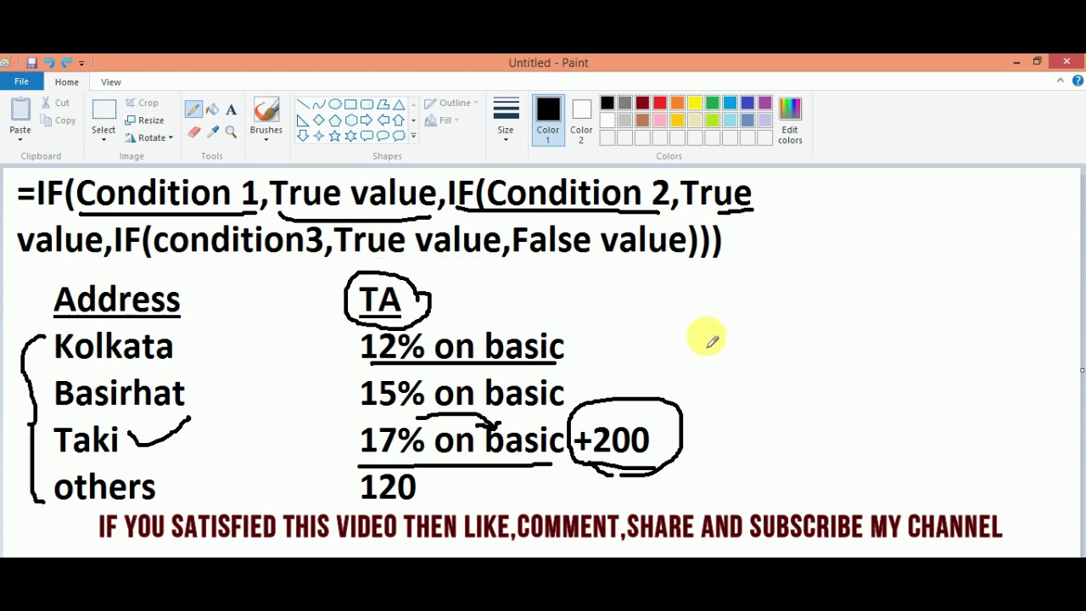
{"action": "left_click_drag", "start_coordinate": [650, 313], "coordinate": [670, 311]}
{"action": "mouse_move", "coordinate": [659, 313]}
{"action": "left_mouse_down"}
{"action": "mouse_move", "coordinate": [660, 339]}
{"action": "mouse_move", "coordinate": [694, 312]}
{"action": "mouse_move", "coordinate": [689, 348]}
{"action": "left_mouse_up"}
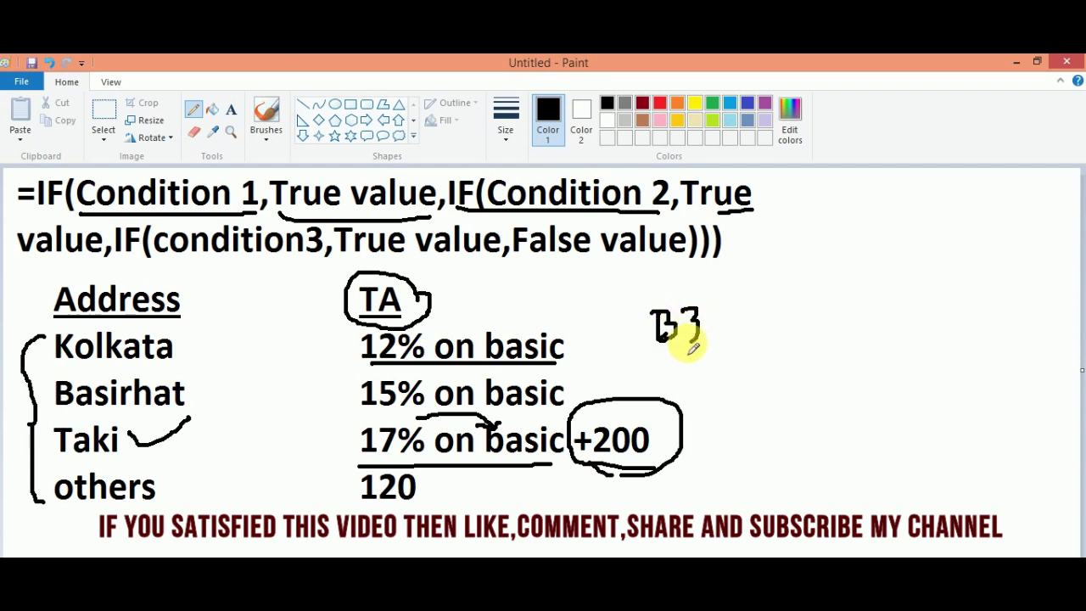
{"action": "mouse_move", "coordinate": [719, 311]}
{"action": "left_mouse_down"}
{"action": "mouse_move", "coordinate": [745, 311]}
{"action": "mouse_move", "coordinate": [745, 333]}
{"action": "mouse_move", "coordinate": [775, 310]}
{"action": "mouse_move", "coordinate": [811, 338]}
{"action": "left_mouse_up"}
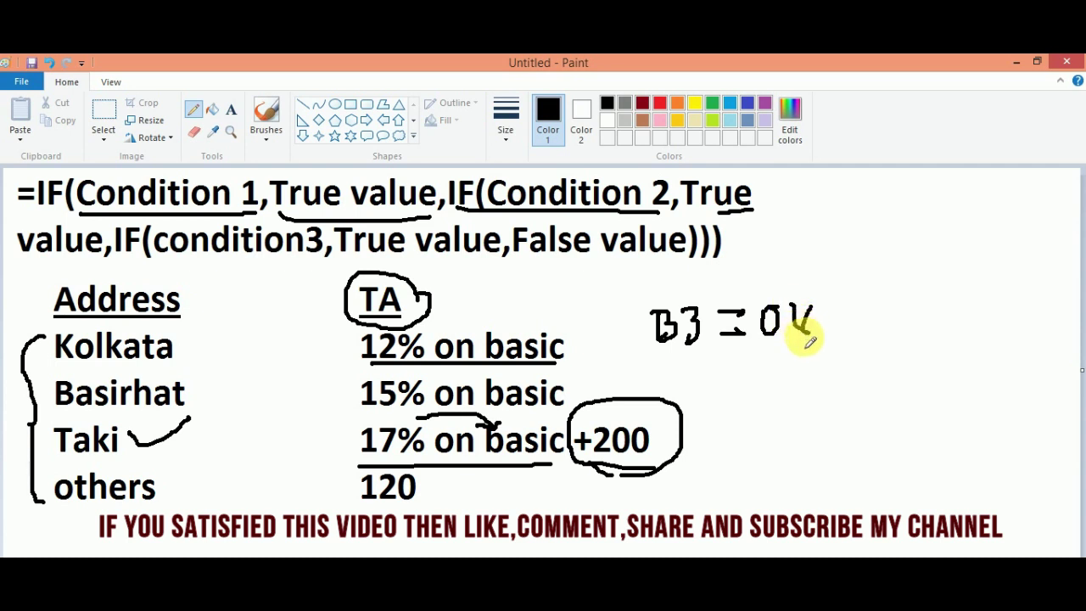
{"action": "key", "text": "ctrl+z"}
{"action": "left_click_drag", "start_coordinate": [804, 309], "coordinate": [812, 328]}
{"action": "mouse_move", "coordinate": [797, 322]}
{"action": "left_mouse_down"}
{"action": "mouse_move", "coordinate": [859, 303]}
{"action": "mouse_move", "coordinate": [868, 321]}
{"action": "mouse_move", "coordinate": [887, 323]}
{"action": "mouse_move", "coordinate": [854, 354]}
{"action": "mouse_move", "coordinate": [891, 344]}
{"action": "left_mouse_up"}
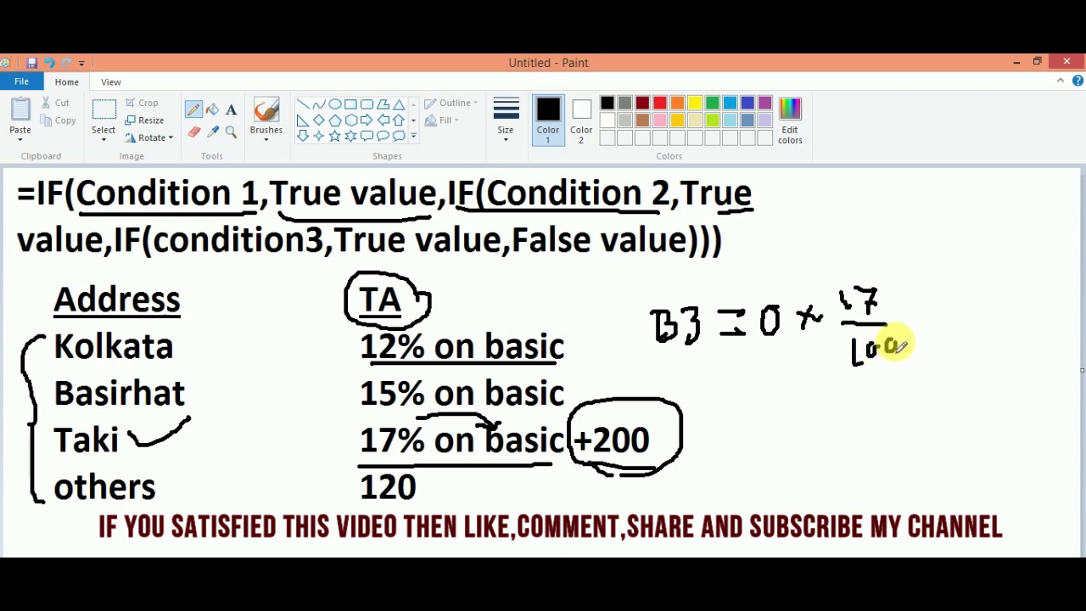
- Complete the working with '17/100 + 200' and the result '= 200'
{"action": "left_click_drag", "start_coordinate": [930, 309], "coordinate": [930, 327]}
{"action": "mouse_move", "coordinate": [921, 317]}
{"action": "left_mouse_down"}
{"action": "mouse_move", "coordinate": [977, 329]}
{"action": "mouse_move", "coordinate": [1006, 307]}
{"action": "left_mouse_up"}
{"action": "left_click_drag", "start_coordinate": [781, 378], "coordinate": [882, 367]}
{"action": "left_click_drag", "start_coordinate": [824, 386], "coordinate": [849, 390]}
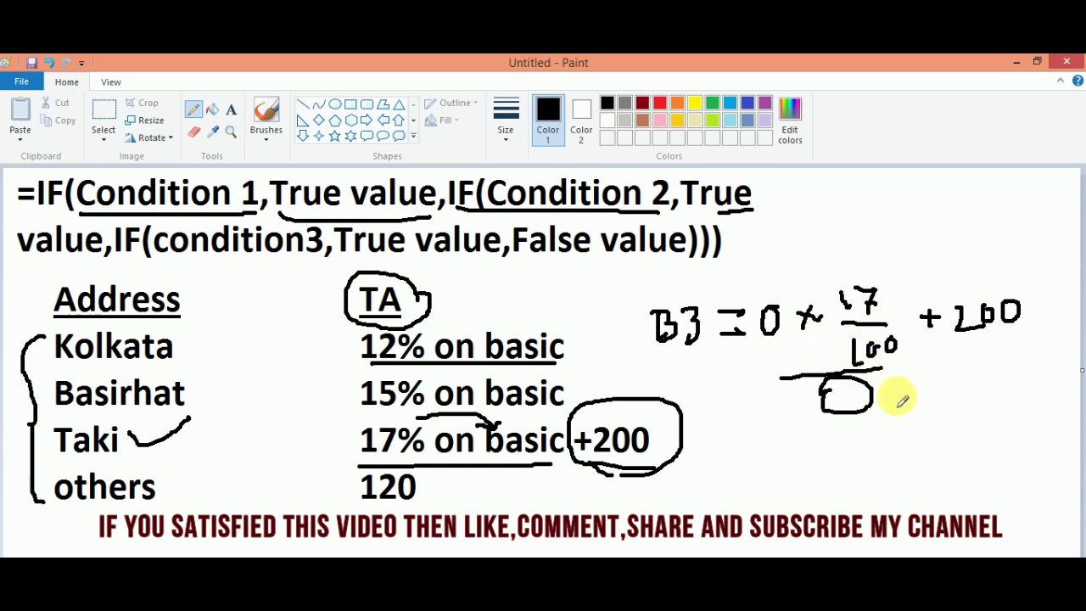
{"action": "mouse_move", "coordinate": [898, 410]}
{"action": "left_mouse_down"}
{"action": "mouse_move", "coordinate": [939, 392]}
{"action": "mouse_move", "coordinate": [966, 406]}
{"action": "mouse_move", "coordinate": [958, 379]}
{"action": "mouse_move", "coordinate": [1006, 380]}
{"action": "left_mouse_up"}
{"action": "left_click_drag", "start_coordinate": [895, 401], "coordinate": [913, 399]}
{"action": "mouse_move", "coordinate": [779, 452]}
{"action": "left_mouse_down"}
{"action": "mouse_move", "coordinate": [855, 467]}
{"action": "mouse_move", "coordinate": [870, 448]}
{"action": "mouse_move", "coordinate": [892, 448]}
{"action": "left_mouse_up"}
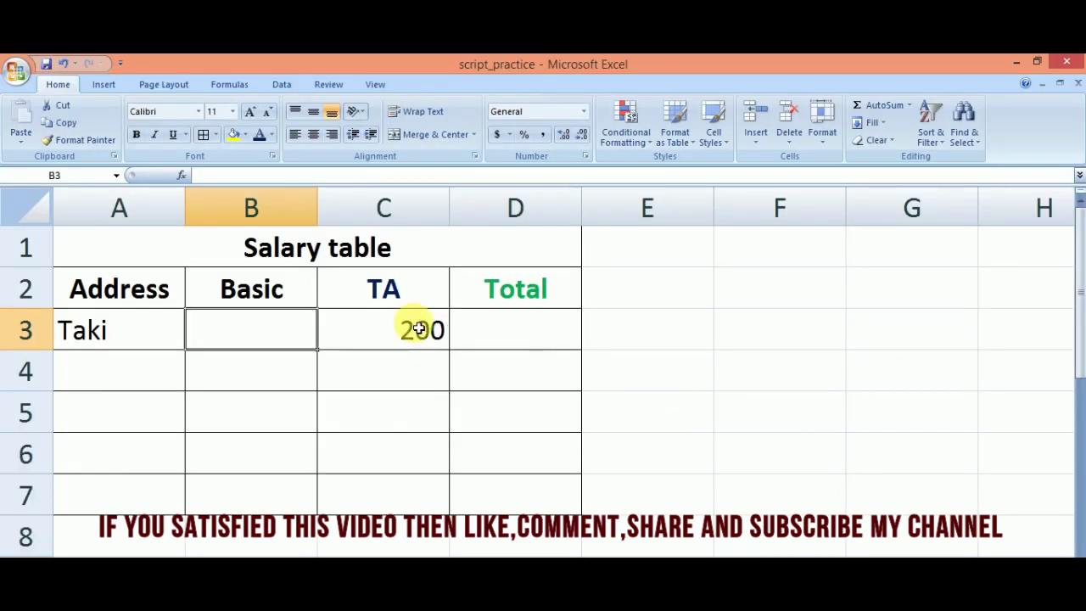
{"action": "left_click", "coordinate": [417, 327]}
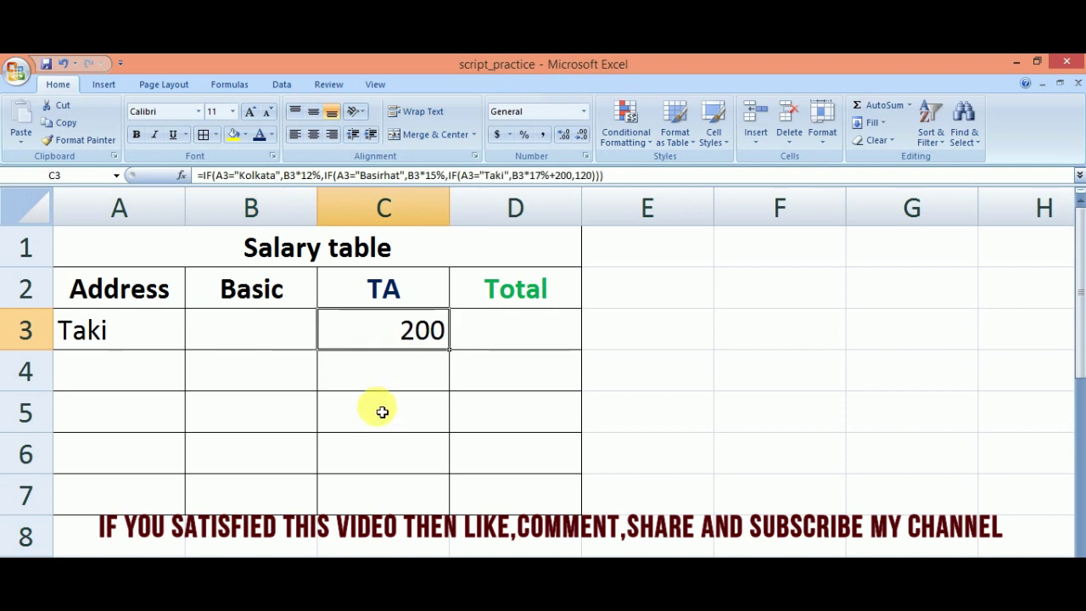
- Enter 26000 as Taki's Basic in B3 and return to the Paint working
{"action": "left_click", "coordinate": [258, 328]}
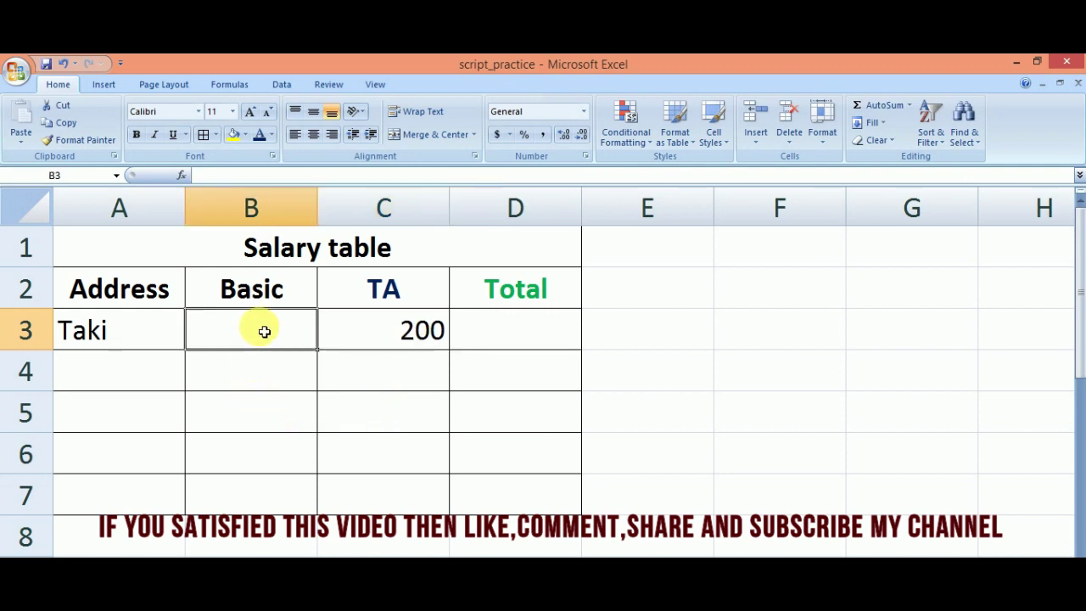
{"action": "left_click", "coordinate": [123, 343]}
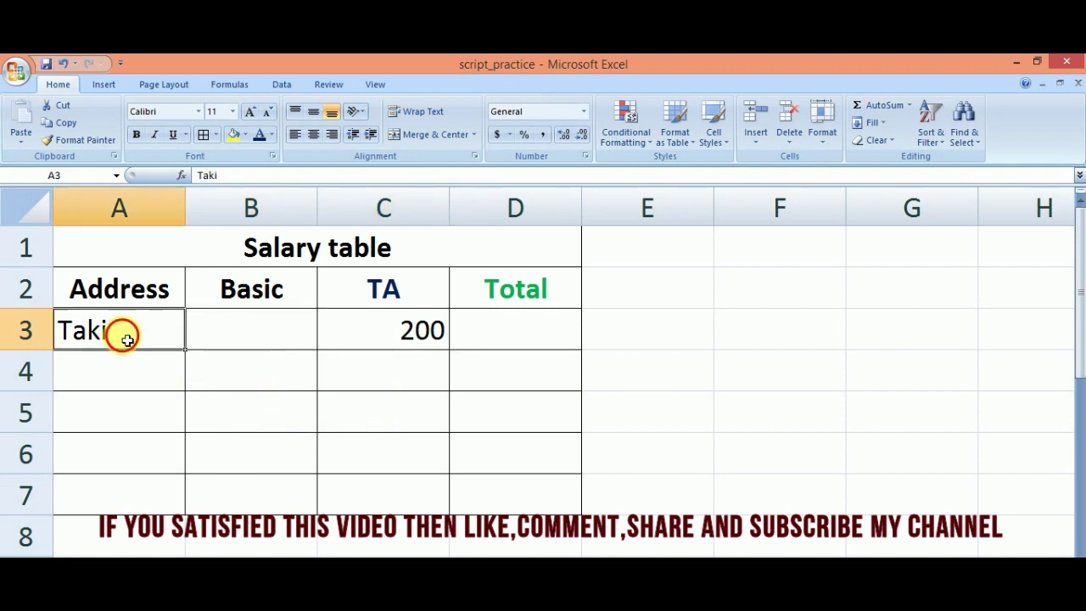
{"action": "left_click", "coordinate": [258, 338]}
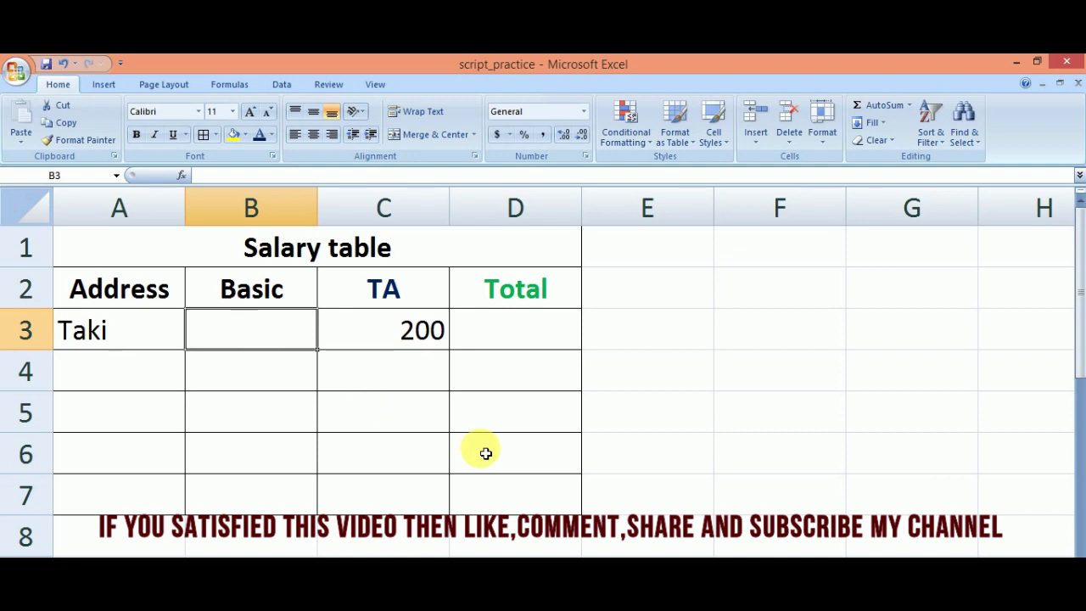
{"action": "type", "text": "26000"}
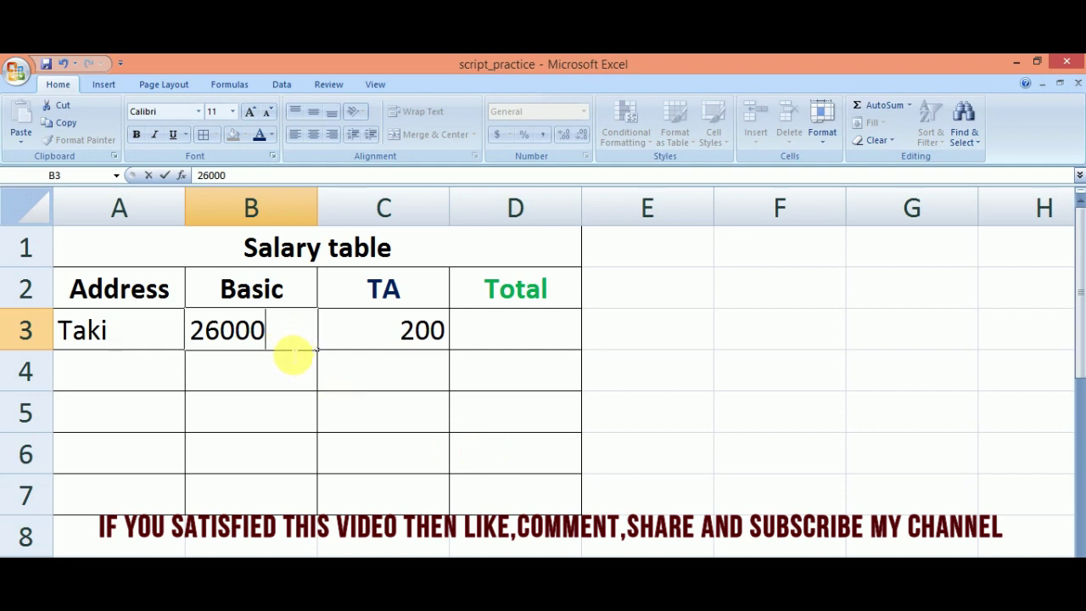
{"action": "key", "text": "alt+Tab"}
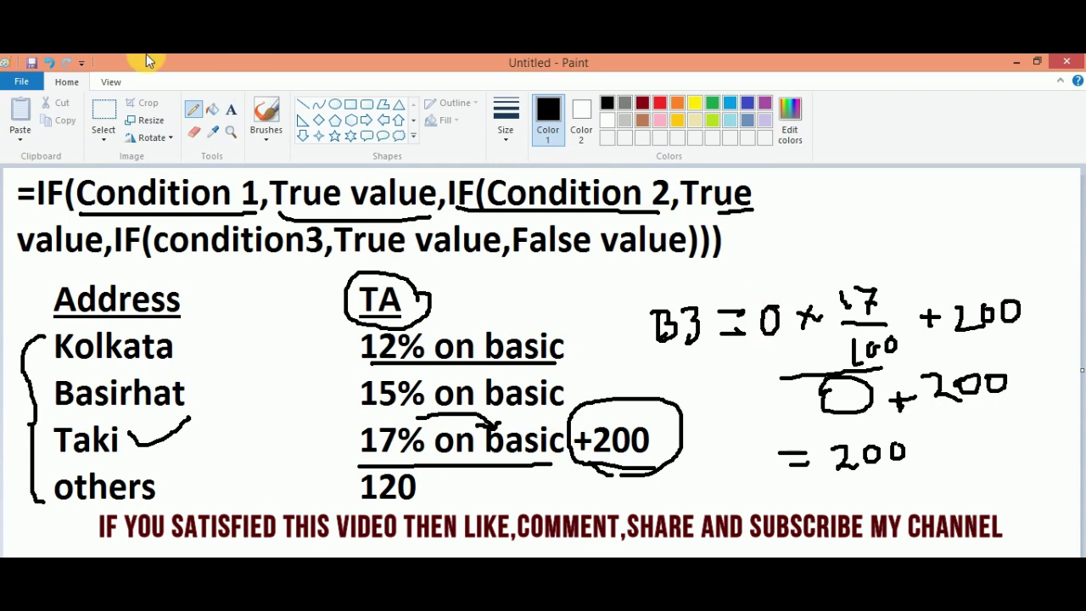
{"action": "left_click", "coordinate": [103, 114]}
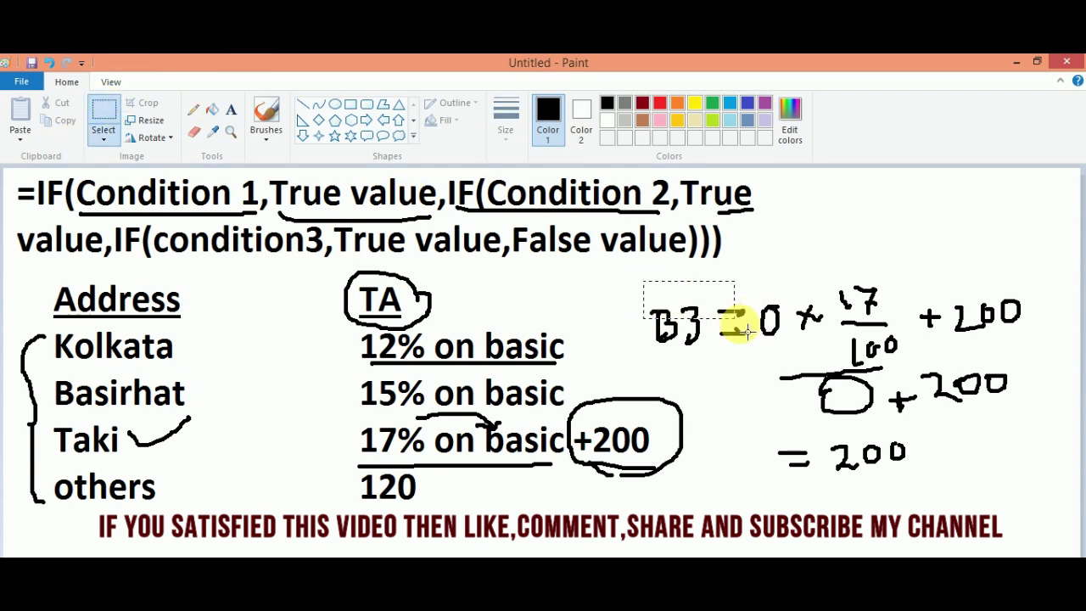
- Replace the 'B3 =' label in the working with a handwritten 26000
{"action": "left_click_drag", "start_coordinate": [644, 280], "coordinate": [753, 353]}
{"action": "key", "text": "Delete"}
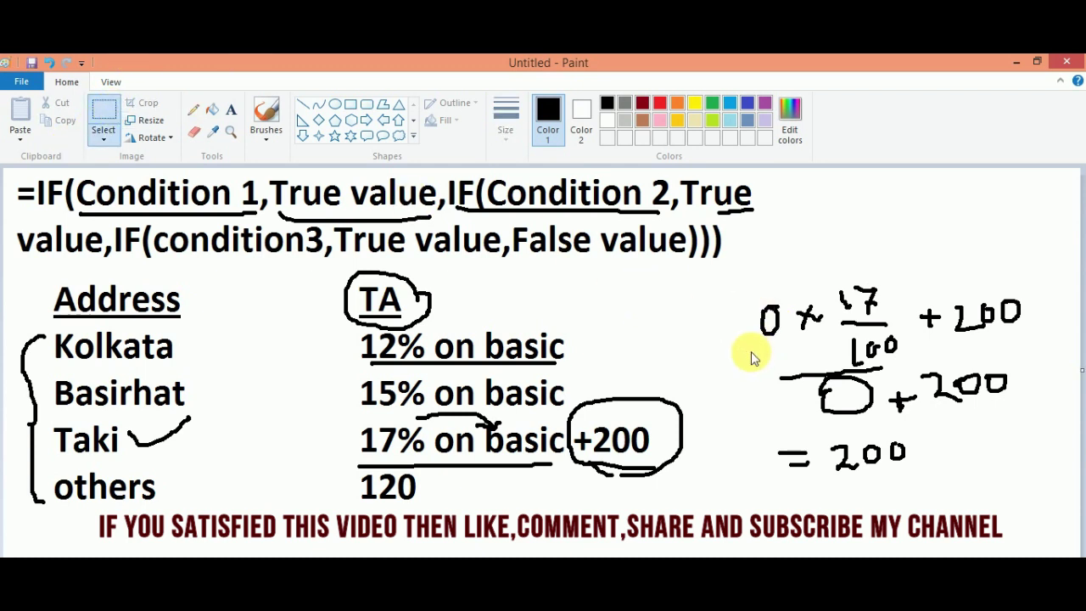
{"action": "left_click", "coordinate": [193, 109]}
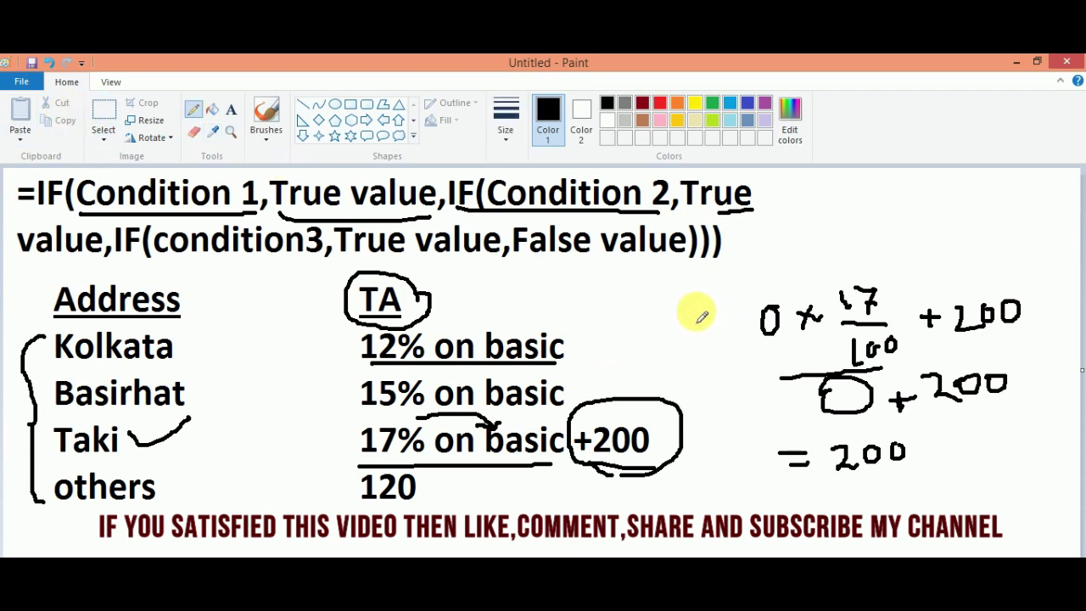
{"action": "mouse_move", "coordinate": [655, 312]}
{"action": "left_mouse_down"}
{"action": "mouse_move", "coordinate": [669, 340]}
{"action": "mouse_move", "coordinate": [689, 336]}
{"action": "mouse_move", "coordinate": [698, 314]}
{"action": "mouse_move", "coordinate": [723, 319]}
{"action": "mouse_move", "coordinate": [745, 305]}
{"action": "left_mouse_up"}
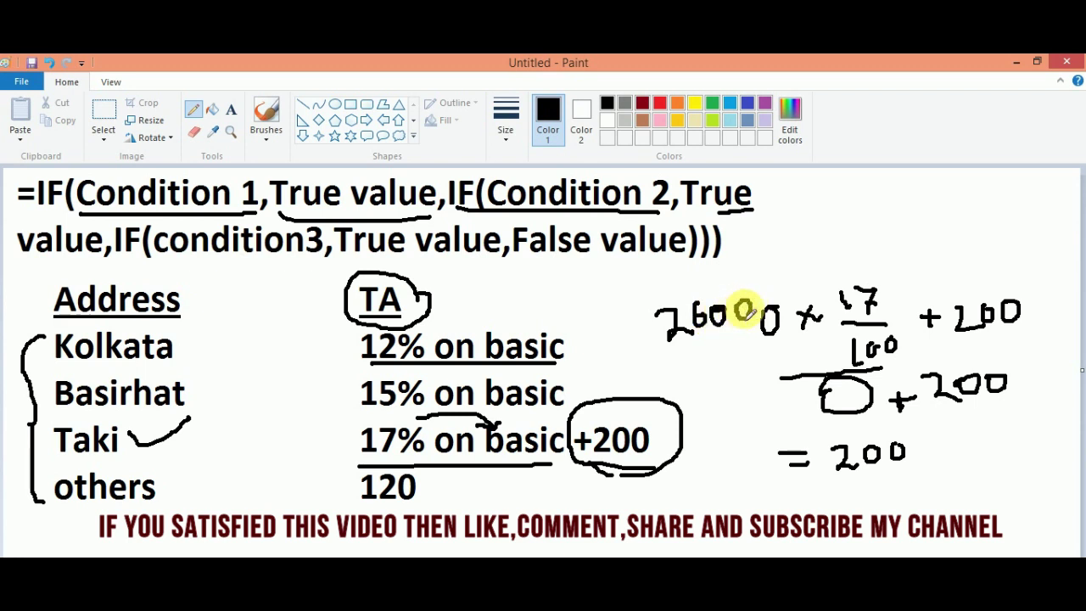
- Erase the old bracket, +200 and '= 200' result lines beneath the working
{"action": "left_click", "coordinate": [103, 110]}
{"action": "left_click_drag", "start_coordinate": [769, 363], "coordinate": [1076, 458]}
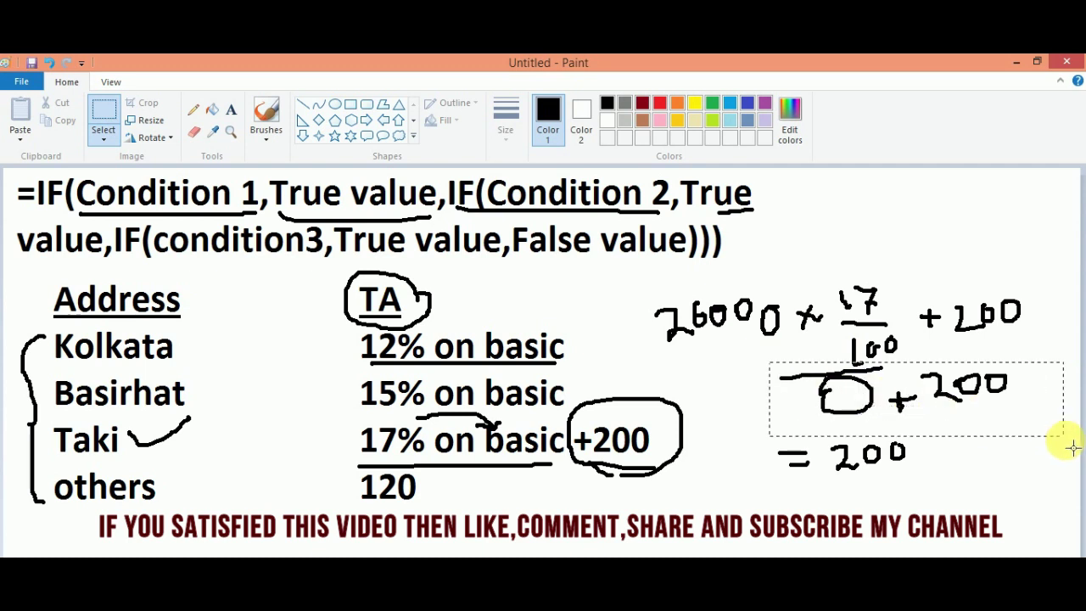
{"action": "key", "text": "Delete"}
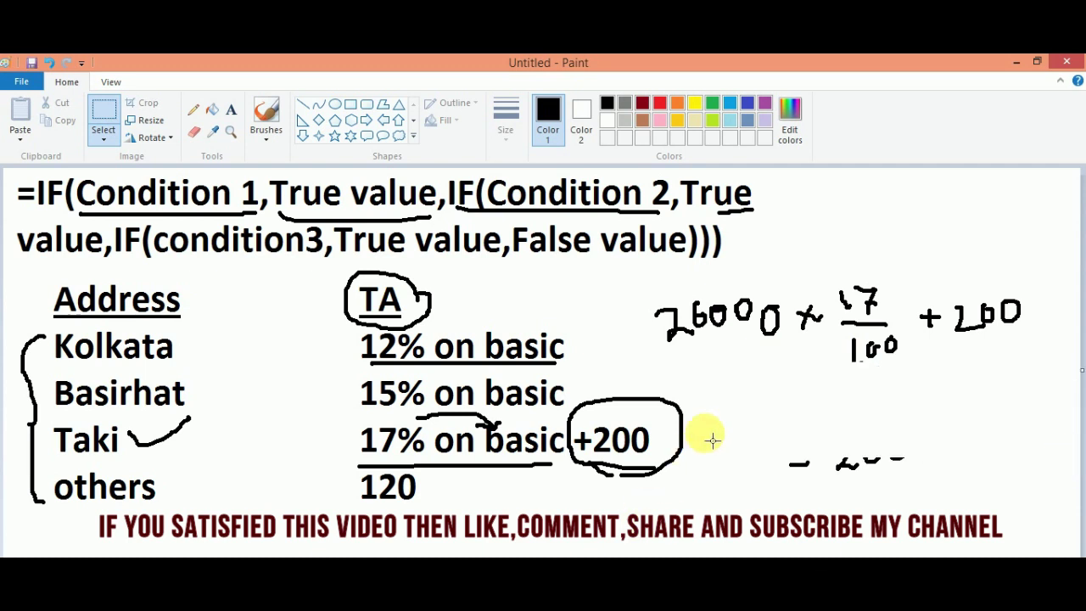
{"action": "left_click_drag", "start_coordinate": [762, 418], "coordinate": [908, 491]}
{"action": "key", "text": "Delete"}
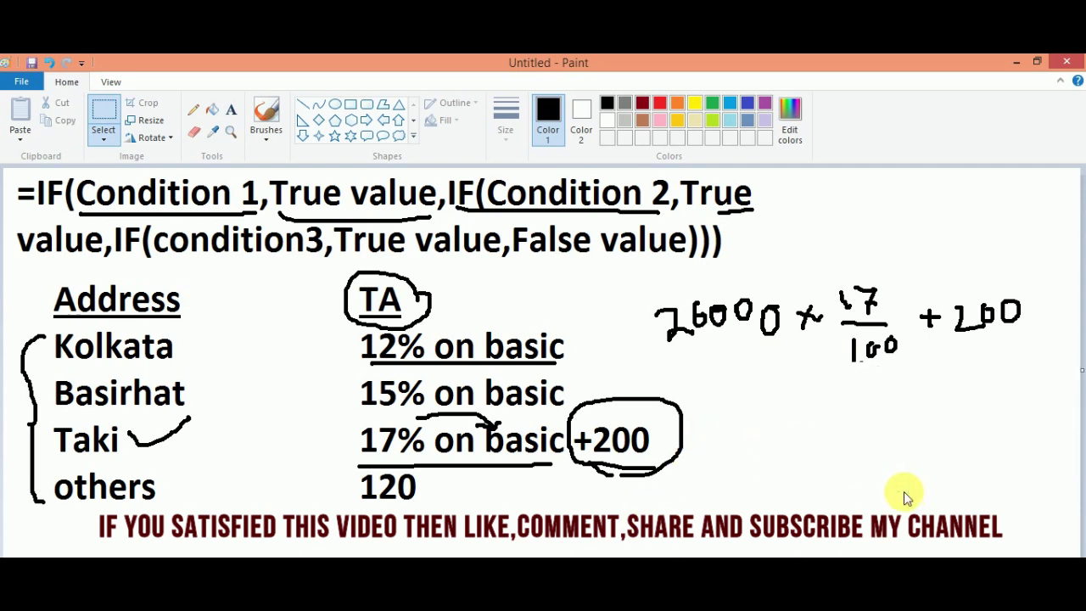
{"action": "left_click", "coordinate": [194, 109]}
- Retrace the 100 denominator, write 260 × 17 + 200 below, and underline it
{"action": "left_click_drag", "start_coordinate": [857, 350], "coordinate": [908, 347]}
{"action": "mouse_move", "coordinate": [726, 394]}
{"action": "left_mouse_down"}
{"action": "mouse_move", "coordinate": [746, 395]}
{"action": "mouse_move", "coordinate": [755, 429]}
{"action": "mouse_move", "coordinate": [818, 434]}
{"action": "left_mouse_up"}
{"action": "mouse_move", "coordinate": [802, 386]}
{"action": "left_mouse_down"}
{"action": "mouse_move", "coordinate": [811, 414]}
{"action": "mouse_move", "coordinate": [825, 419]}
{"action": "mouse_move", "coordinate": [802, 405]}
{"action": "mouse_move", "coordinate": [845, 396]}
{"action": "mouse_move", "coordinate": [923, 414]}
{"action": "mouse_move", "coordinate": [957, 391]}
{"action": "mouse_move", "coordinate": [962, 405]}
{"action": "mouse_move", "coordinate": [1011, 402]}
{"action": "mouse_move", "coordinate": [1027, 388]}
{"action": "mouse_move", "coordinate": [1019, 381]}
{"action": "mouse_move", "coordinate": [1043, 381]}
{"action": "left_mouse_up"}
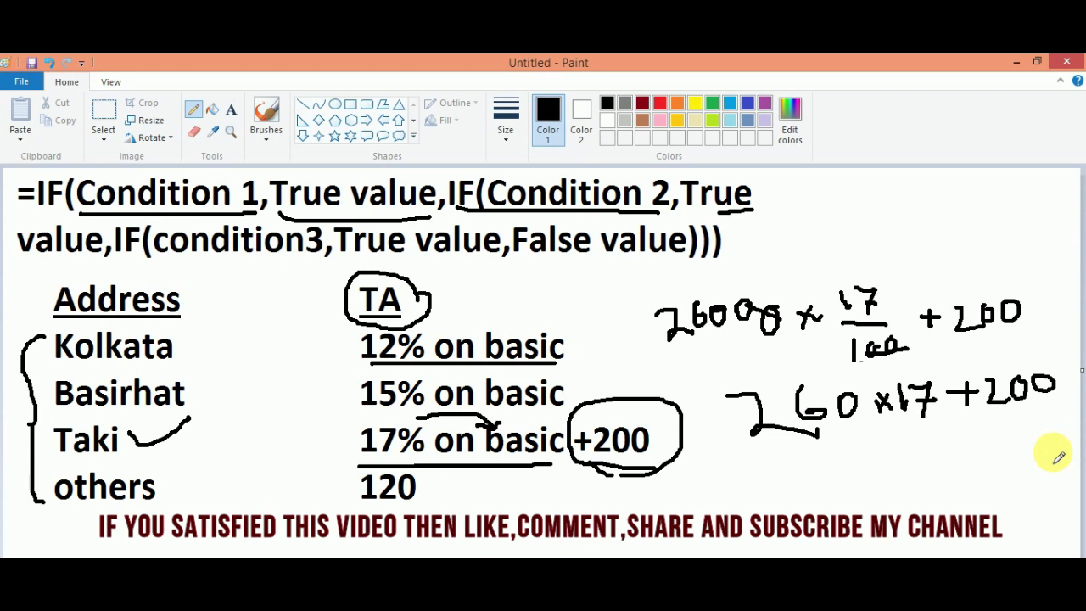
{"action": "left_click_drag", "start_coordinate": [755, 459], "coordinate": [910, 447]}
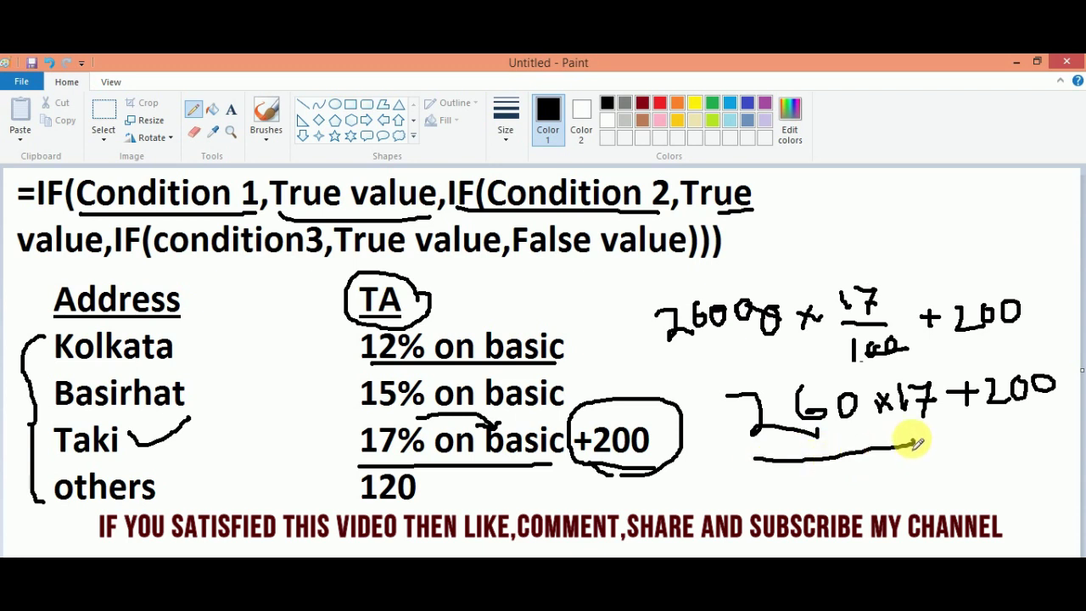
- Write 4420 + 200 and the final TA total of 4620 underneath, then go back to Excel
{"action": "mouse_move", "coordinate": [762, 514]}
{"action": "left_mouse_down"}
{"action": "mouse_move", "coordinate": [796, 513]}
{"action": "mouse_move", "coordinate": [775, 500]}
{"action": "mouse_move", "coordinate": [802, 507]}
{"action": "left_mouse_up"}
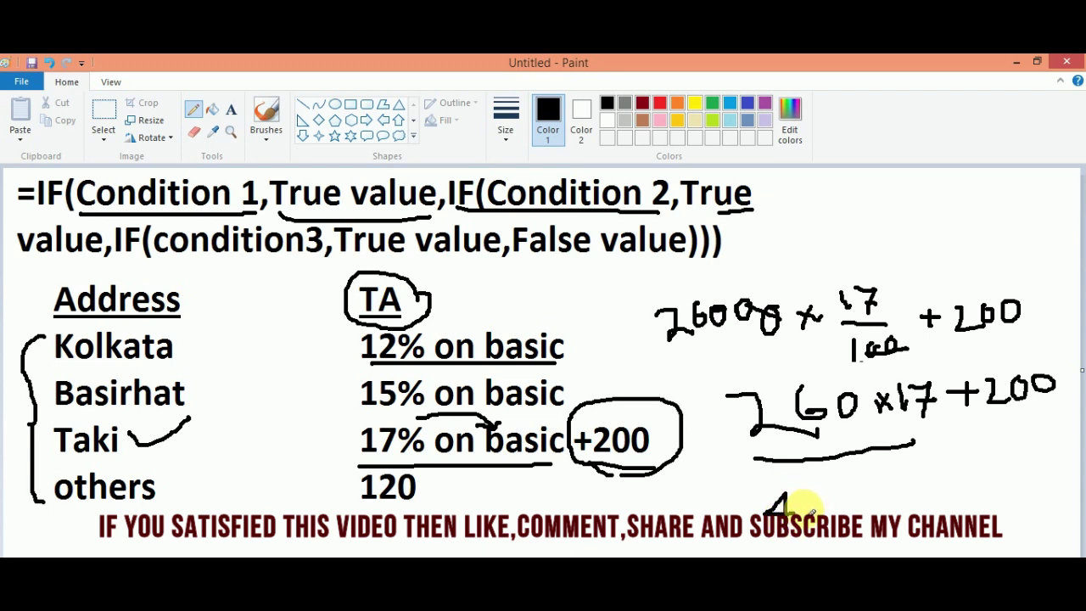
{"action": "left_click_drag", "start_coordinate": [808, 489], "coordinate": [829, 507]}
{"action": "mouse_move", "coordinate": [817, 487]}
{"action": "left_mouse_down"}
{"action": "mouse_move", "coordinate": [816, 516]}
{"action": "mouse_move", "coordinate": [874, 506]}
{"action": "mouse_move", "coordinate": [866, 487]}
{"action": "mouse_move", "coordinate": [933, 481]}
{"action": "mouse_move", "coordinate": [914, 506]}
{"action": "mouse_move", "coordinate": [972, 487]}
{"action": "mouse_move", "coordinate": [1001, 458]}
{"action": "left_mouse_up"}
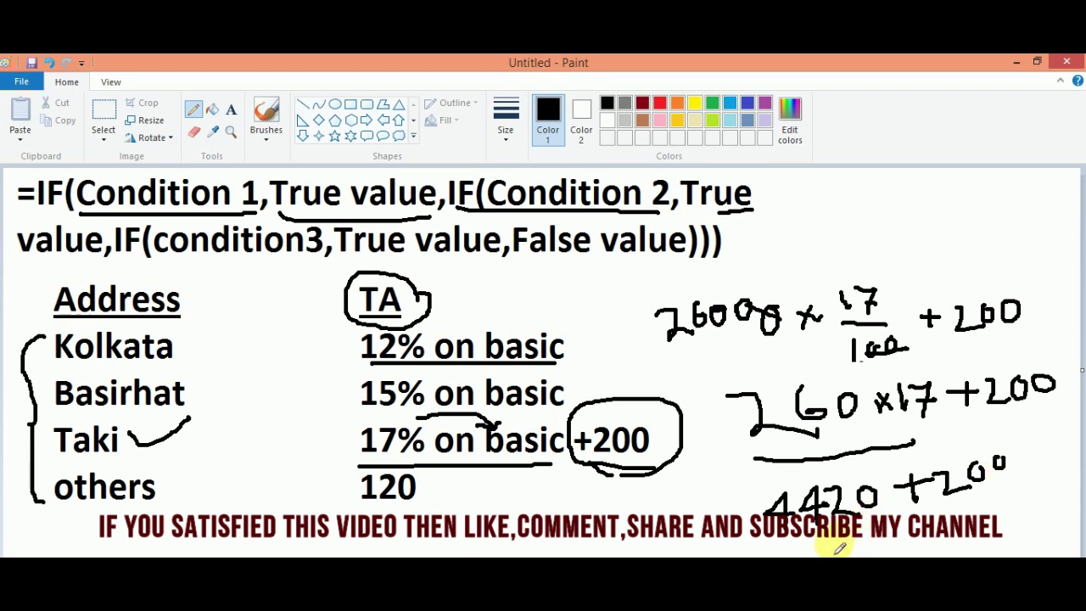
{"action": "left_click_drag", "start_coordinate": [872, 533], "coordinate": [882, 547]}
{"action": "left_click_drag", "start_coordinate": [877, 534], "coordinate": [876, 551]}
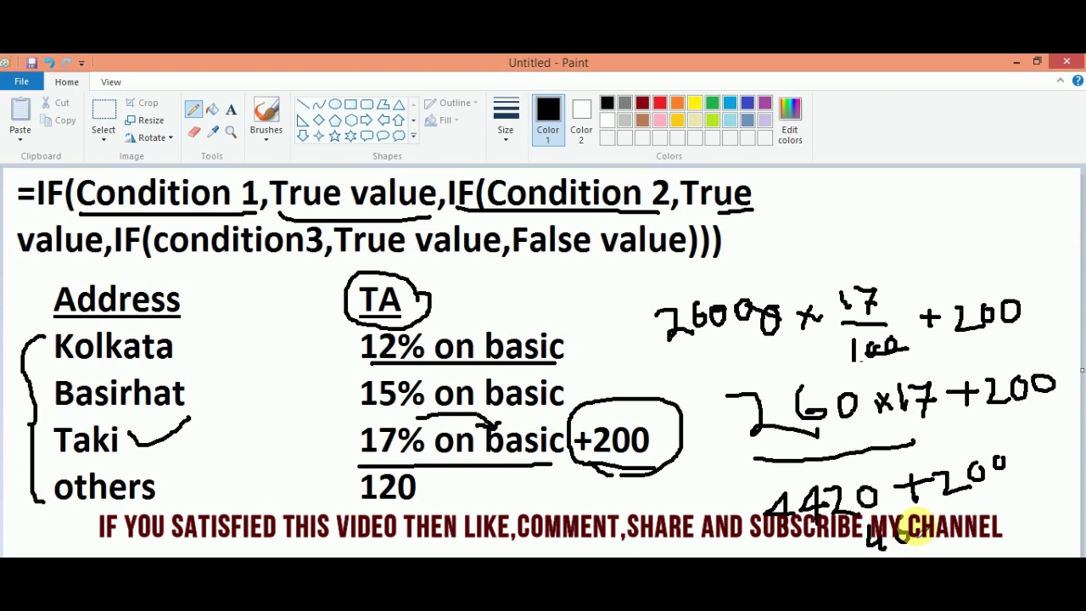
{"action": "left_click_drag", "start_coordinate": [915, 527], "coordinate": [935, 543]}
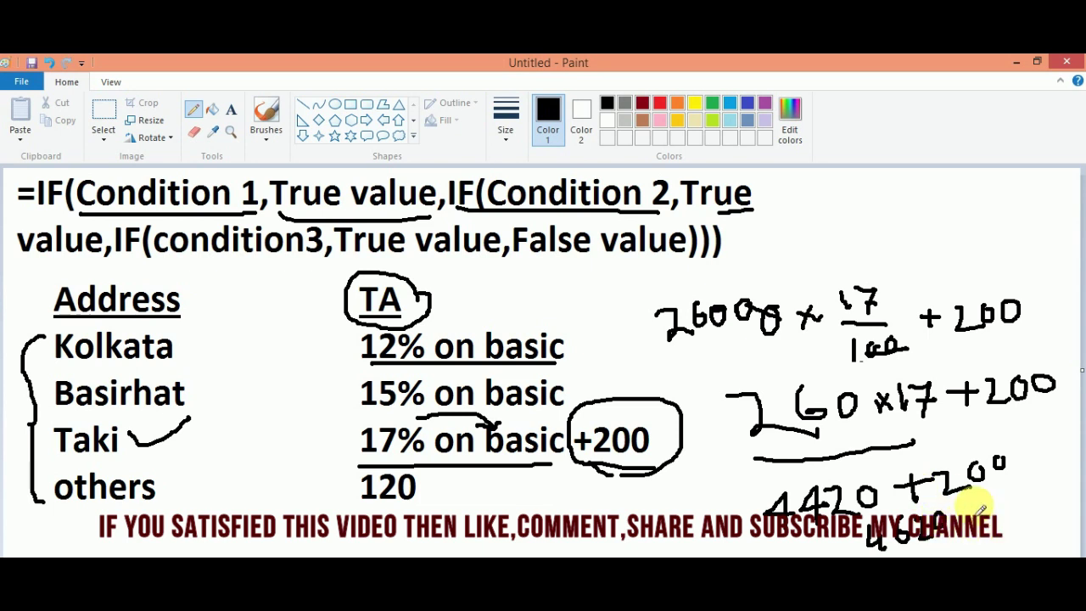
{"action": "key", "text": "alt+Tab"}
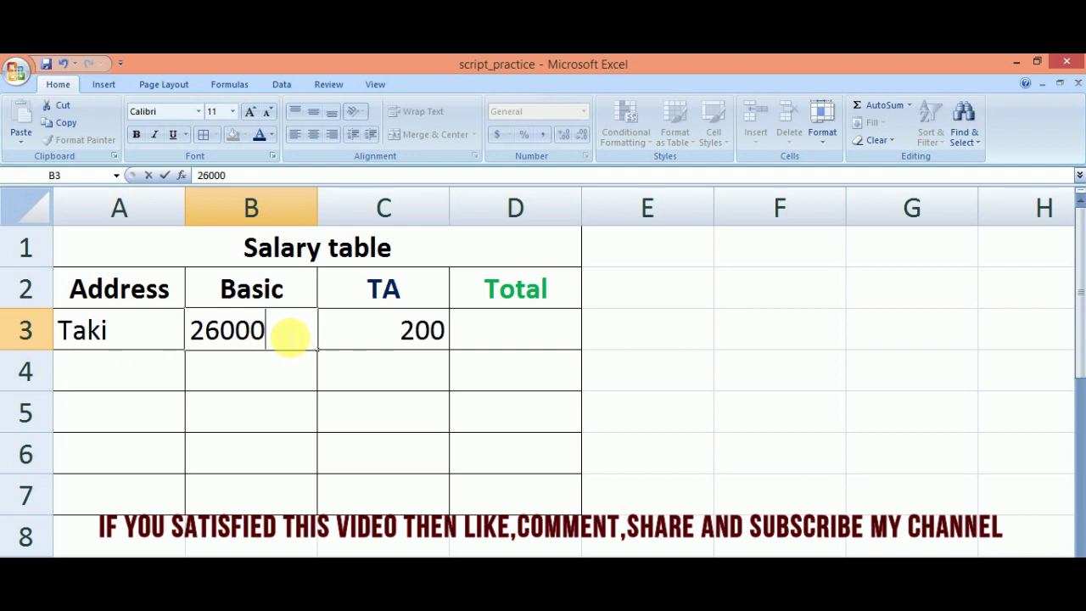
- Commit the 26000 basic in B3 and enter Habra, Basirhat, Taki and Kolkata in A4:A7
{"action": "key", "text": "Return"}
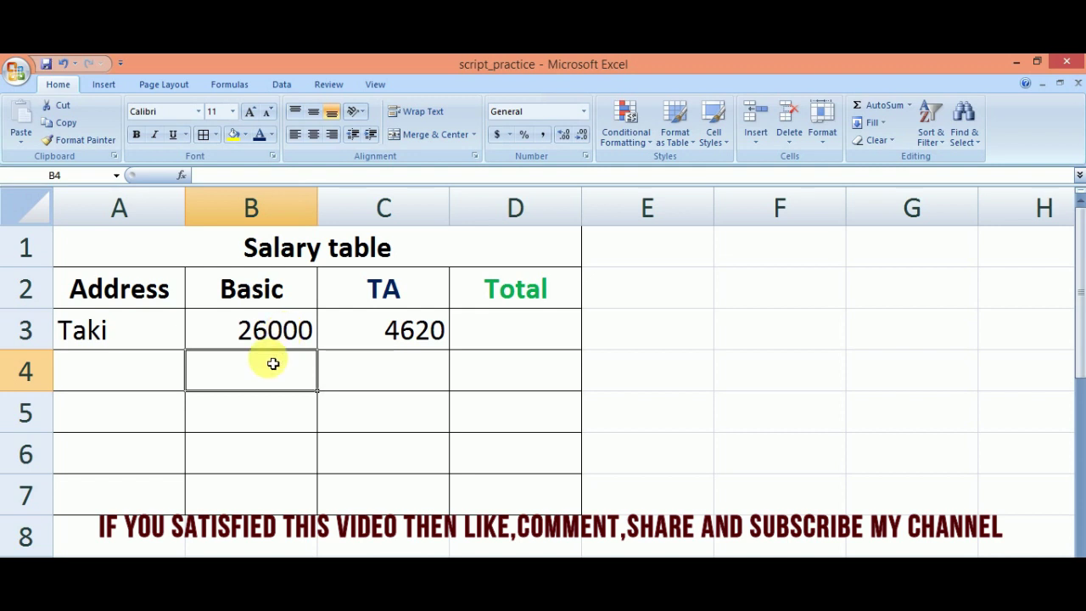
{"action": "left_click", "coordinate": [177, 379]}
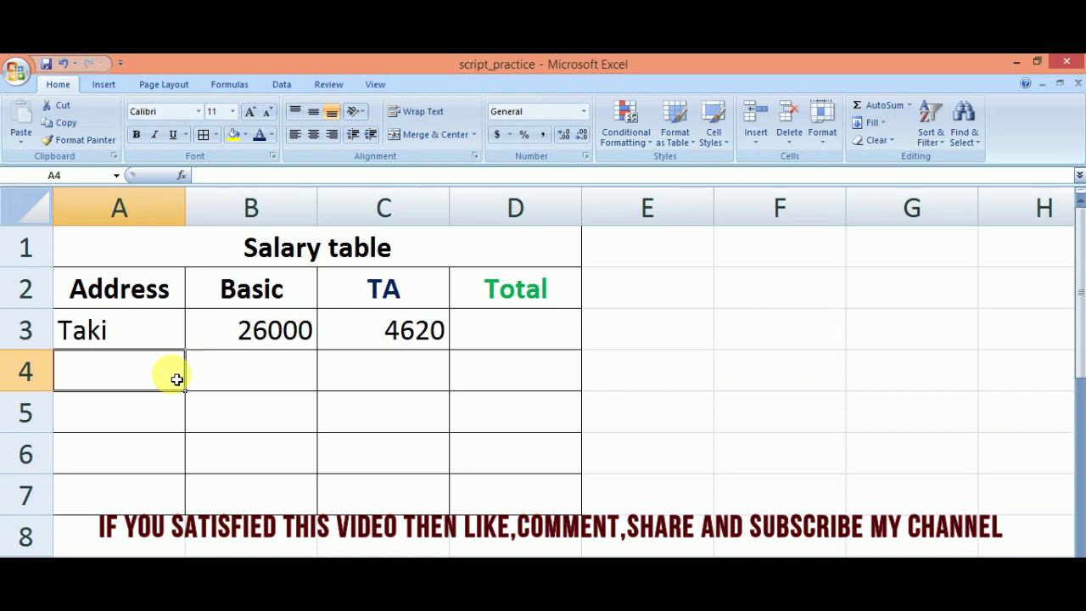
{"action": "type", "text": "Habra"}
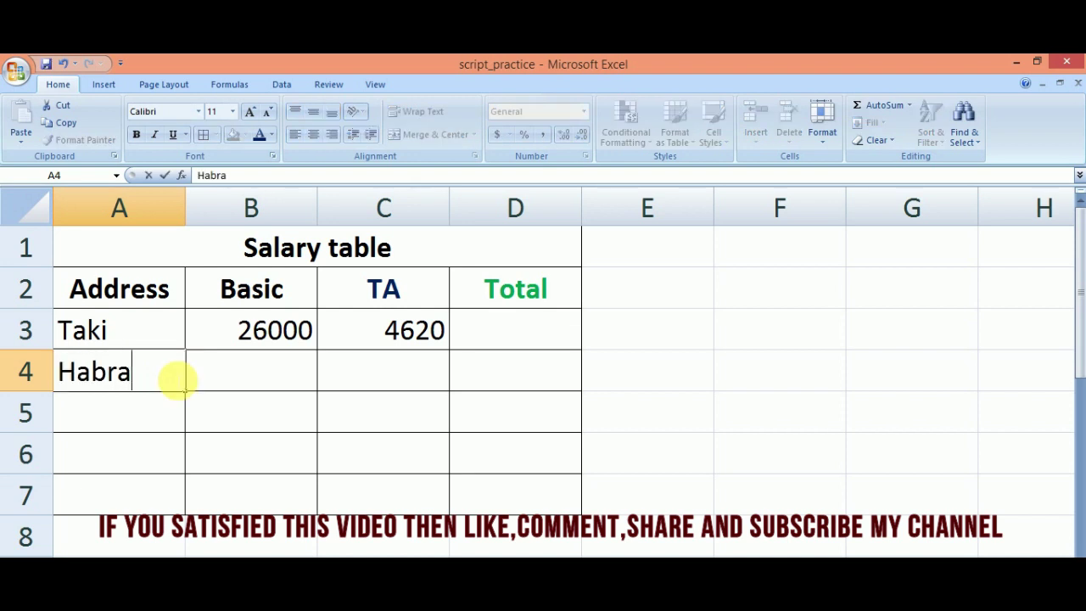
{"action": "key", "text": "Return"}
{"action": "type", "text": "Basirhat"}
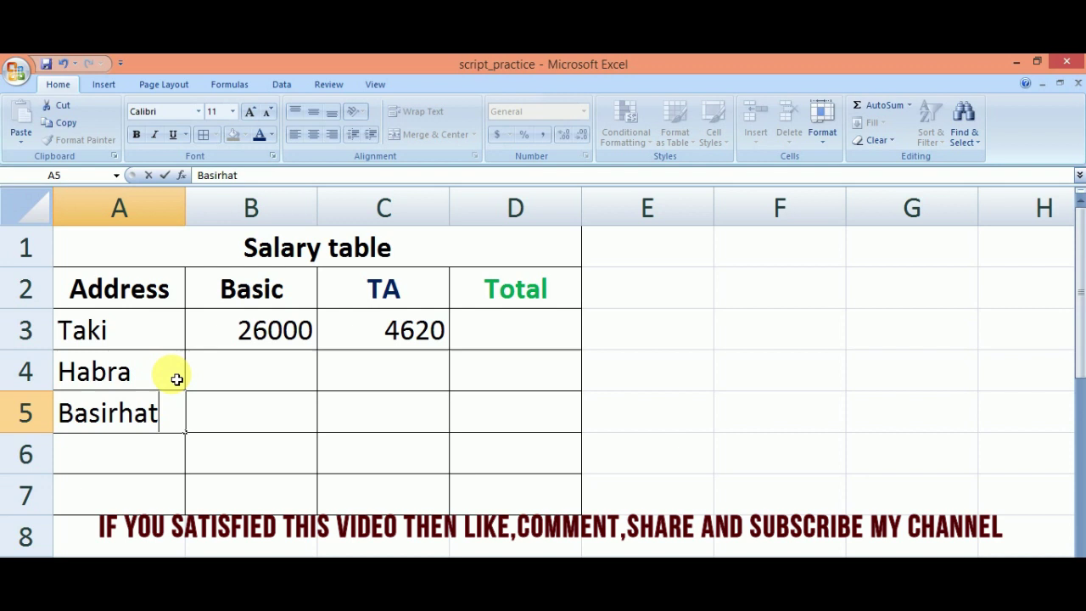
{"action": "key", "text": "Return"}
{"action": "type", "text": "Taki"}
{"action": "key", "text": "Return"}
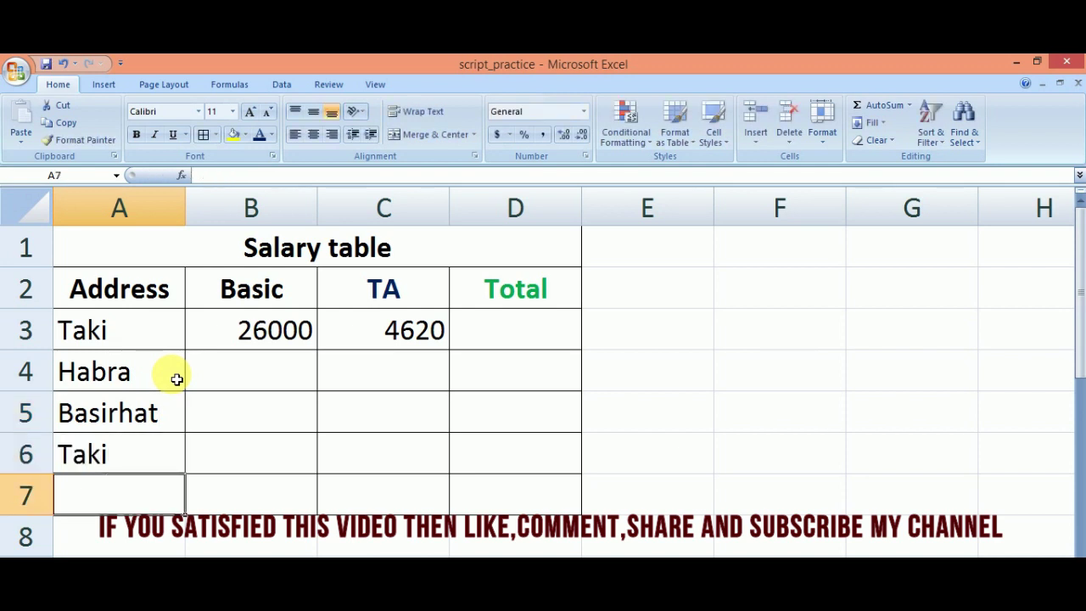
{"action": "type", "text": "Kolkata"}
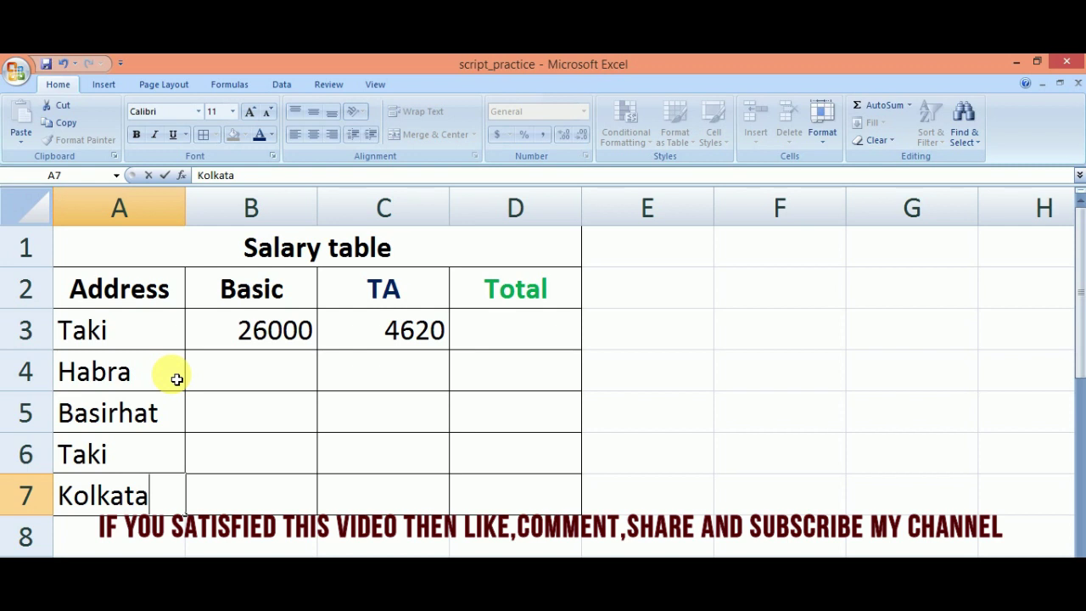
{"action": "key", "text": "Return"}
- Enter basic salaries 89000, 26550, 78000 and 236003 in B4:B7
{"action": "left_click", "coordinate": [287, 381]}
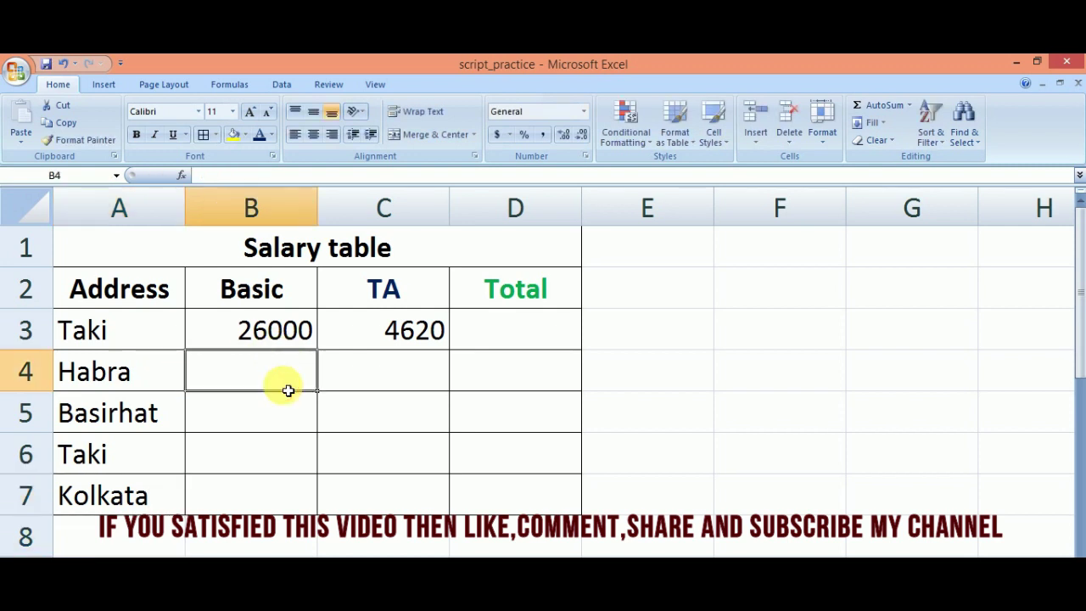
{"action": "type", "text": "89000"}
{"action": "key", "text": "Return"}
{"action": "type", "text": "2655"}
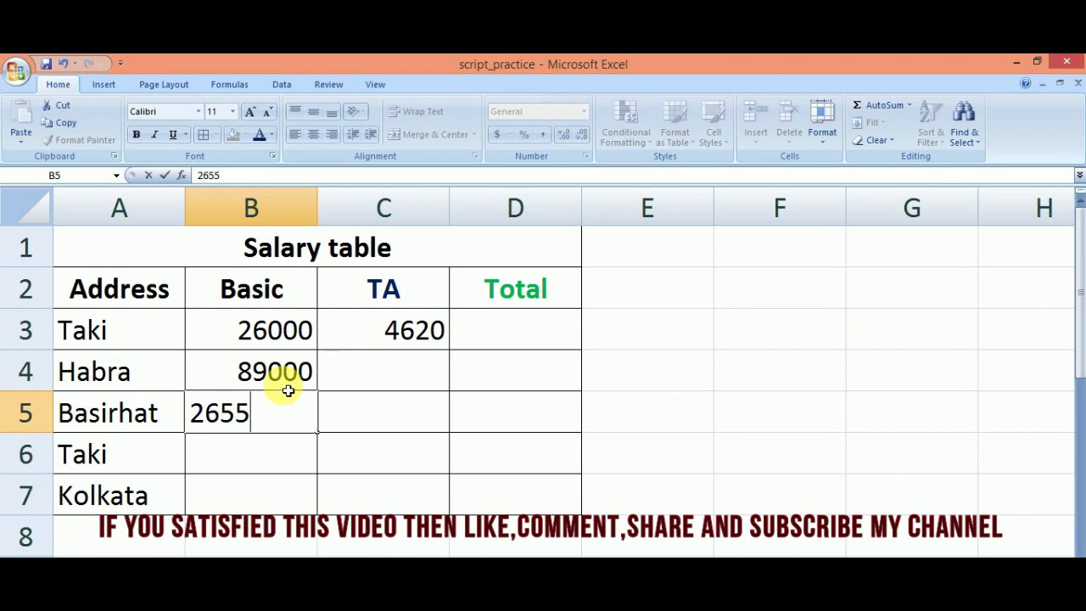
{"action": "type", "text": "0"}
{"action": "key", "text": "Return"}
{"action": "type", "text": "78000"}
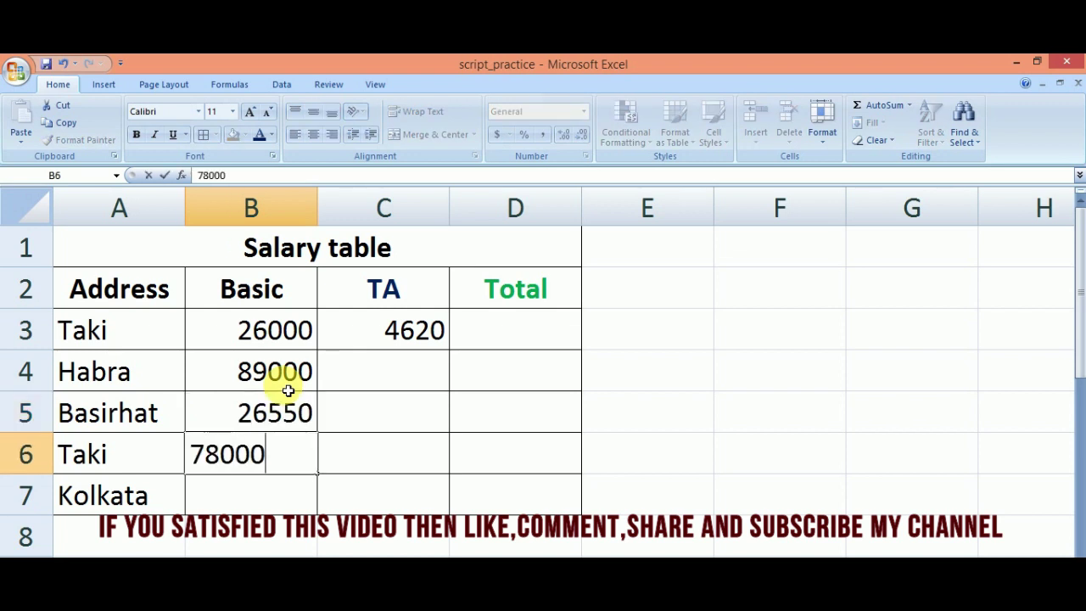
{"action": "key", "text": "Return"}
{"action": "type", "text": "23600"}
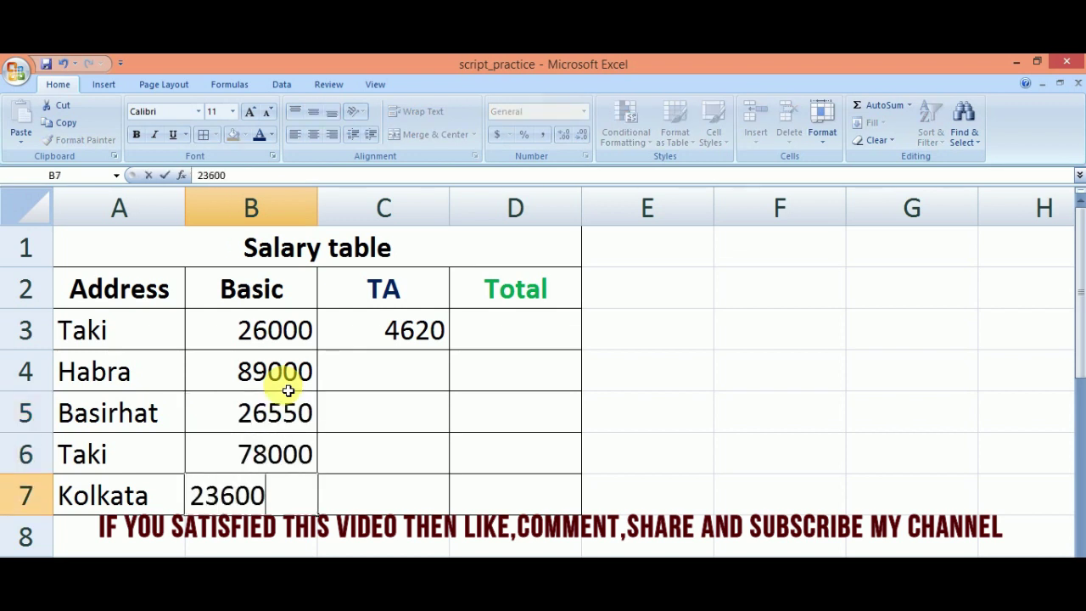
{"action": "type", "text": "3"}
{"action": "key", "text": "Return"}
{"action": "left_click", "coordinate": [349, 343]}
- Fill the TA formula from C3 down to C7, then check the copied formulas in C4 and C5
{"action": "left_click_drag", "start_coordinate": [450, 349], "coordinate": [450, 502]}
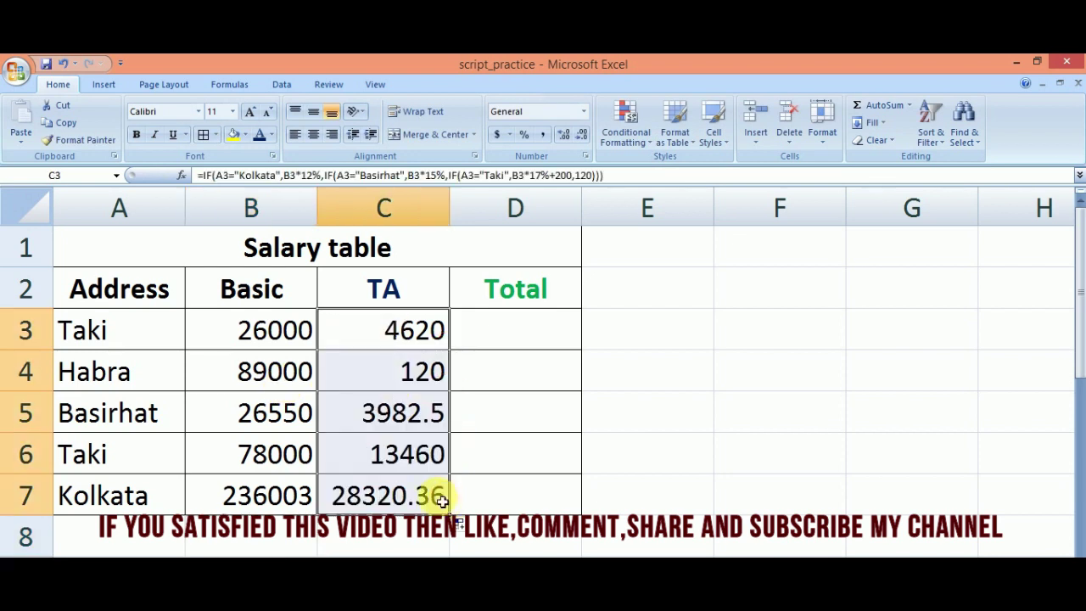
{"action": "left_click", "coordinate": [262, 412]}
{"action": "key", "text": "Right"}
{"action": "left_click", "coordinate": [420, 336]}
{"action": "left_click", "coordinate": [434, 414]}
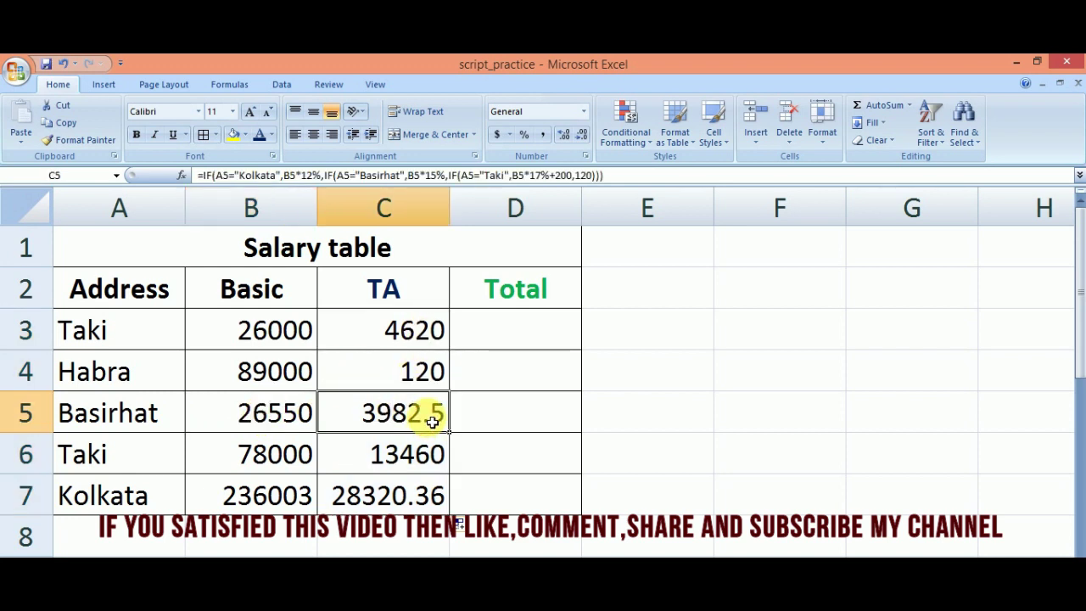
{"action": "left_click", "coordinate": [144, 381]}
{"action": "left_click_drag", "start_coordinate": [144, 381], "coordinate": [437, 382]}
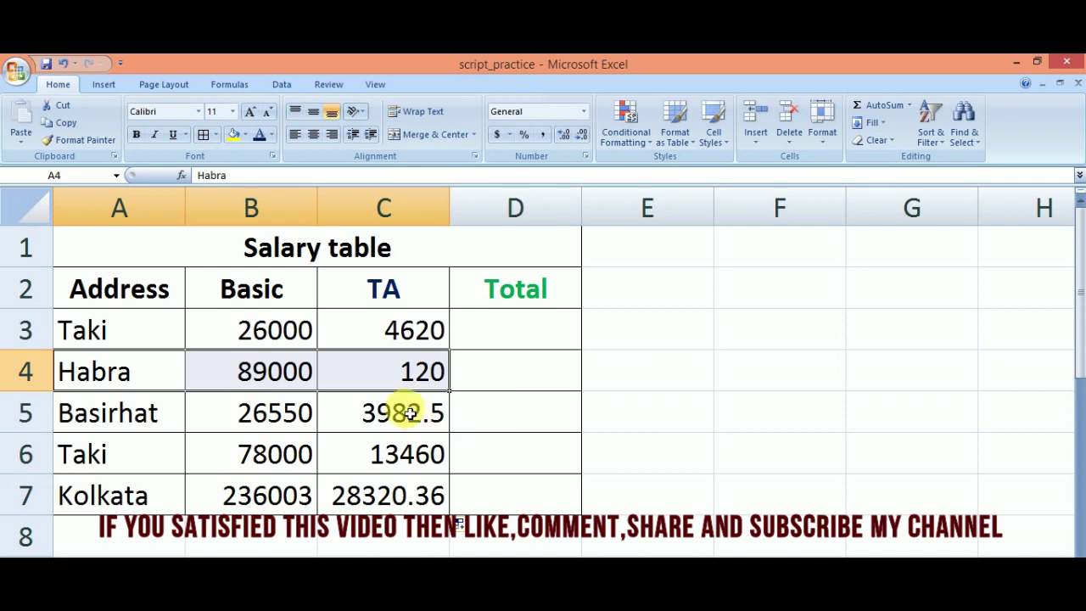
{"action": "left_click", "coordinate": [416, 376]}
{"action": "key", "text": "alt+Tab"}
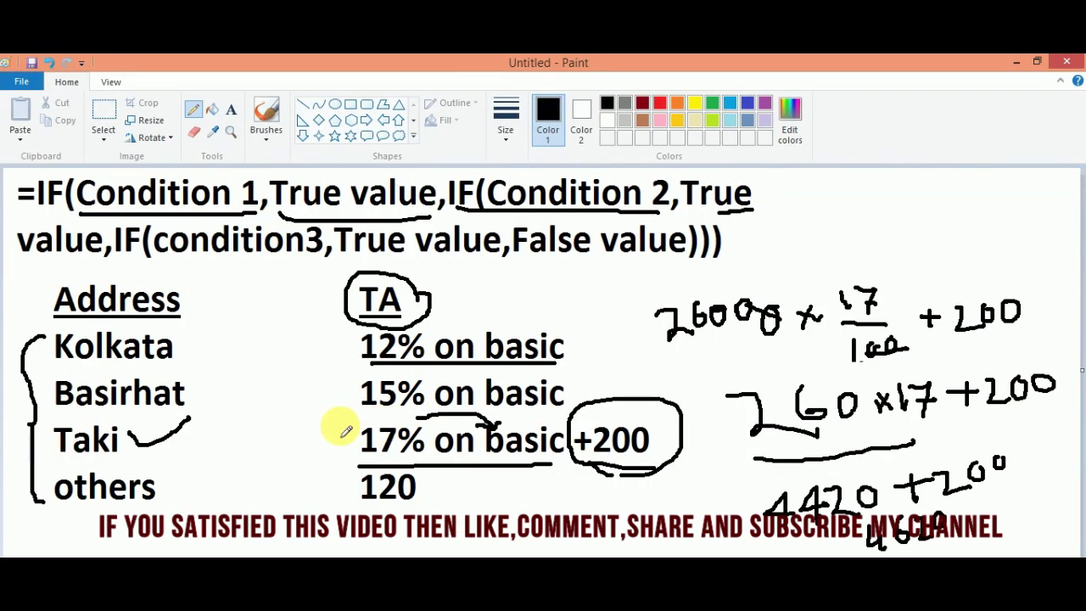
- Draw a curly brace beside the Kolkata, Basirhat and Taki notes, discarding a stray underline
{"action": "left_click_drag", "start_coordinate": [78, 513], "coordinate": [401, 493]}
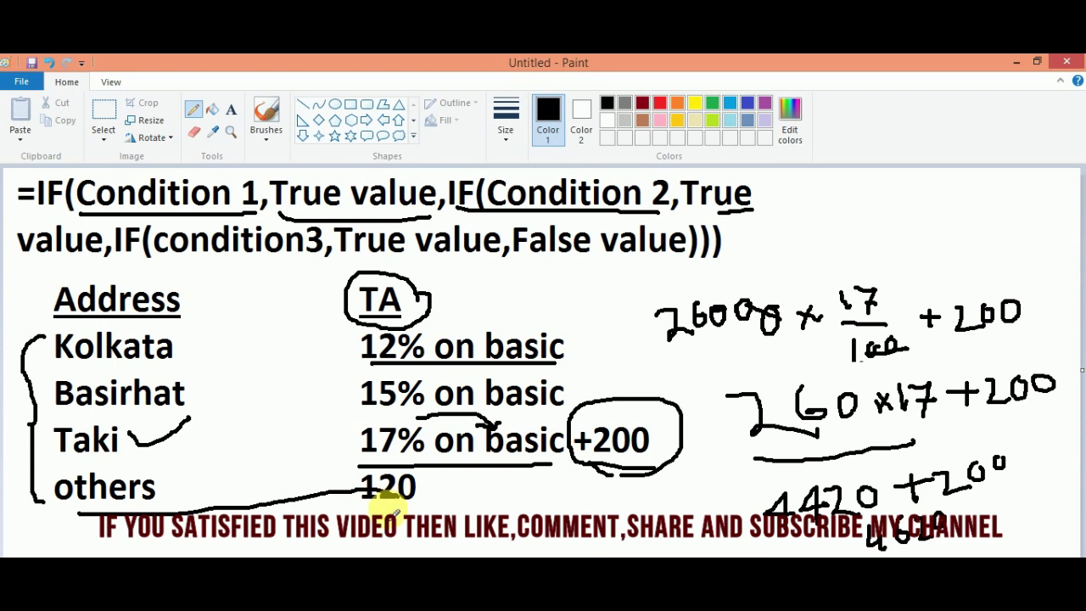
{"action": "key", "text": "ctrl+z"}
{"action": "mouse_move", "coordinate": [194, 338]}
{"action": "left_mouse_down"}
{"action": "mouse_move", "coordinate": [218, 364]}
{"action": "mouse_move", "coordinate": [218, 449]}
{"action": "left_mouse_up"}
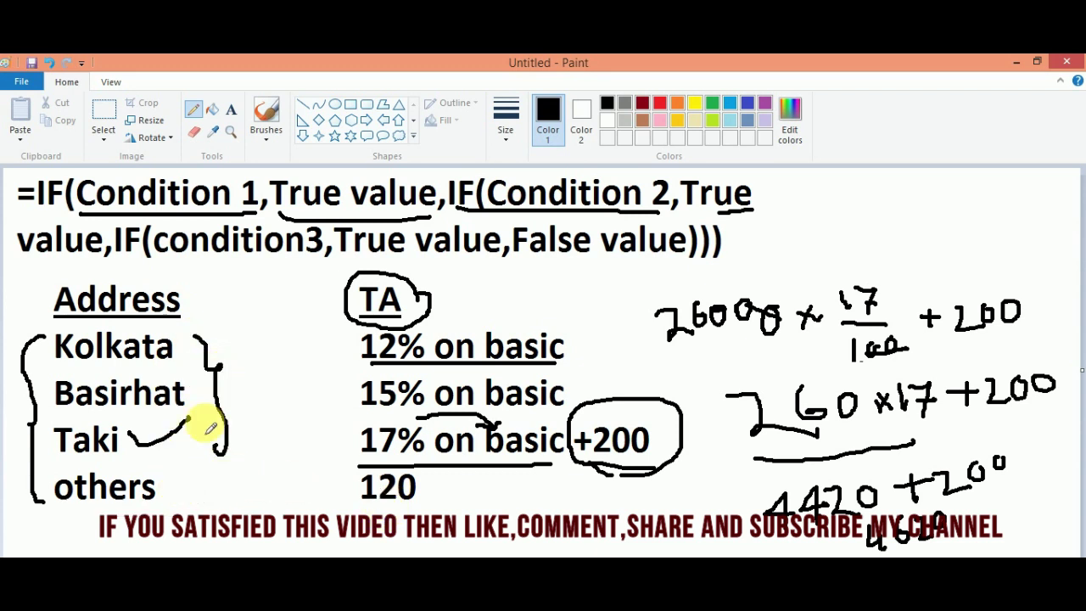
{"action": "key", "text": "alt+Tab"}
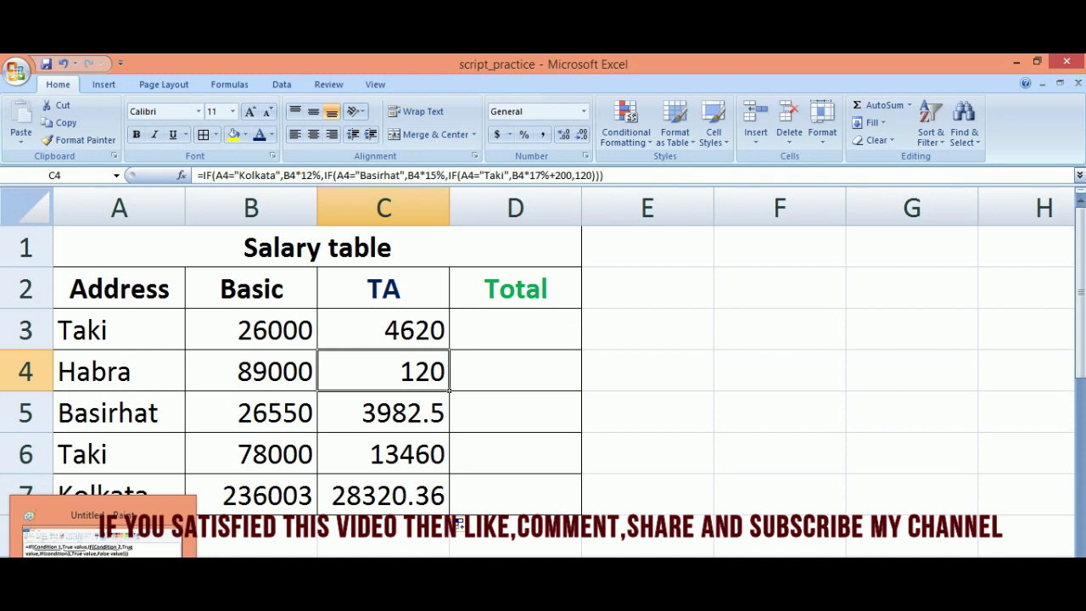
{"action": "left_click", "coordinate": [515, 384]}
{"action": "left_click", "coordinate": [513, 411]}
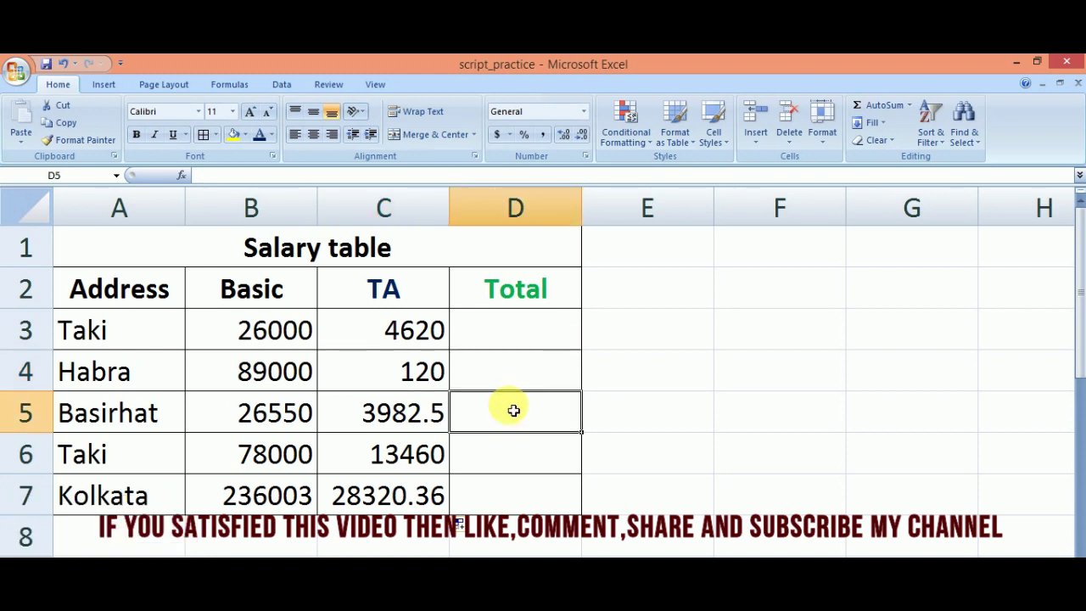